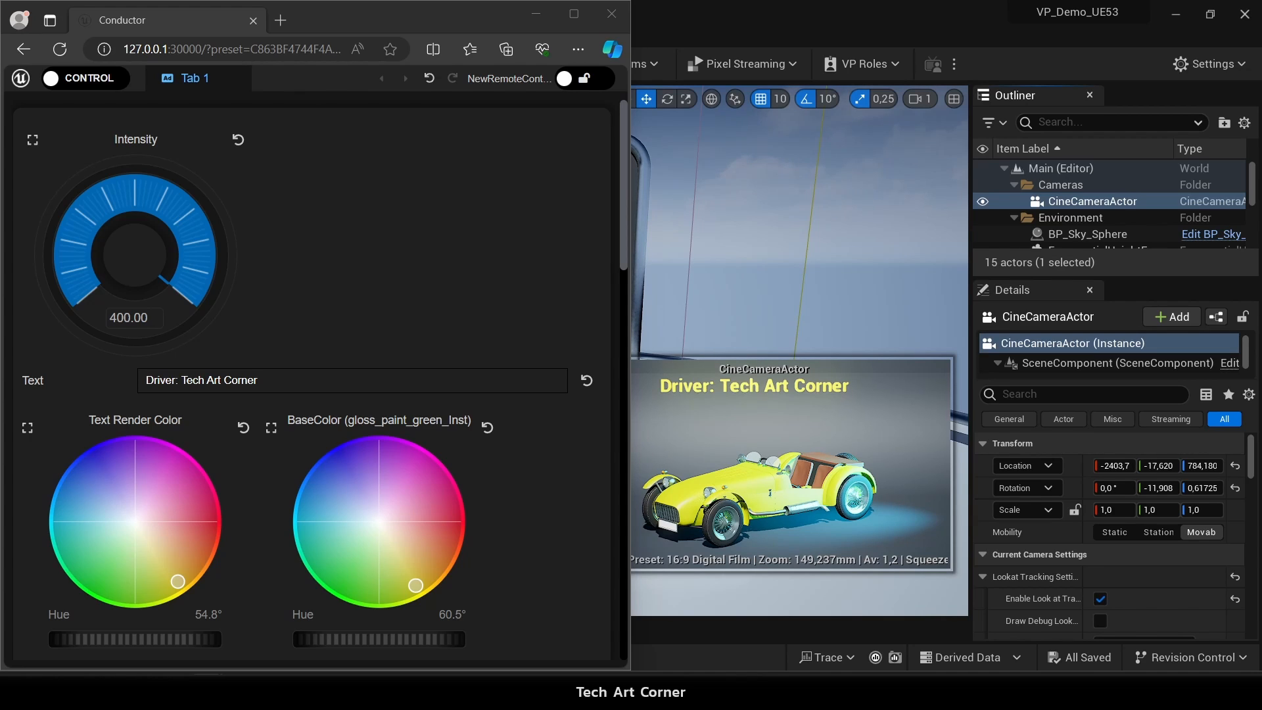
Select the CineCameraActor to keep its preview showing, and switch to the Conductor web interface in the browser.
left_click(1088, 234)
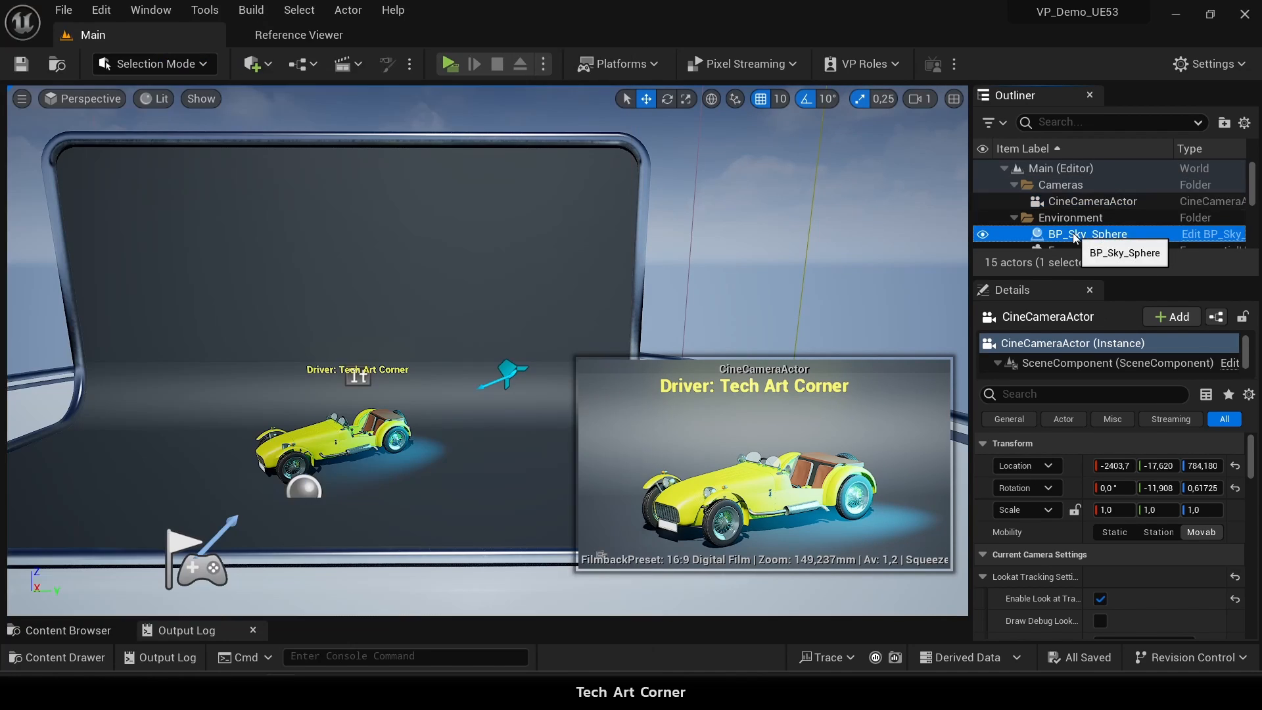
left_click(1082, 204)
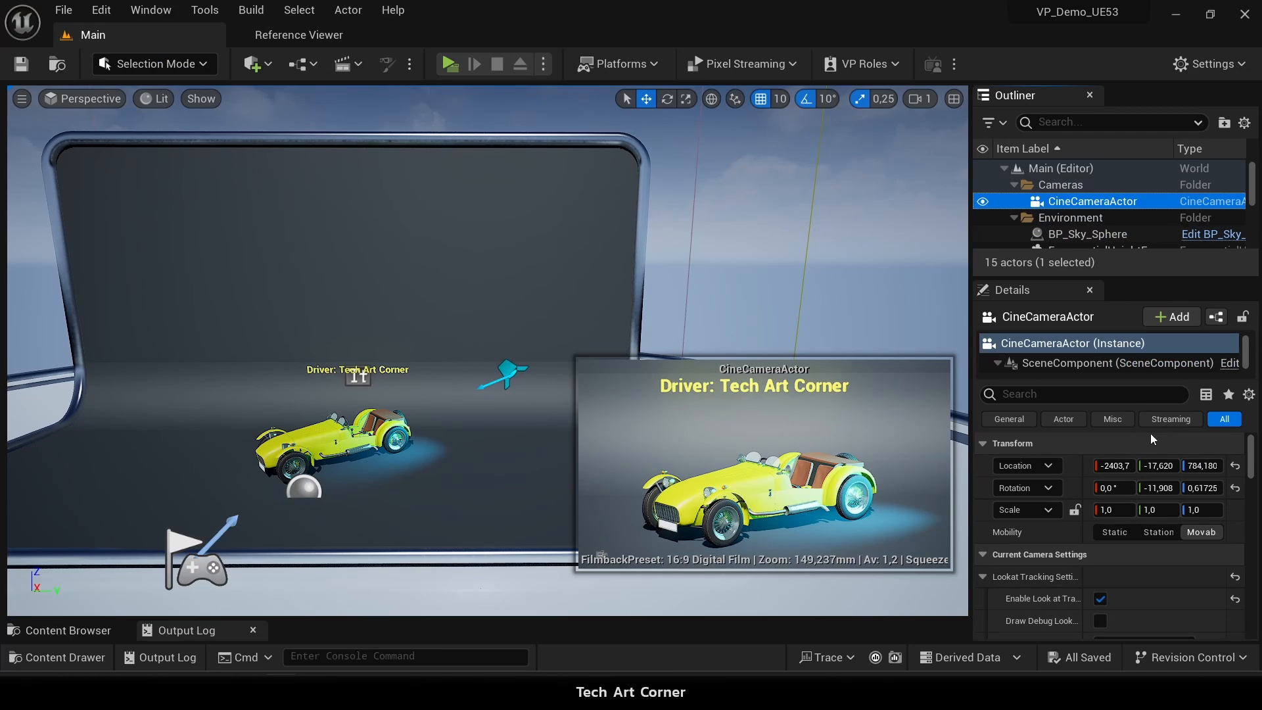
key("alt+Tab")
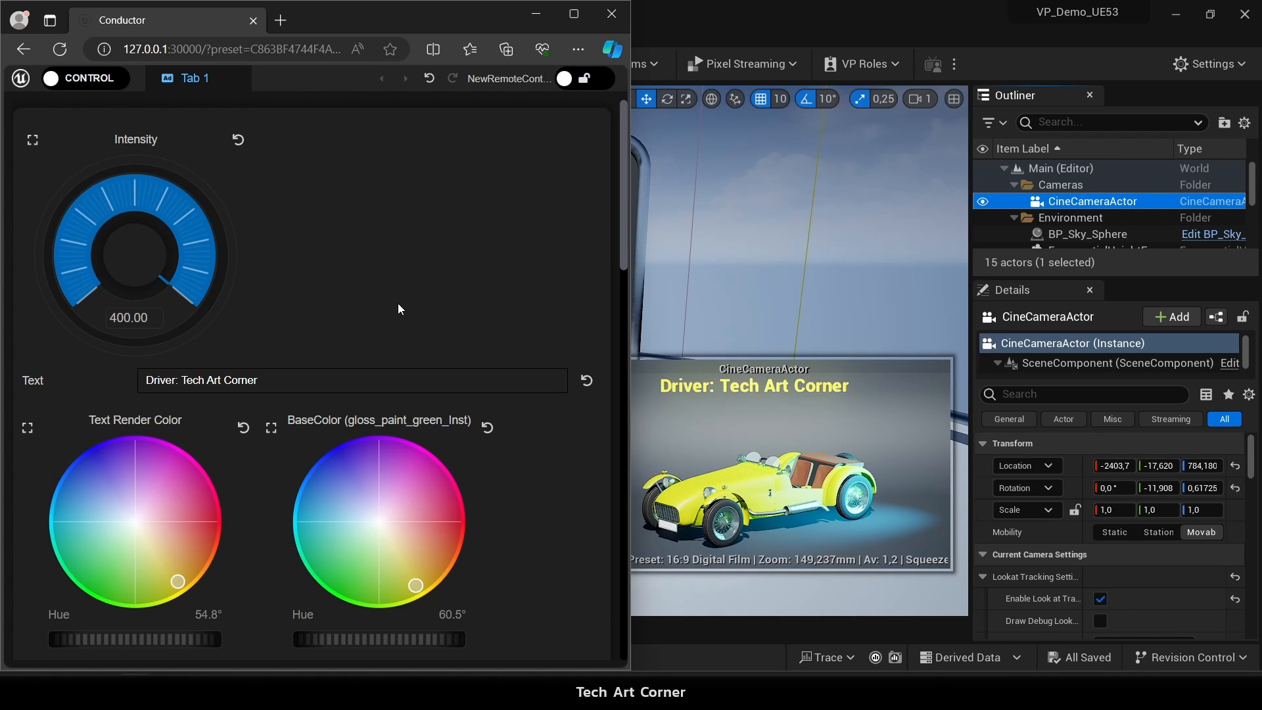
Change the exposed Text value to "Driver: Elon Musk".
left_click_drag(180, 381, 287, 375)
key("BackSpace")
type("Elon Musk")
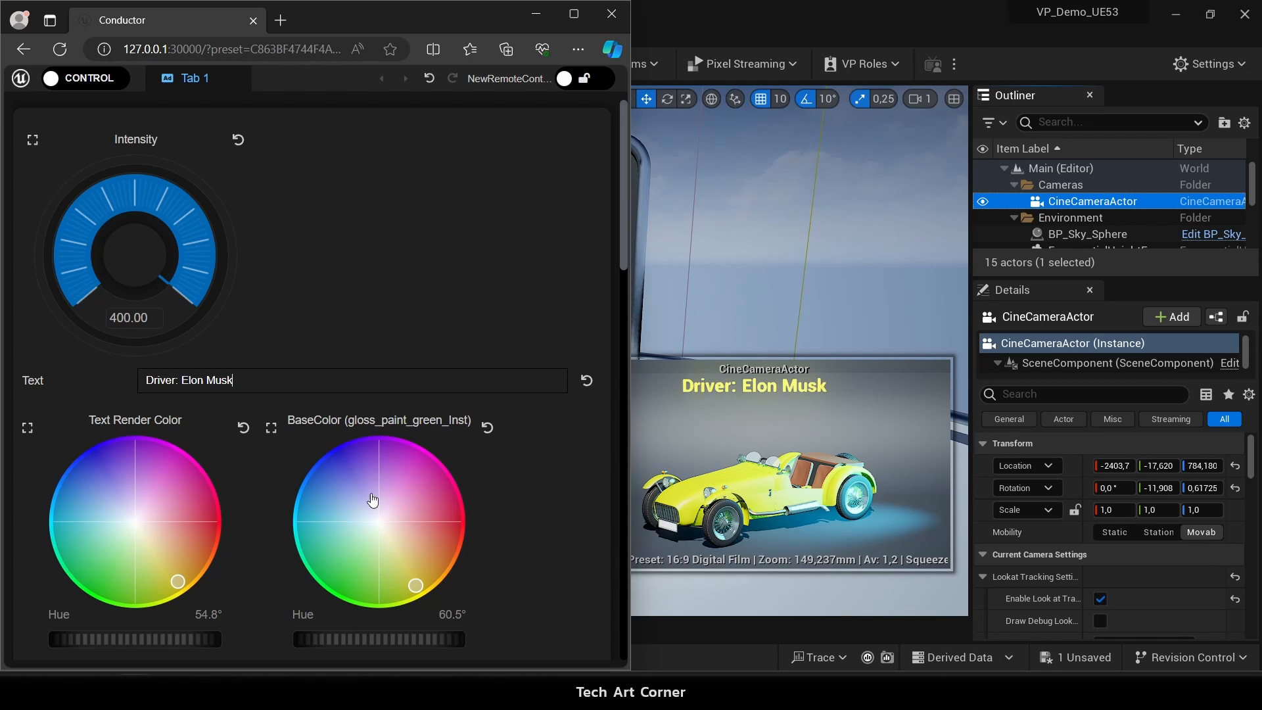
Set the car's BaseColor and the Text Render Color to blue, with hues of about 238° and 237°.
left_click_drag(381, 520, 340, 458)
left_click_drag(132, 526, 89, 451)
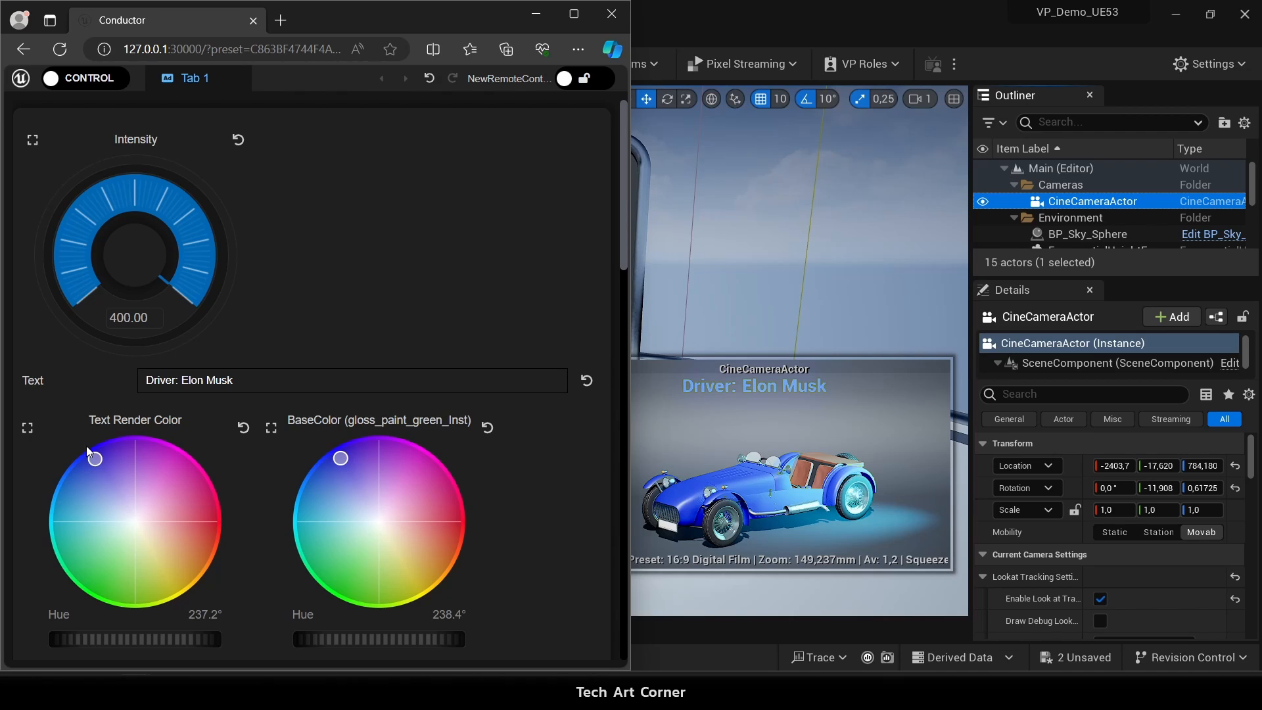
Set the Light Color to magenta with a hue of about 318° and reduce the light Intensity to 0.
scroll(270, 307, "down", 6)
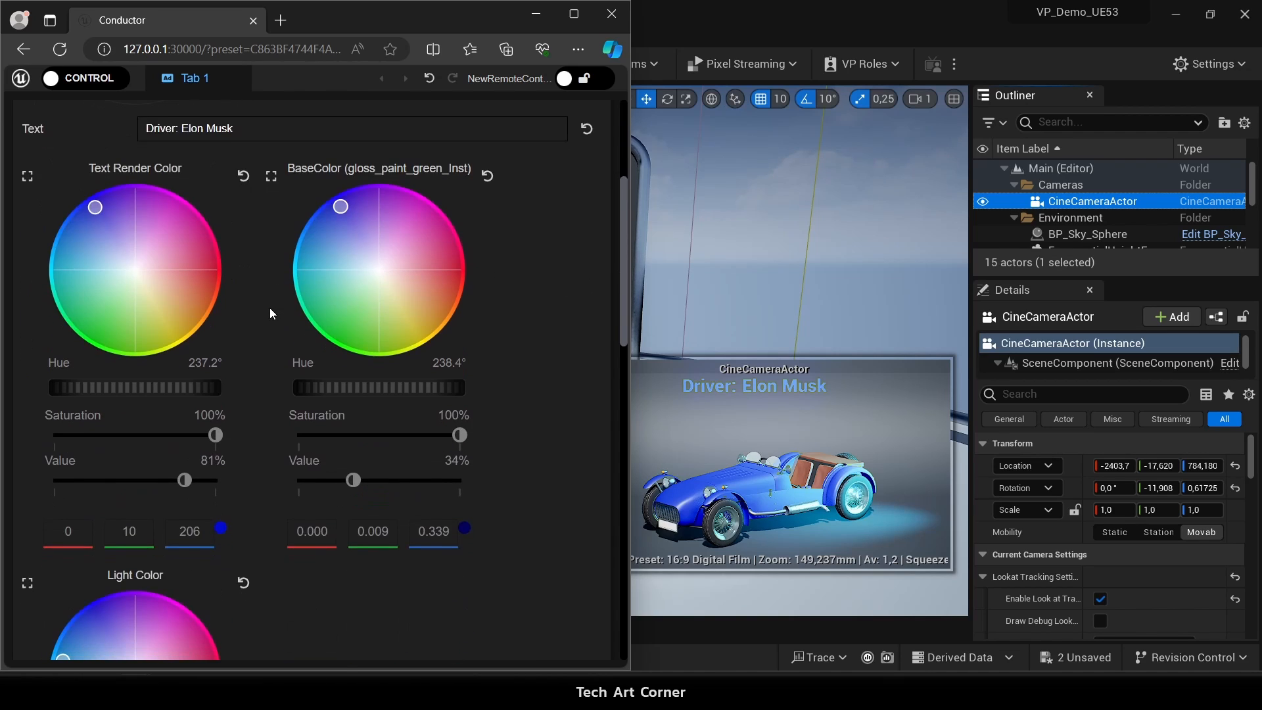
left_click_drag(79, 490, 201, 455)
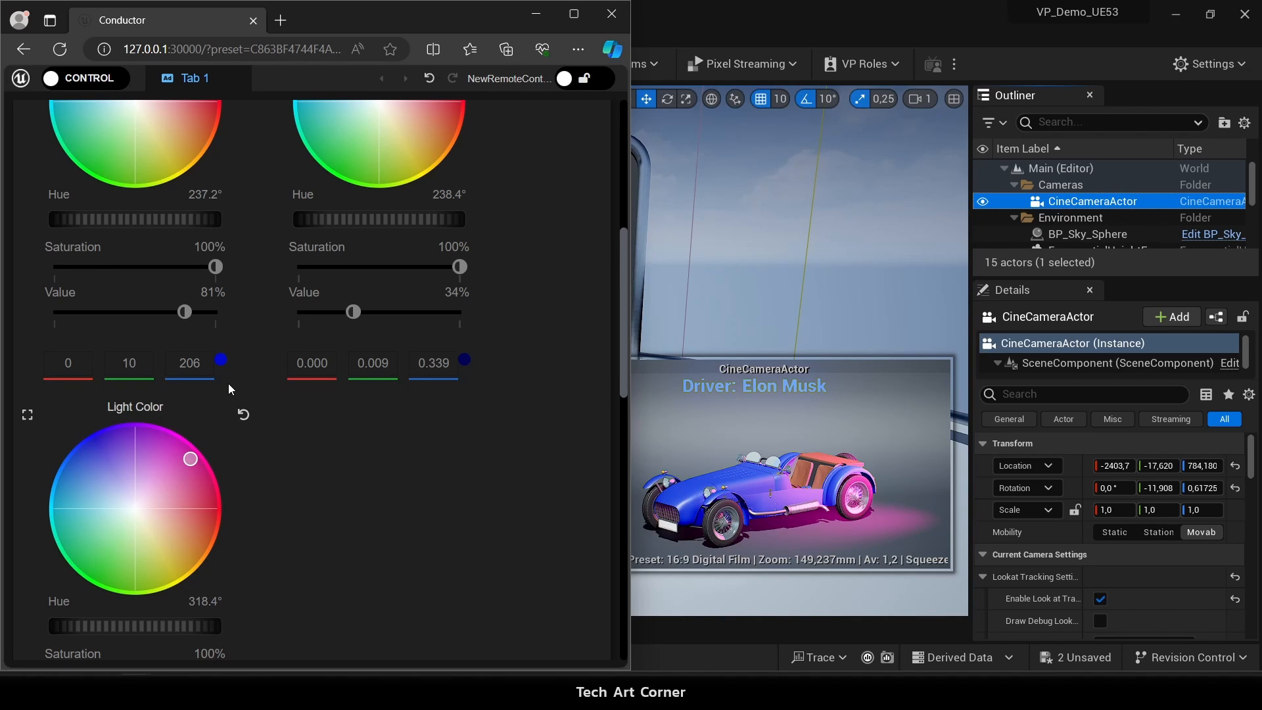
scroll(229, 390, "up", 6)
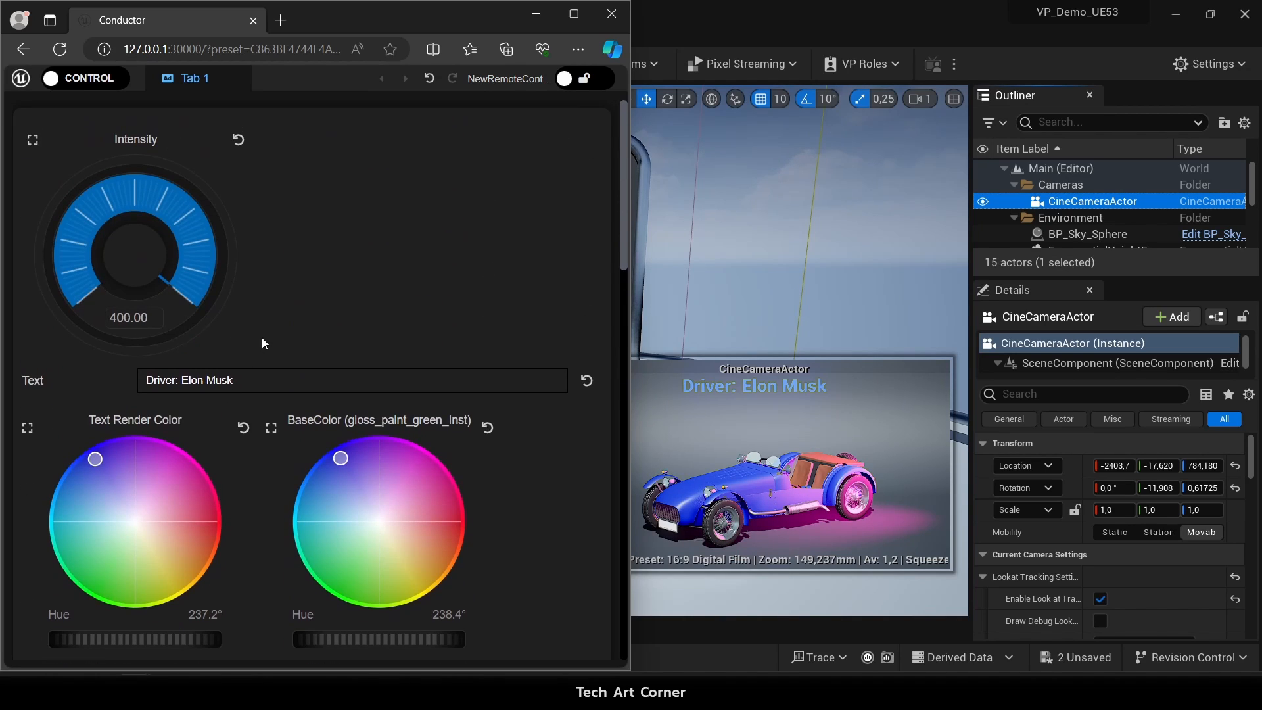
left_click_drag(180, 297, 78, 299)
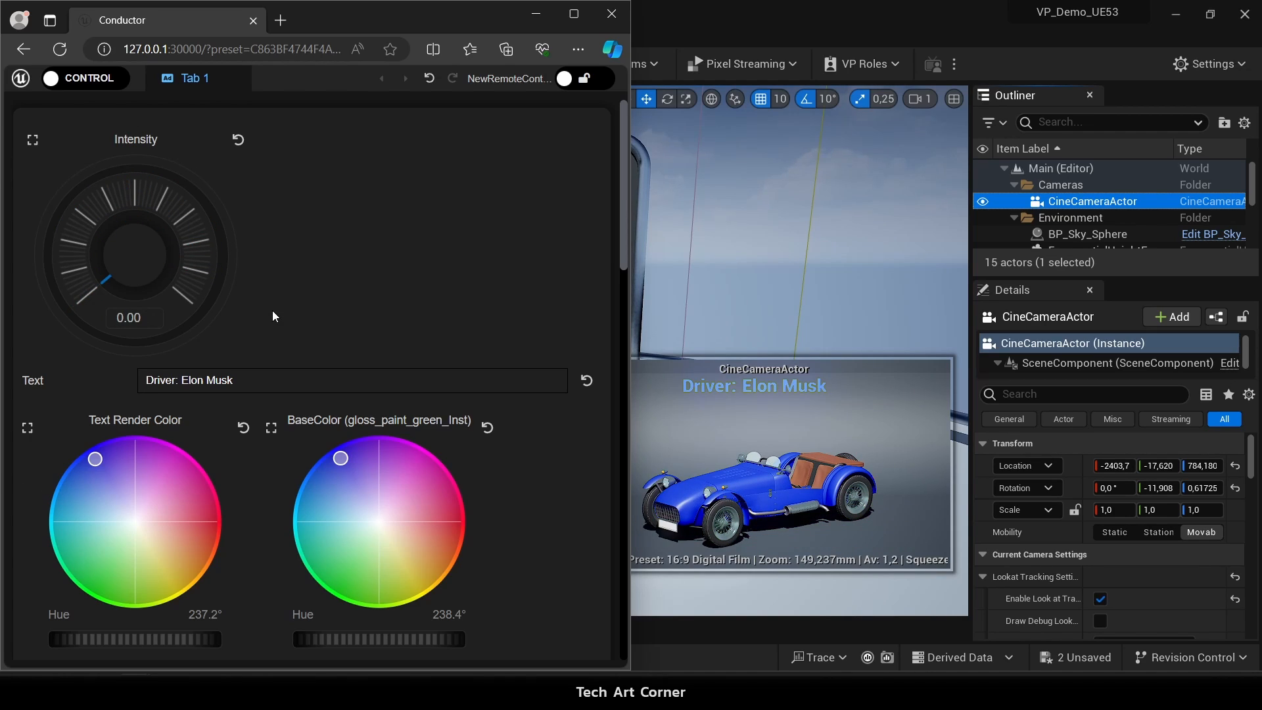
Move the camera sideways to about Y 782 with the XY joystick, using a movement speed of 15.
scroll(273, 316, "down", 10)
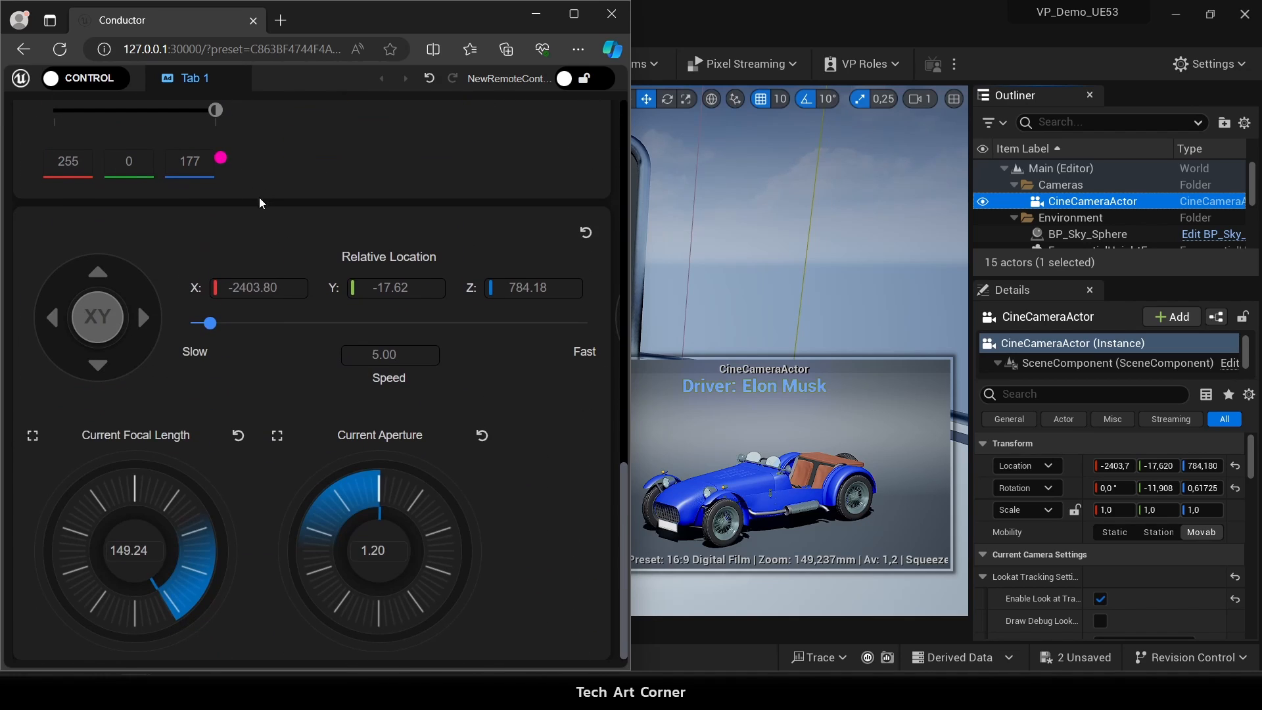
left_click_drag(108, 311, 184, 325)
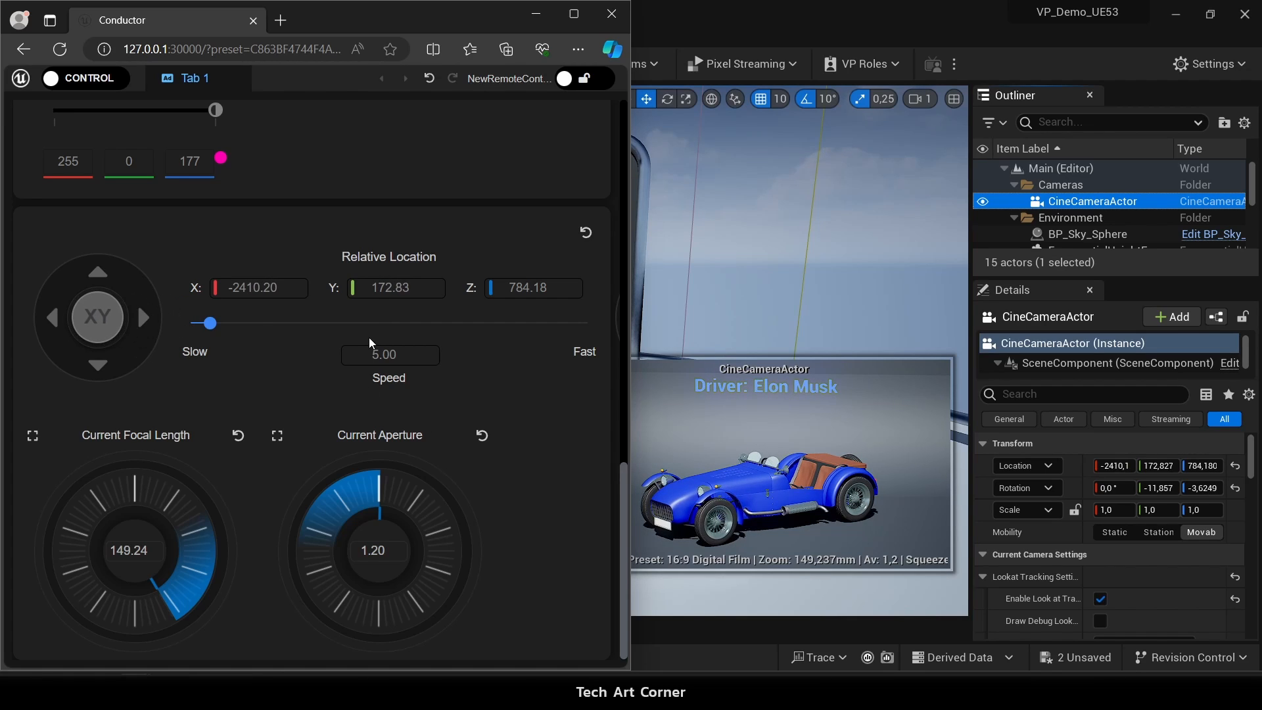
double_click(383, 354)
type("15.00")
left_click_drag(102, 317, 342, 382)
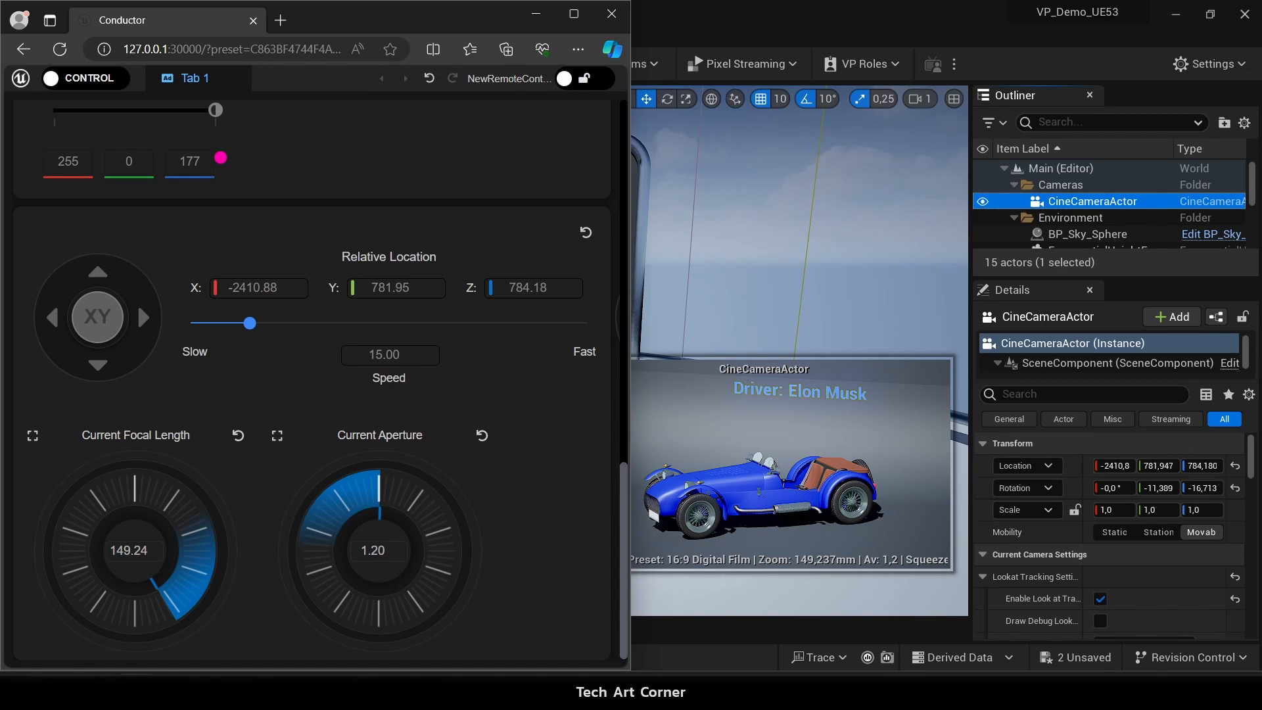
Reshape the browser window into a wide, short strip above the camera preview so the Z joystick fits in view.
left_click_drag(631, 669, 847, 669)
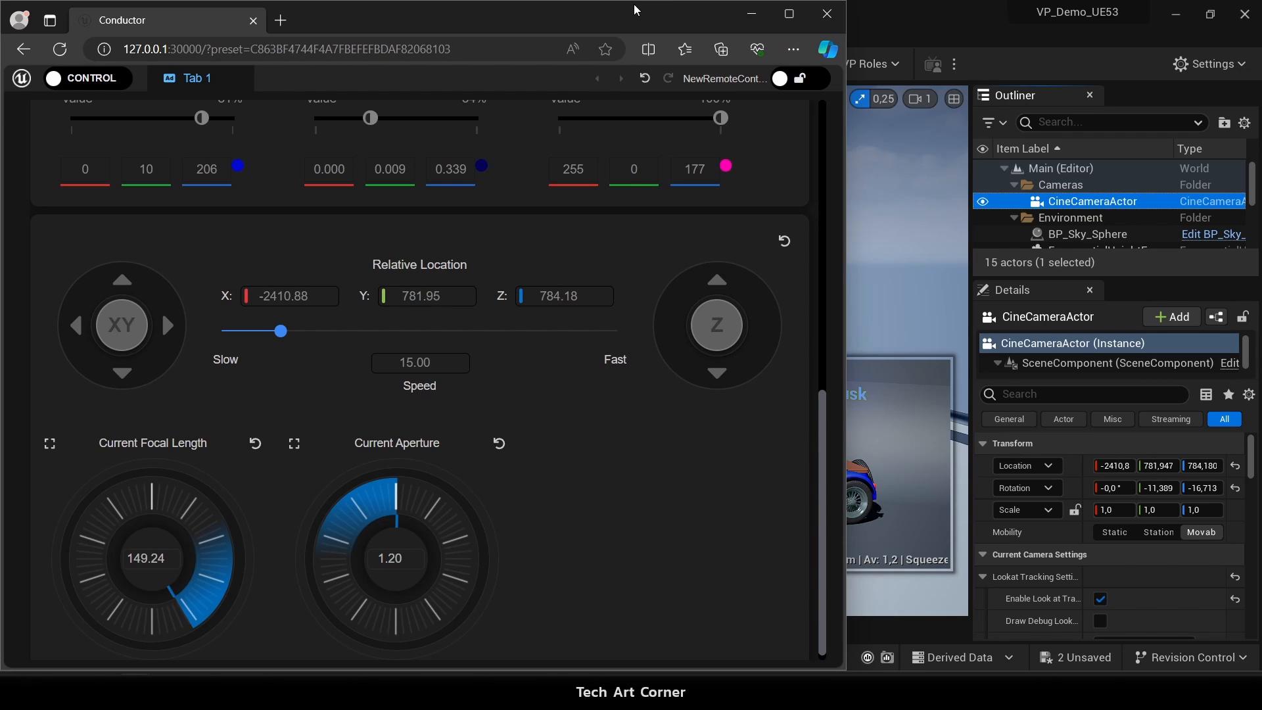
left_click_drag(622, 8, 300, 45)
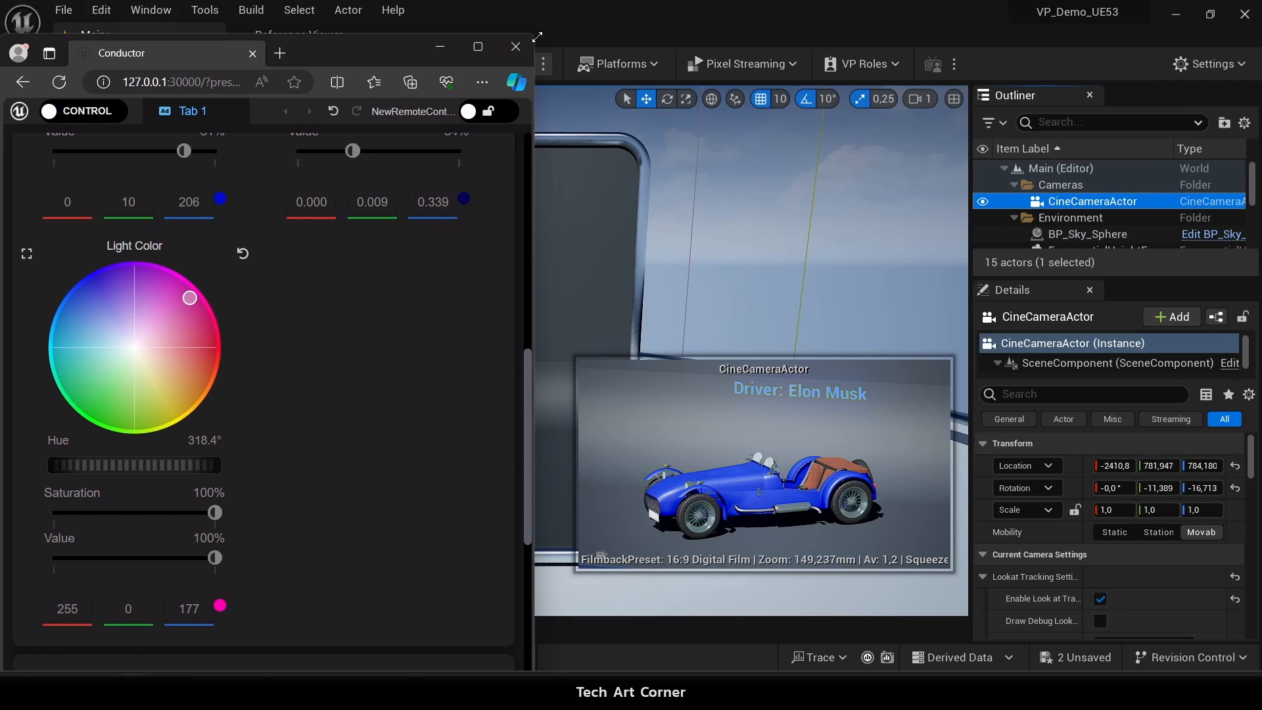
left_click_drag(533, 37, 1066, 370)
left_click_drag(876, 384, 879, 75)
Raise the camera to a Relative Location Z of about 1451 with the Z joystick.
scroll(877, 334, "down", 1)
scroll(876, 334, "down", 1)
left_click_drag(826, 313, 831, 241)
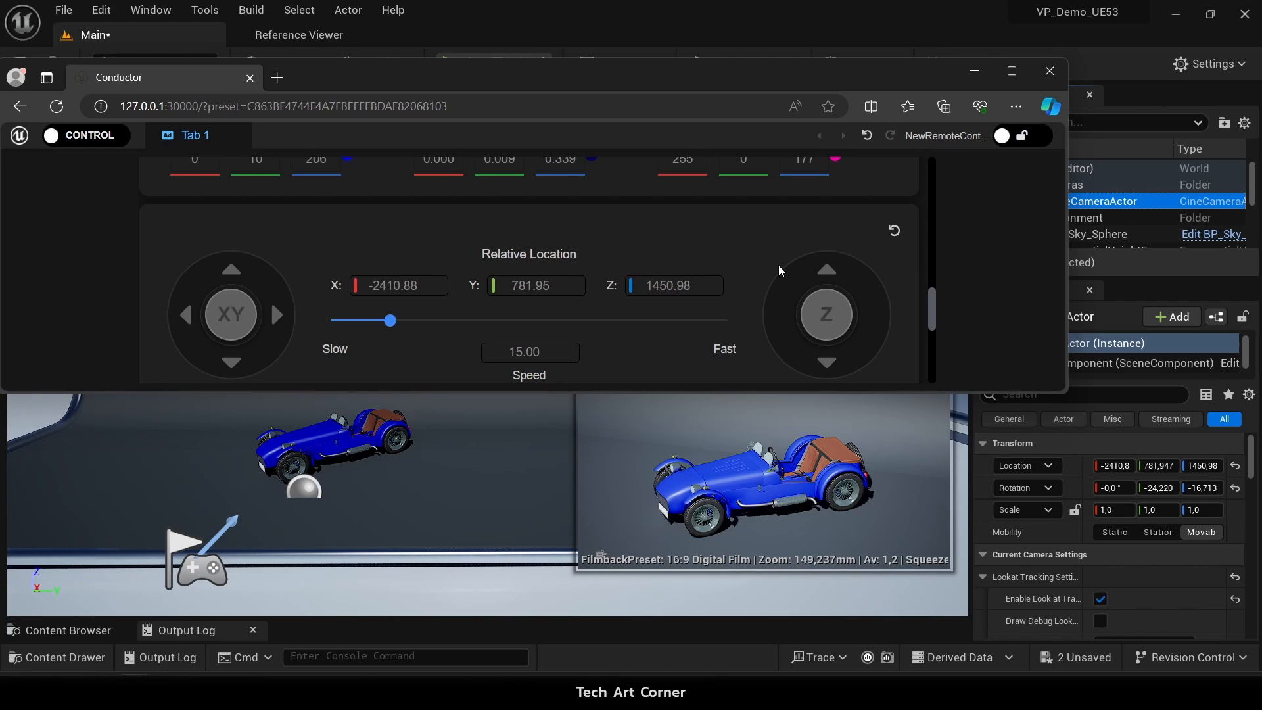
Increase the camera's Current Focal Length to about 175 mm.
scroll(779, 266, "down", 4)
scroll(723, 256, "down", 1)
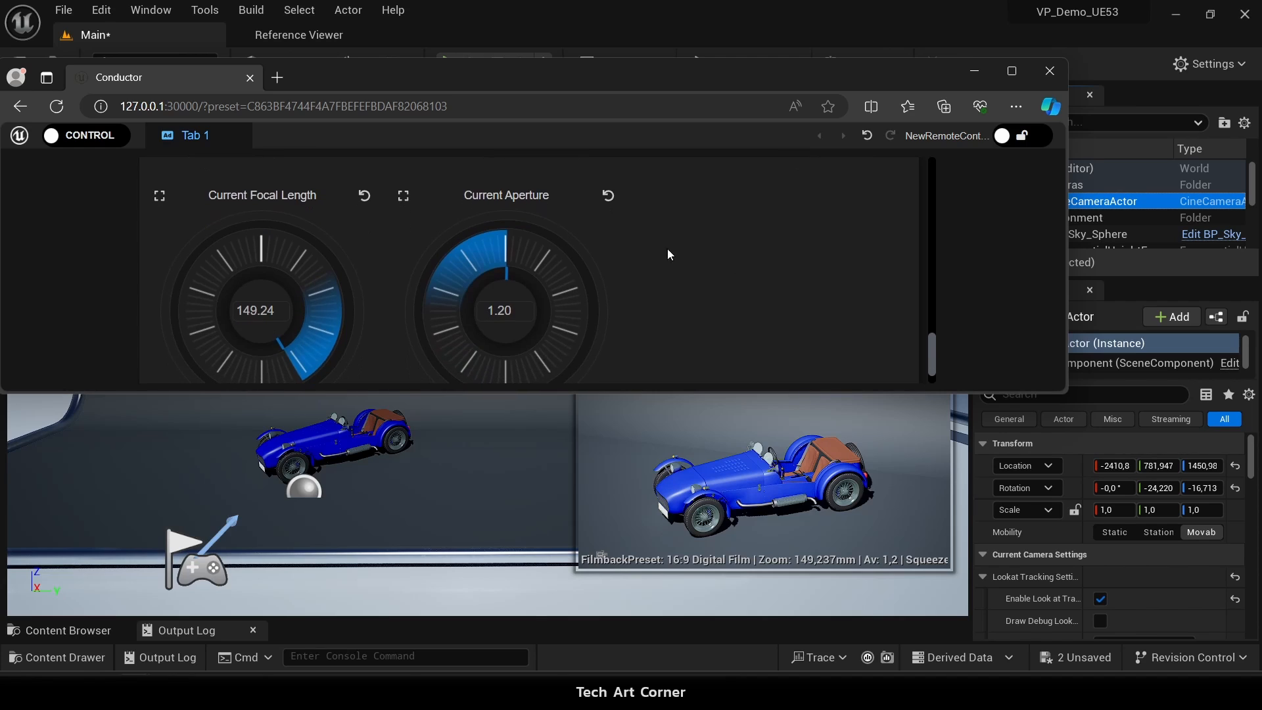
scroll(342, 322, "down", 1)
left_click_drag(294, 321, 265, 321)
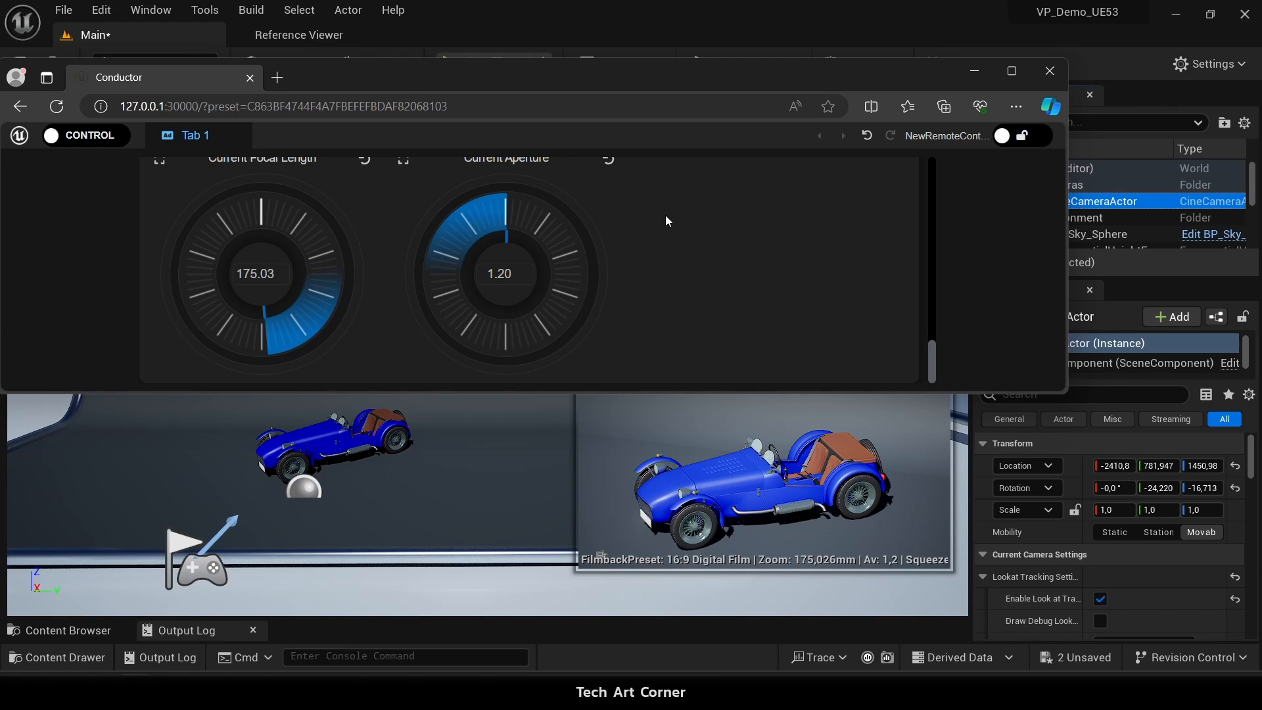
Try to adjust the camera's Current Aperture with its dial.
scroll(665, 215, "up", 1)
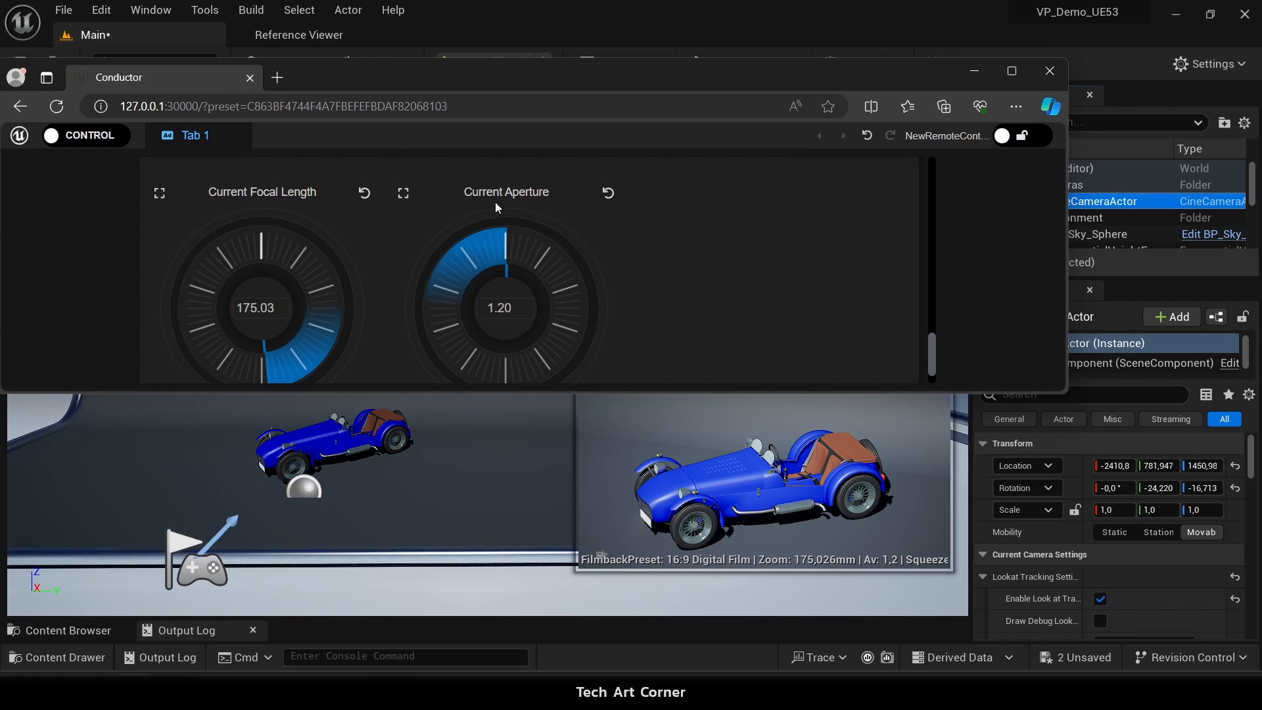
mouse_move(505, 238)
left_mouse_down()
mouse_move(441, 264)
mouse_move(454, 331)
mouse_move(443, 270)
mouse_move(530, 248)
mouse_move(571, 281)
mouse_move(572, 340)
mouse_move(504, 253)
left_mouse_up()
left_click_drag(466, 280, 507, 235)
Switch the web interface to Design mode and bring up the list of exposed properties.
left_click(71, 138)
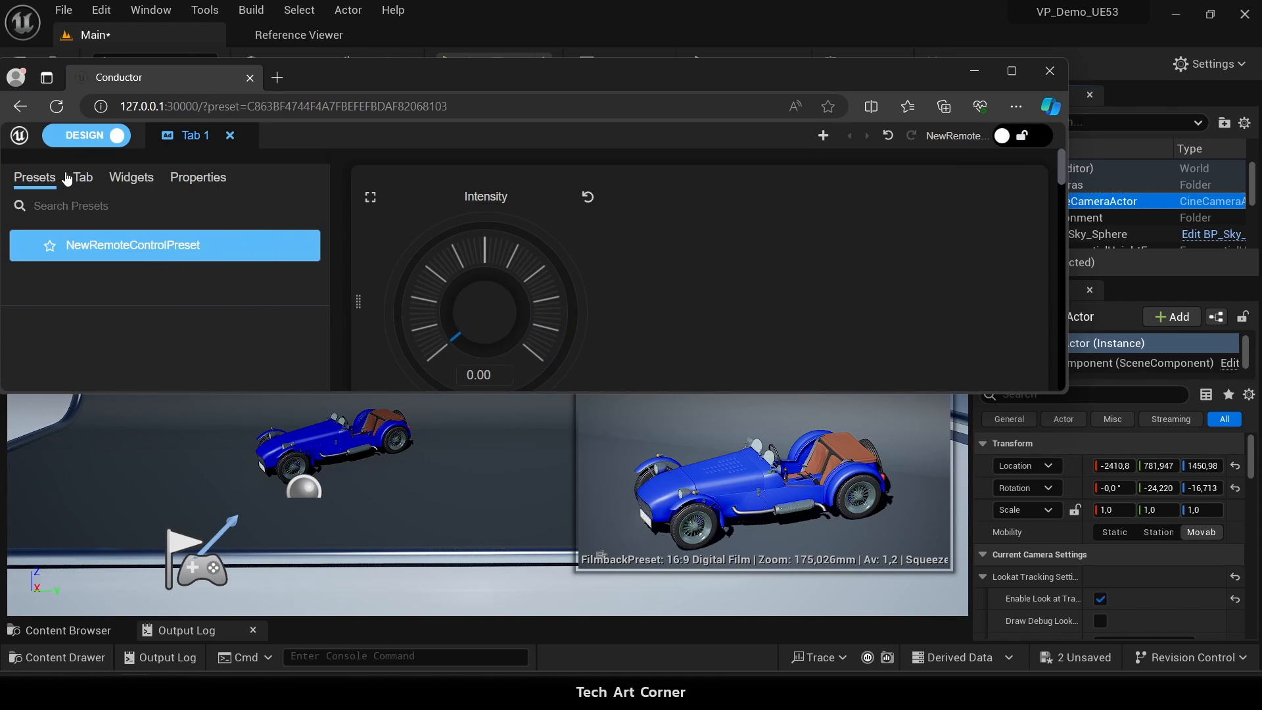
left_click(132, 177)
left_click(198, 177)
scroll(206, 276, "down", 10)
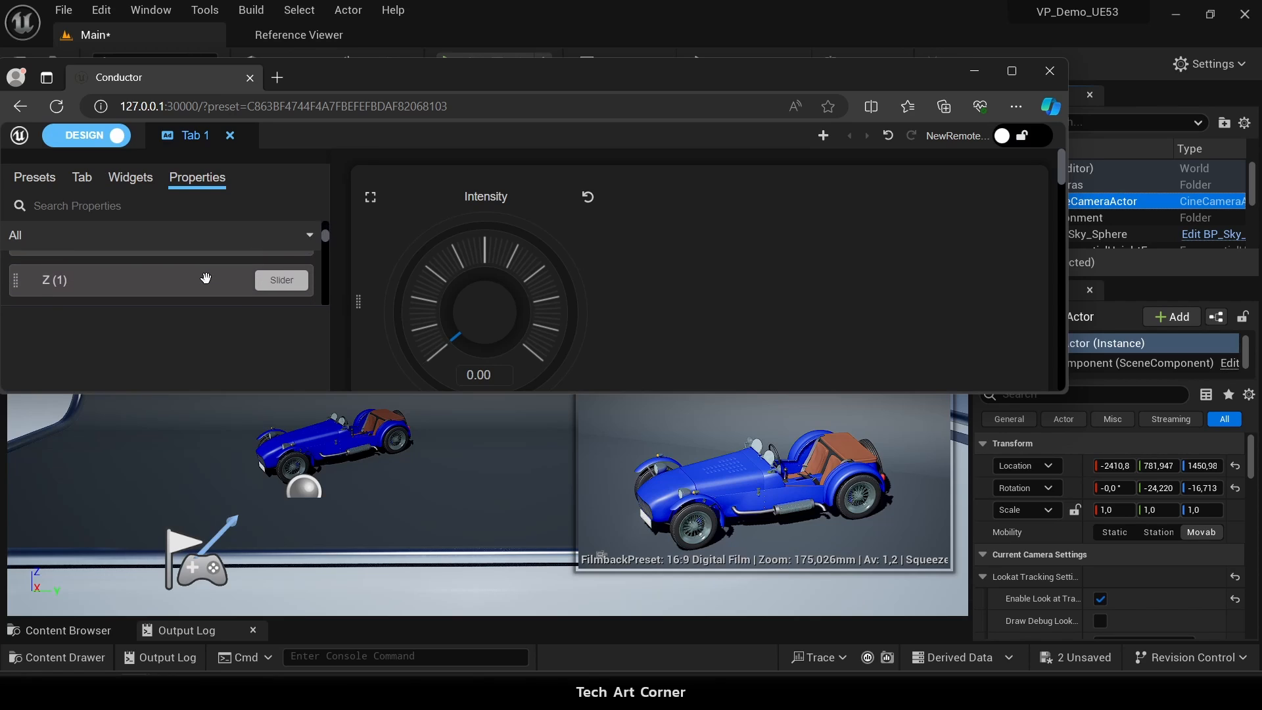
scroll(454, 275, "down", 5)
scroll(454, 275, "down", 10)
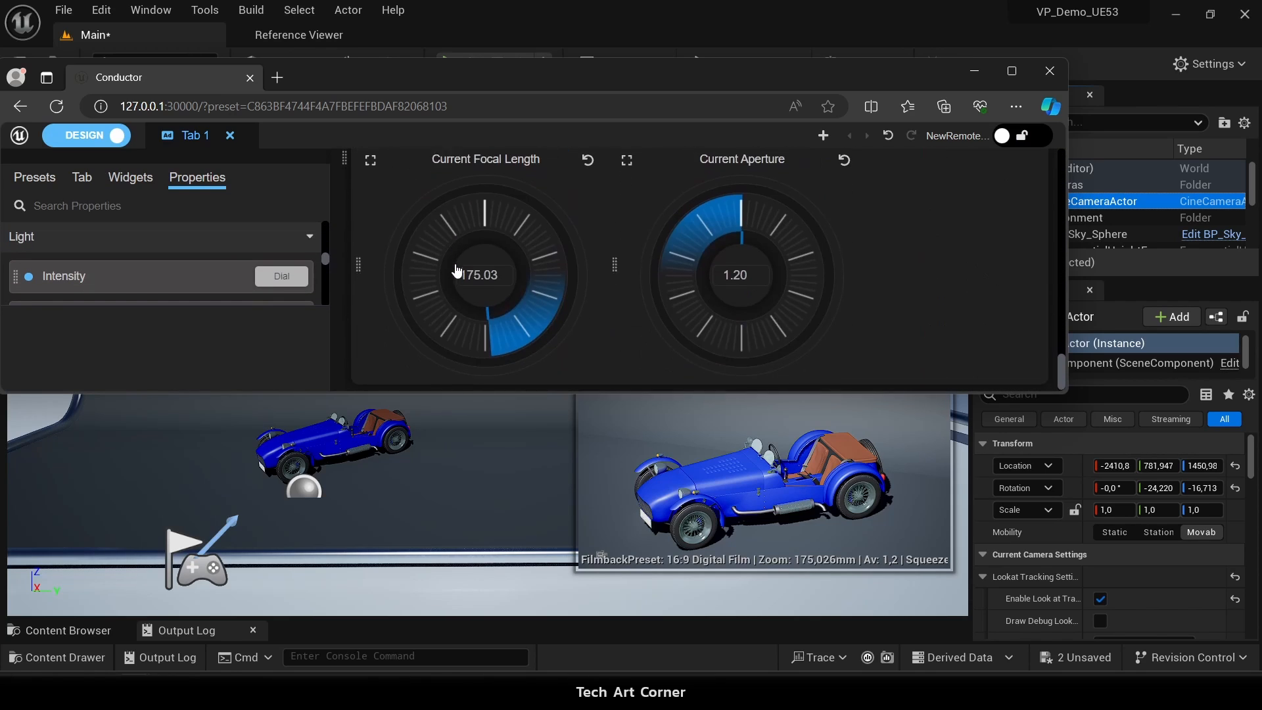
Select the Current Aperture dial widget and set its minimum to 0 and maximum to 64.
left_click(763, 266)
scroll(118, 297, "down", 1)
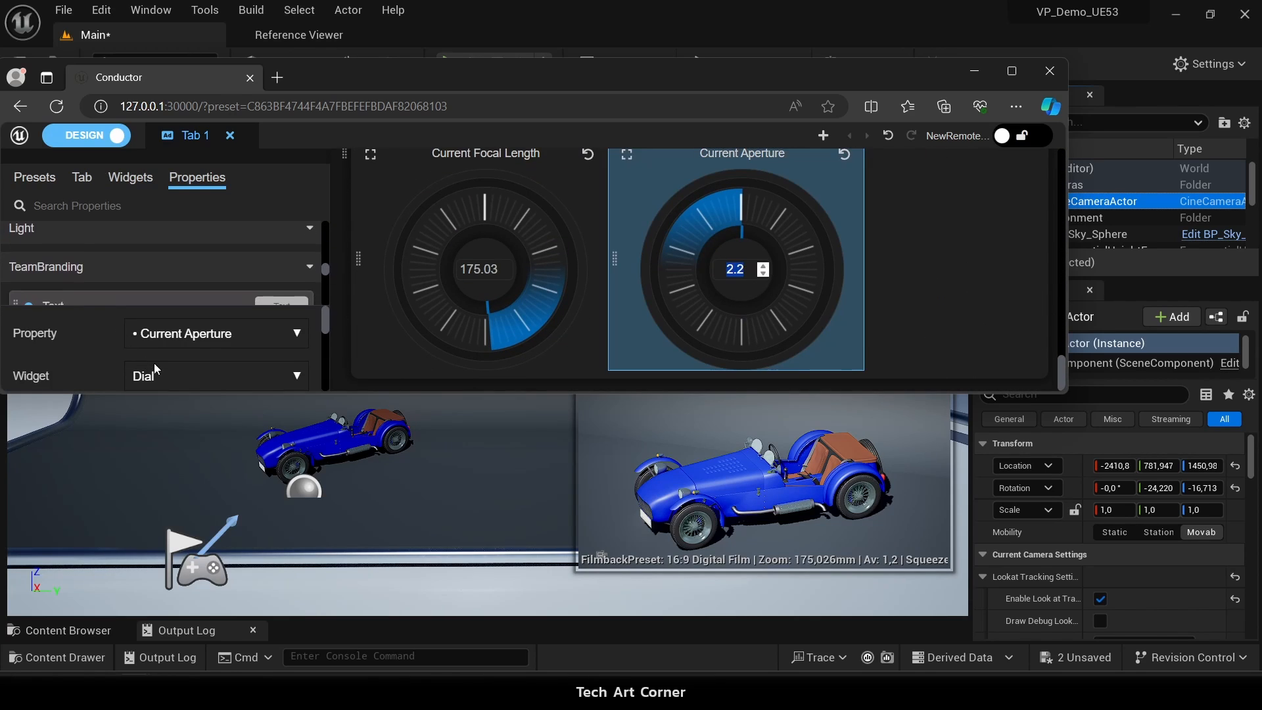
scroll(250, 349, "down", 3)
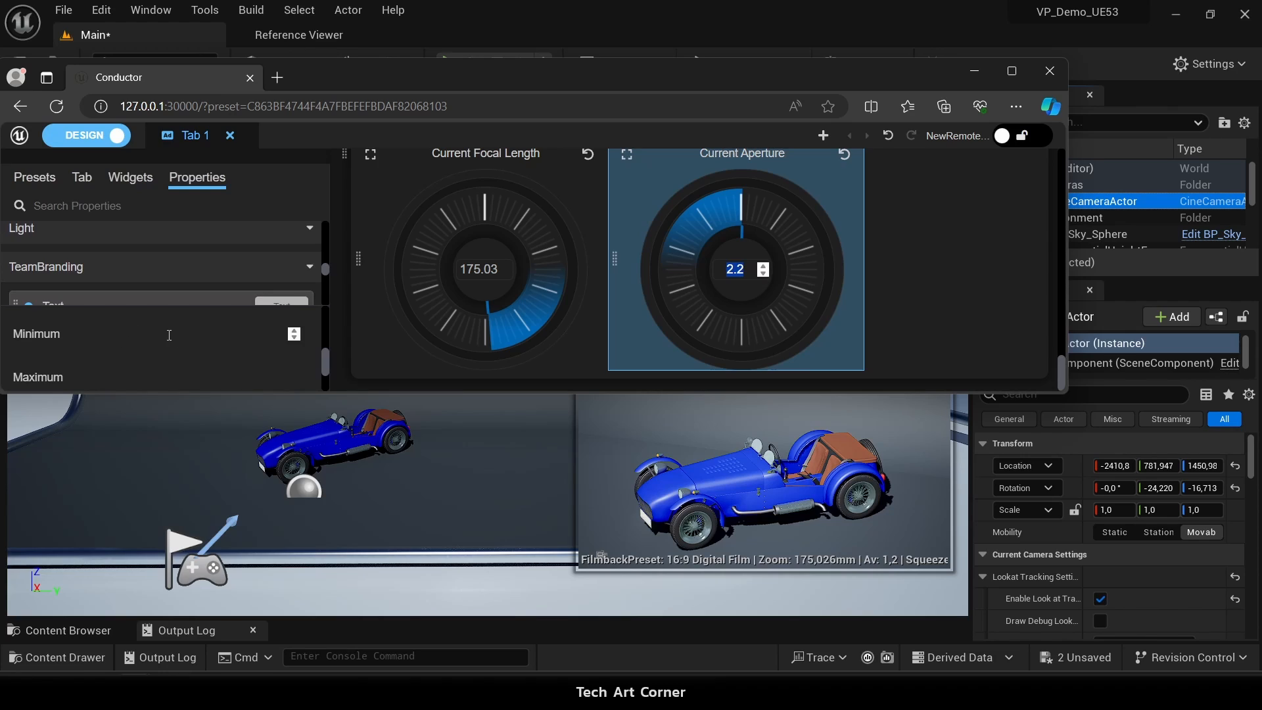
left_click(173, 341)
type("0")
left_click(187, 366)
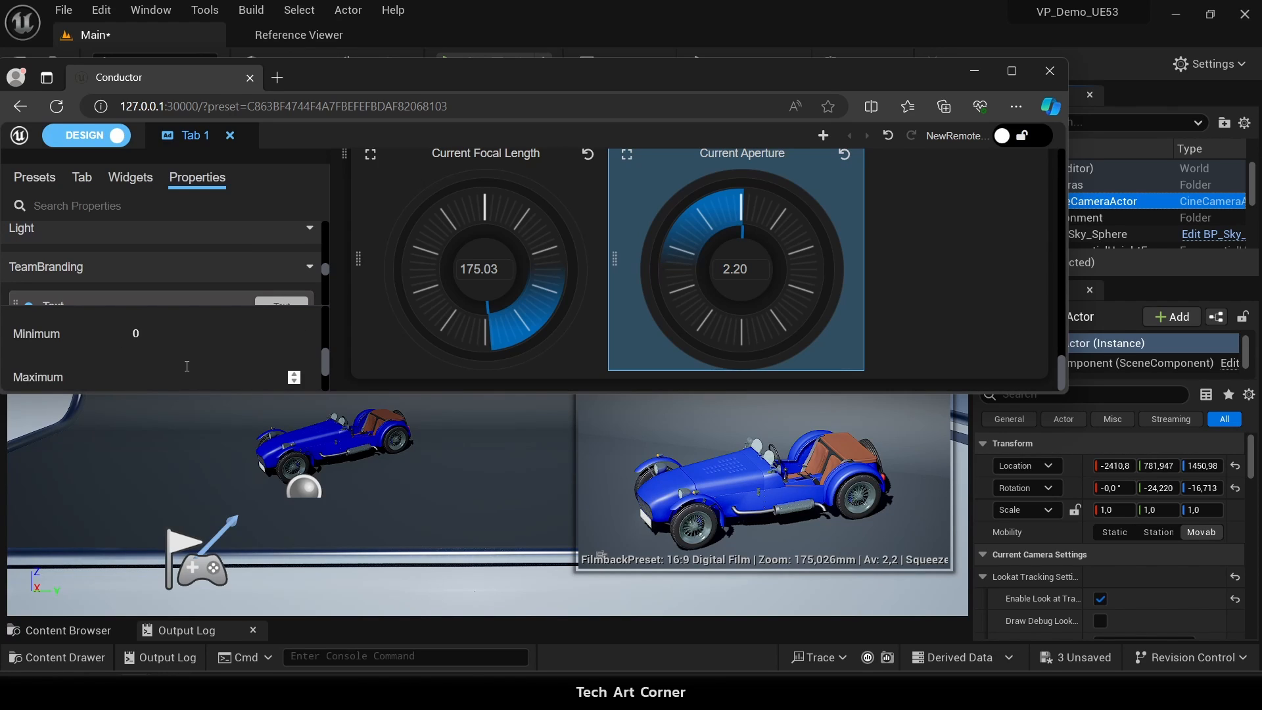
type("64")
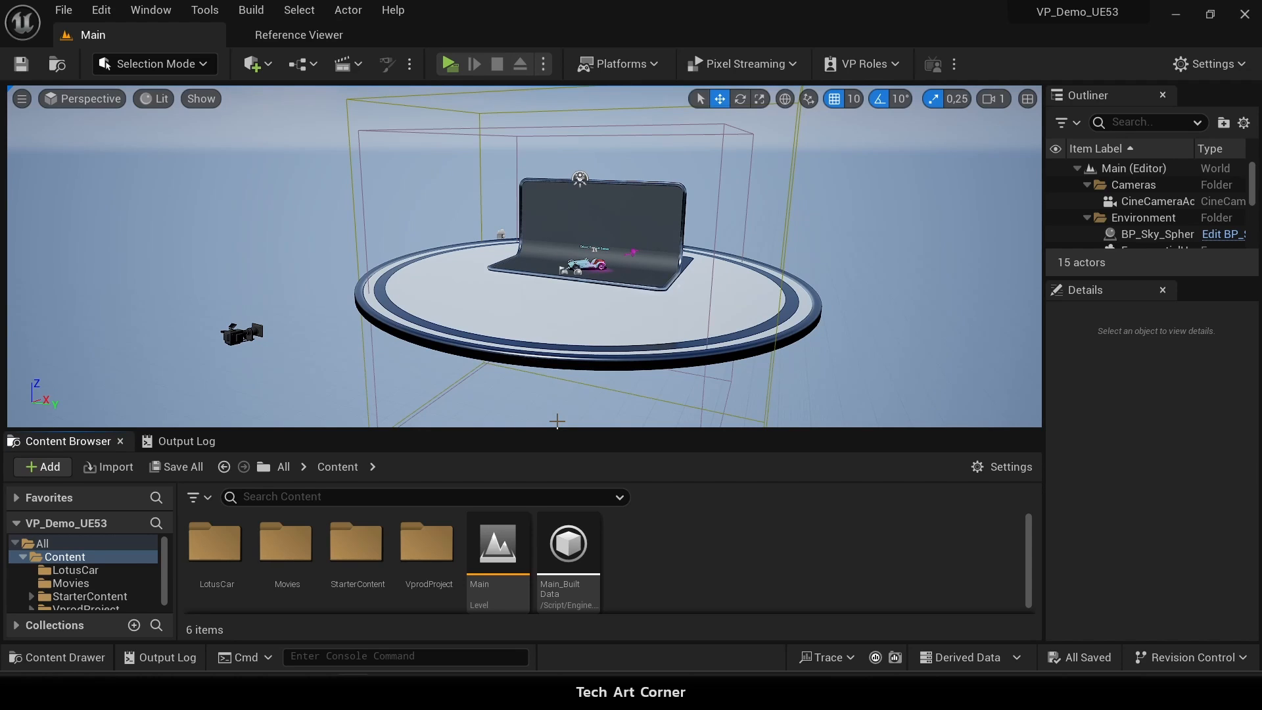
Search the Unreal Editor project's plugins for "Remote Control".
left_click(92, 14)
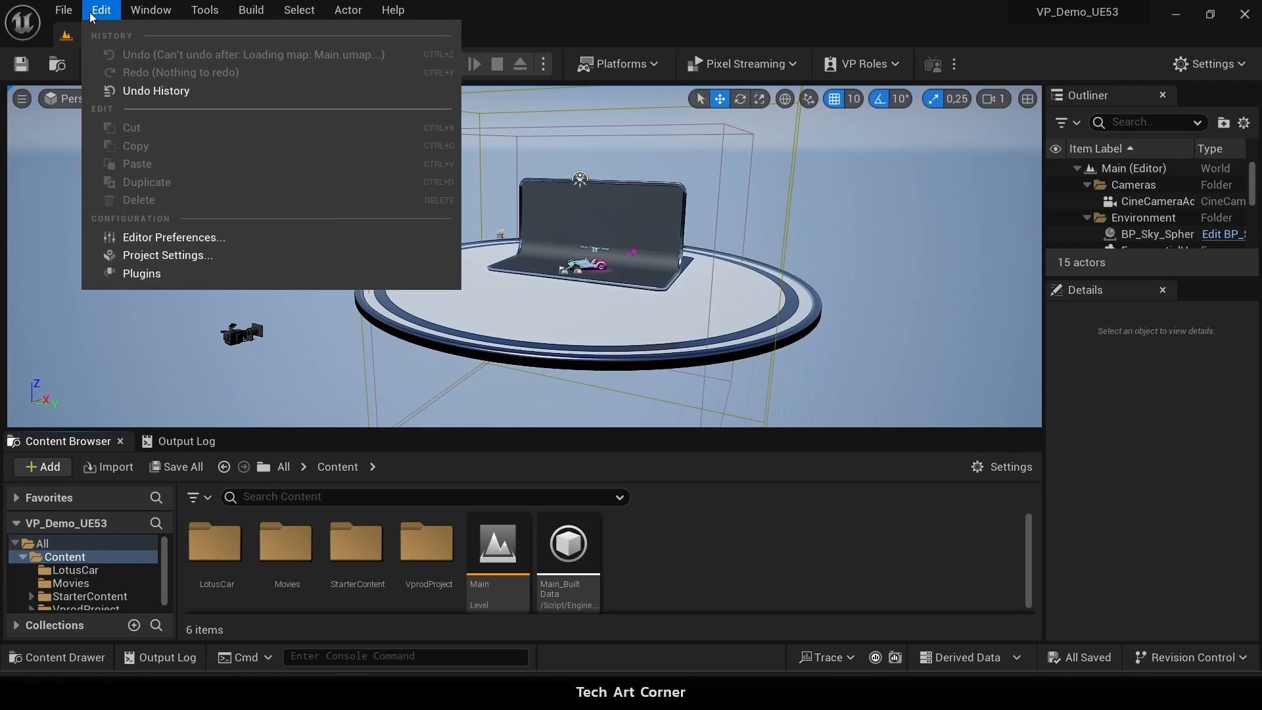
left_click(204, 268)
type("Remote Control")
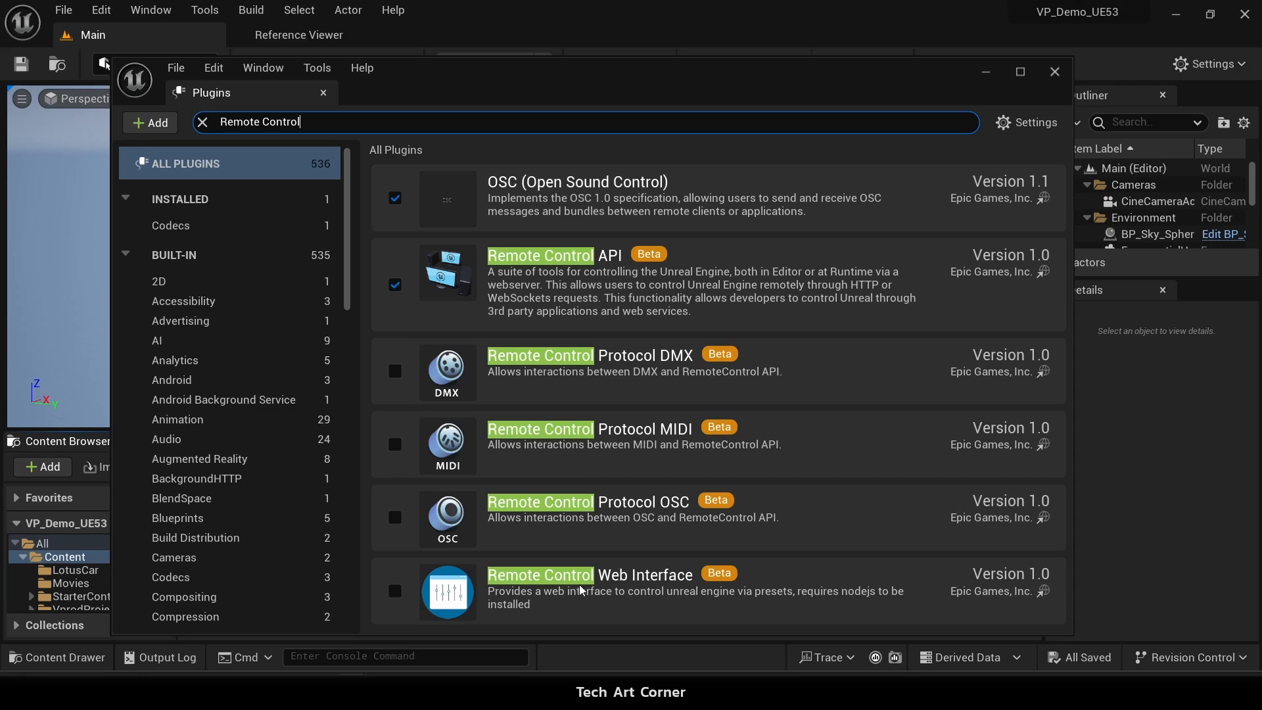
Enable the Remote Control Web Interface plugin, accept its beta status, and restart the editor.
left_click(620, 599)
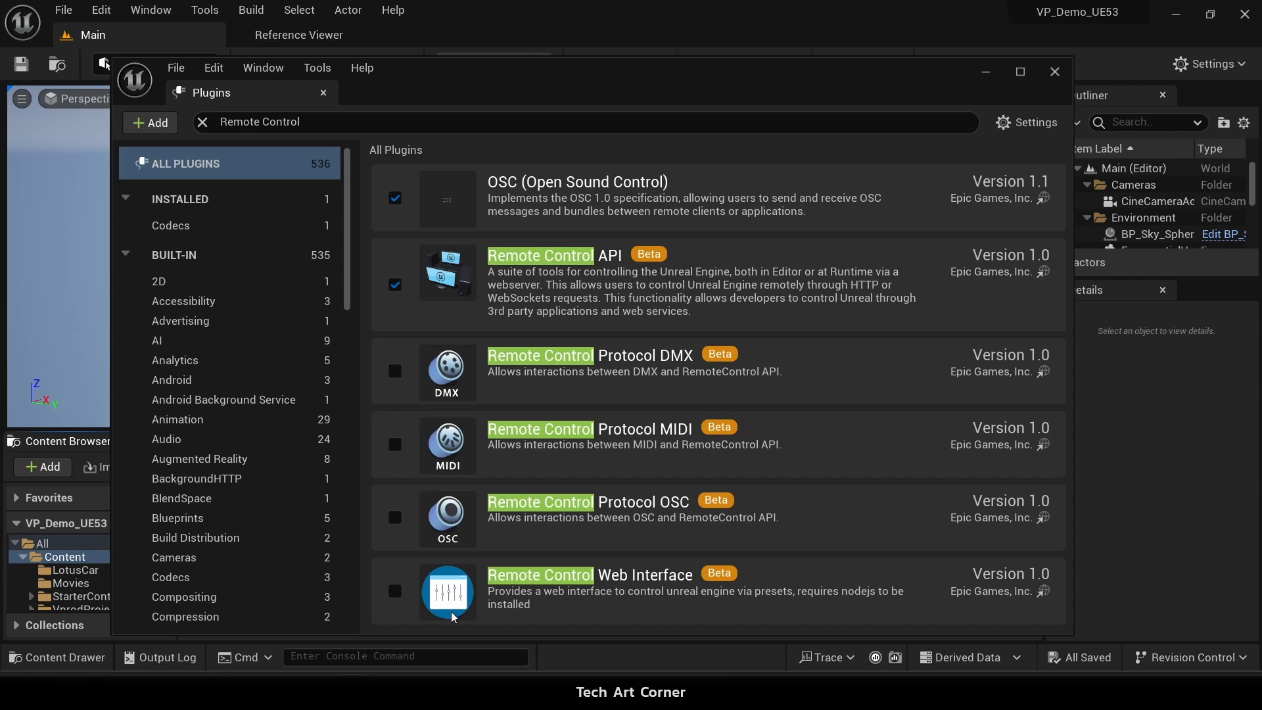
left_click(394, 591)
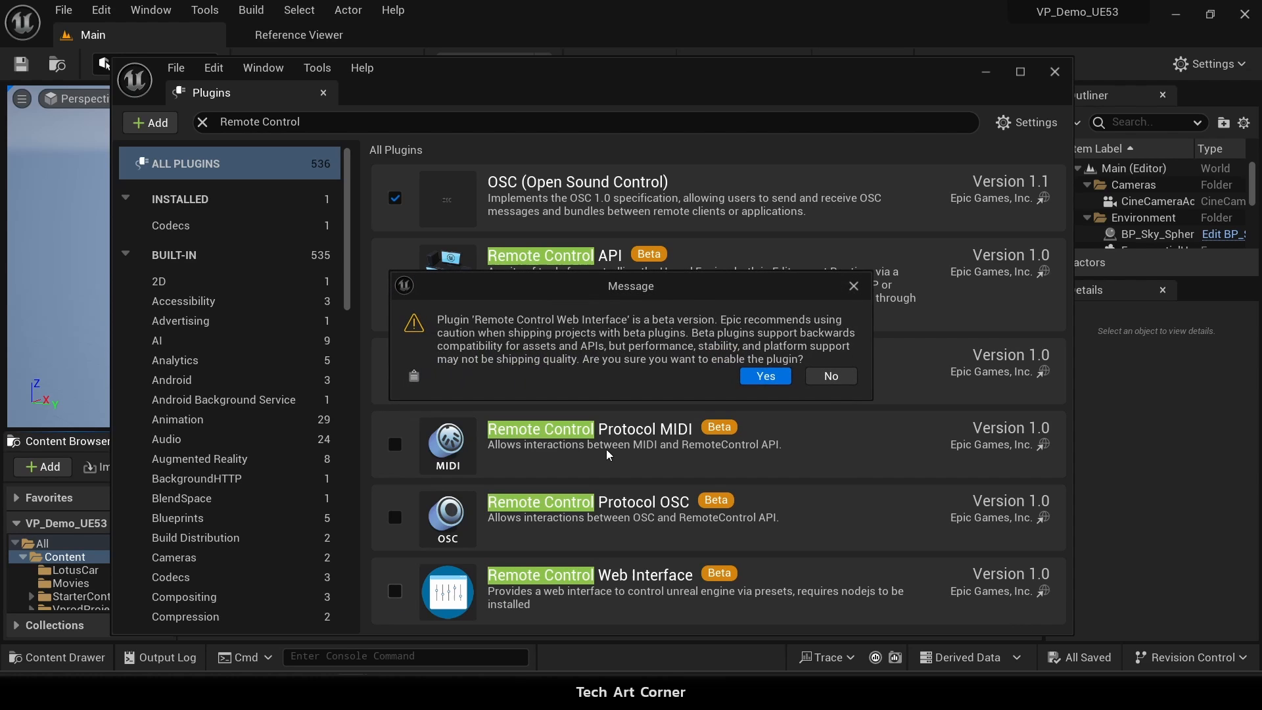
left_click(769, 376)
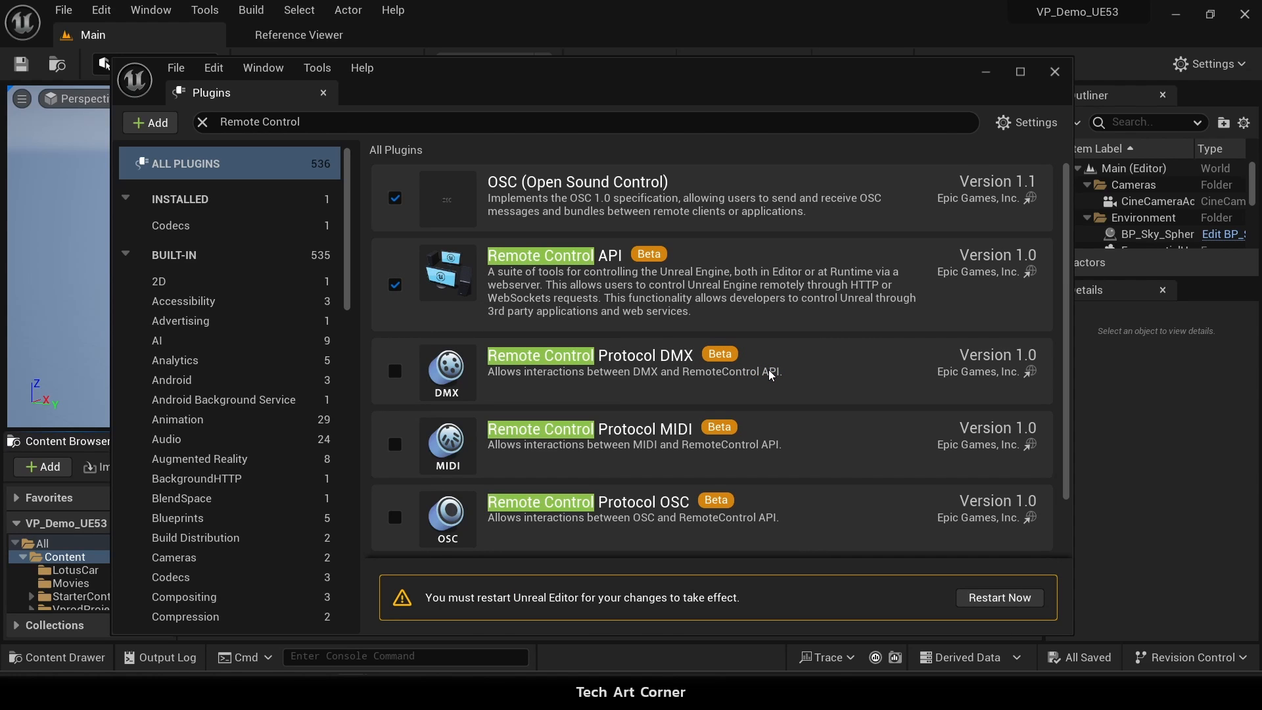
left_click(999, 598)
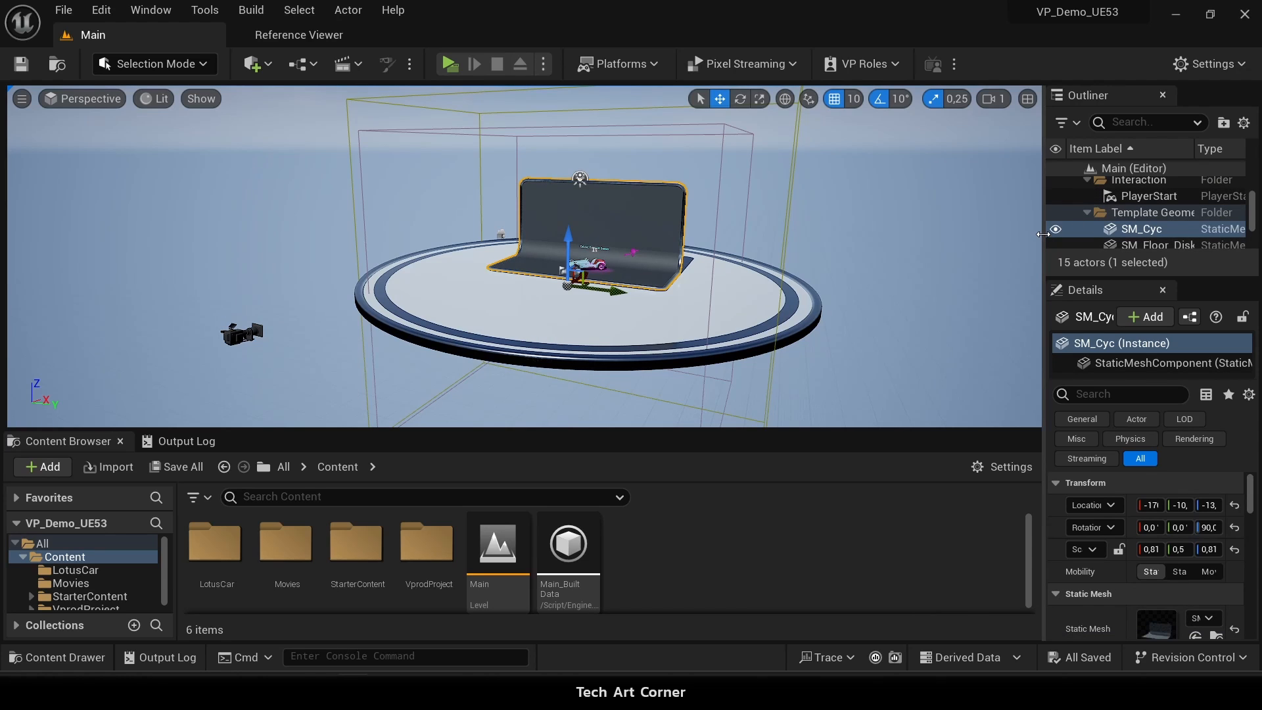
Widen the Outliner and Details area and select the BP_Sky_Sphere actor in the scene.
left_click_drag(1044, 234, 803, 234)
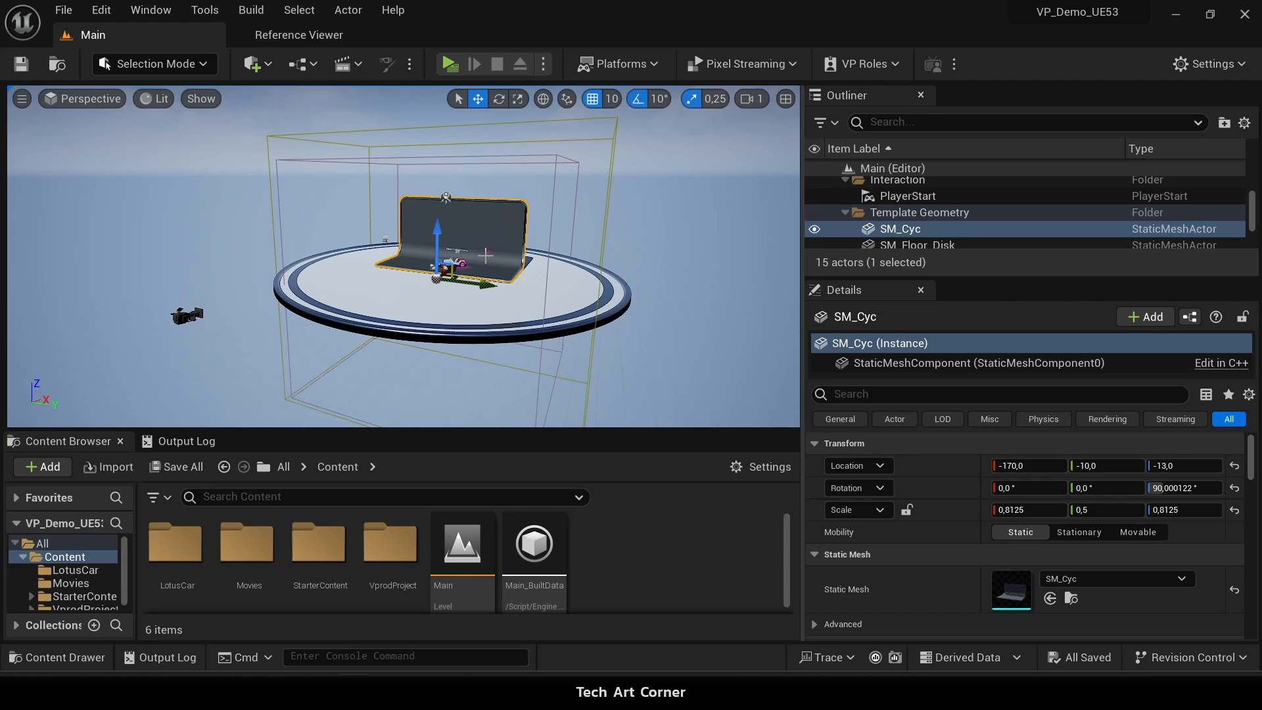
right_click_drag(485, 255, 518, 251)
key("w")
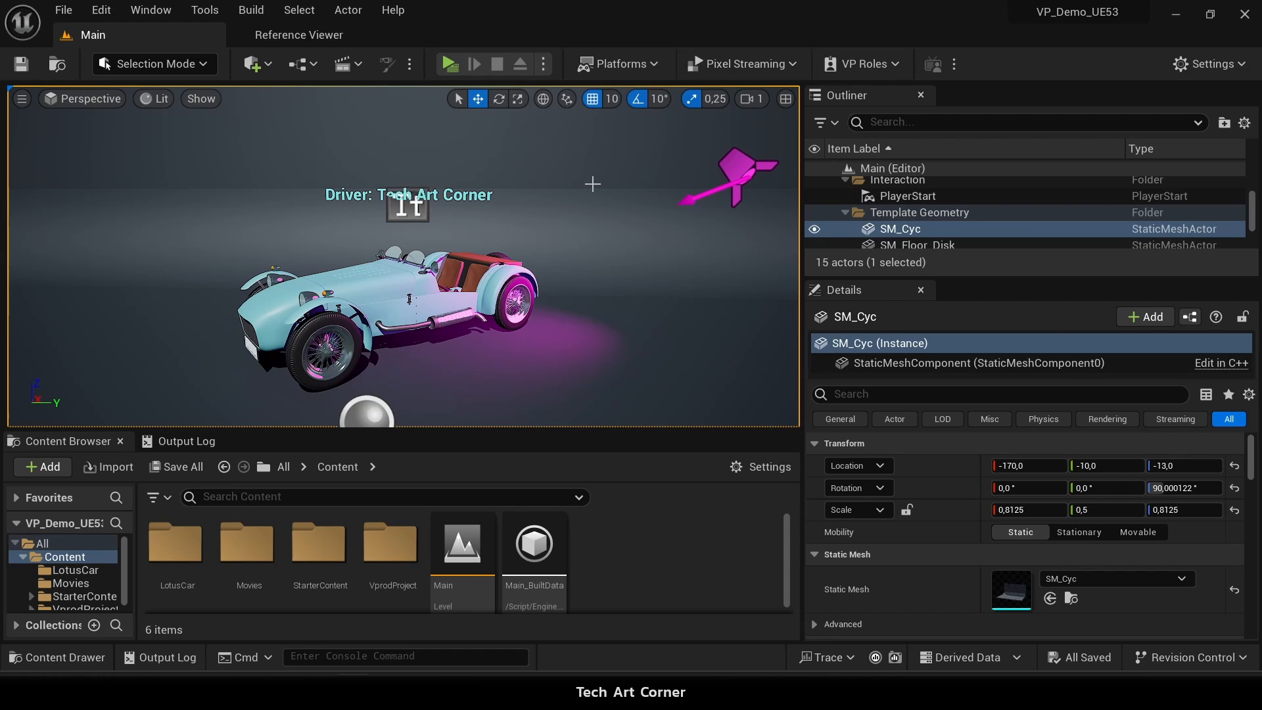
key("s")
right_click_drag(593, 184, 546, 215)
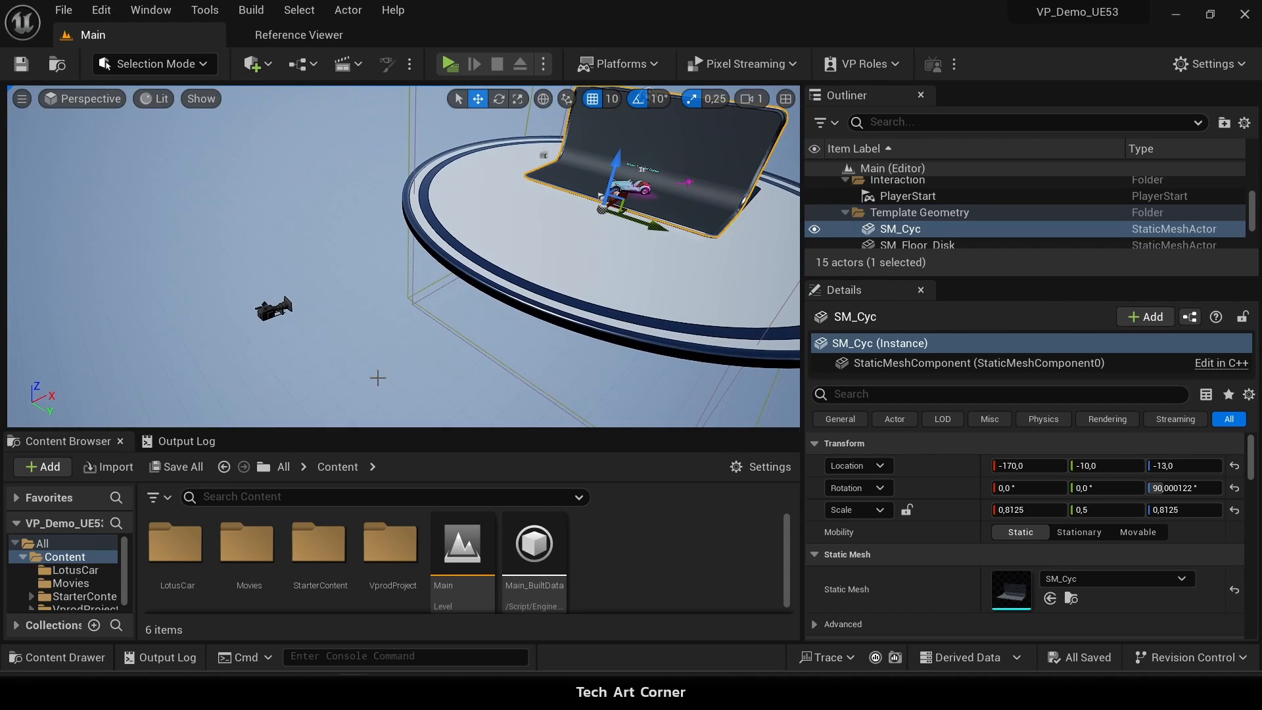
left_click(347, 256)
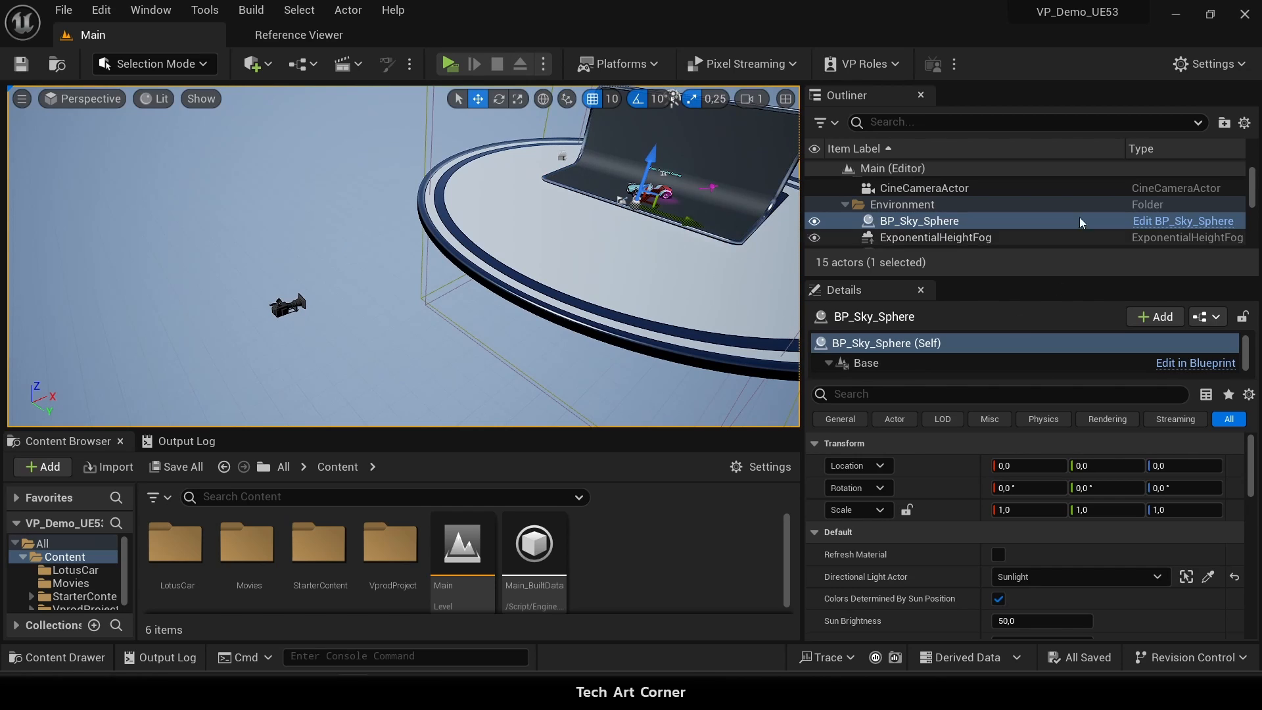
Select CineCameraActor in the scene and move it to location X -2402, Y 208, Z 624.
scroll(1000, 227, "down", 5)
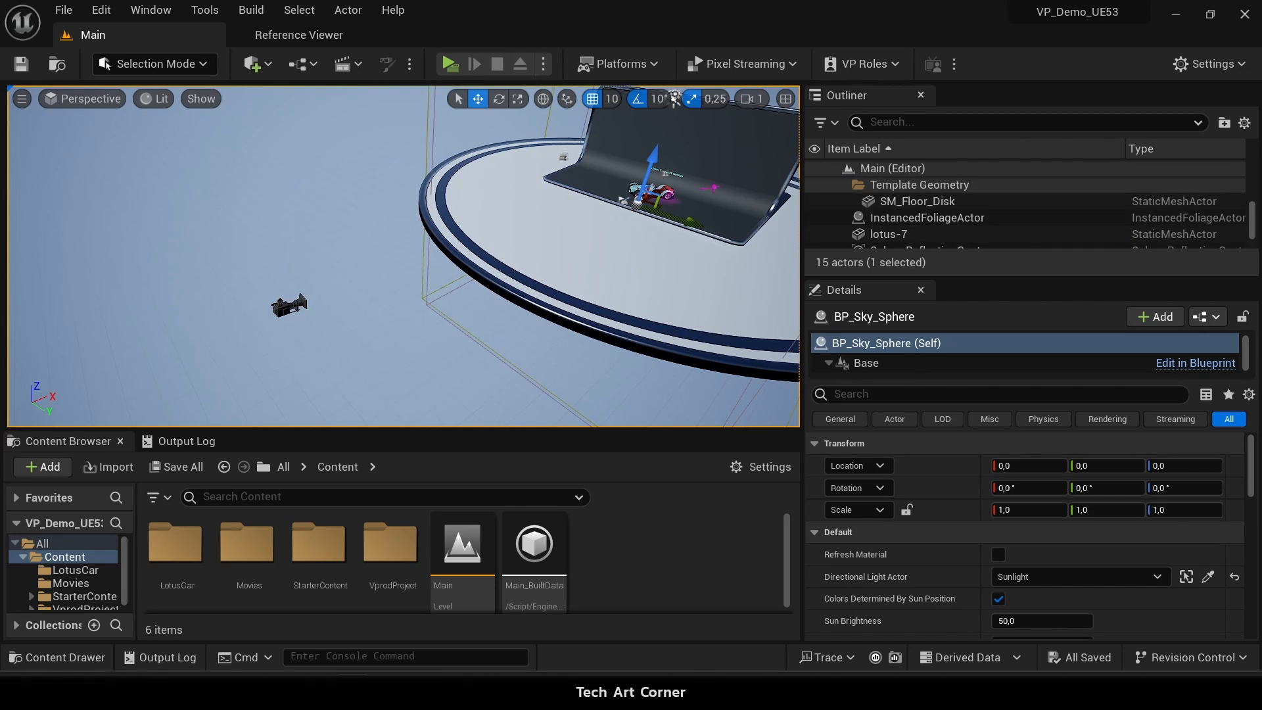
scroll(982, 211, "up", 3)
scroll(982, 211, "up", 3)
left_click(984, 198)
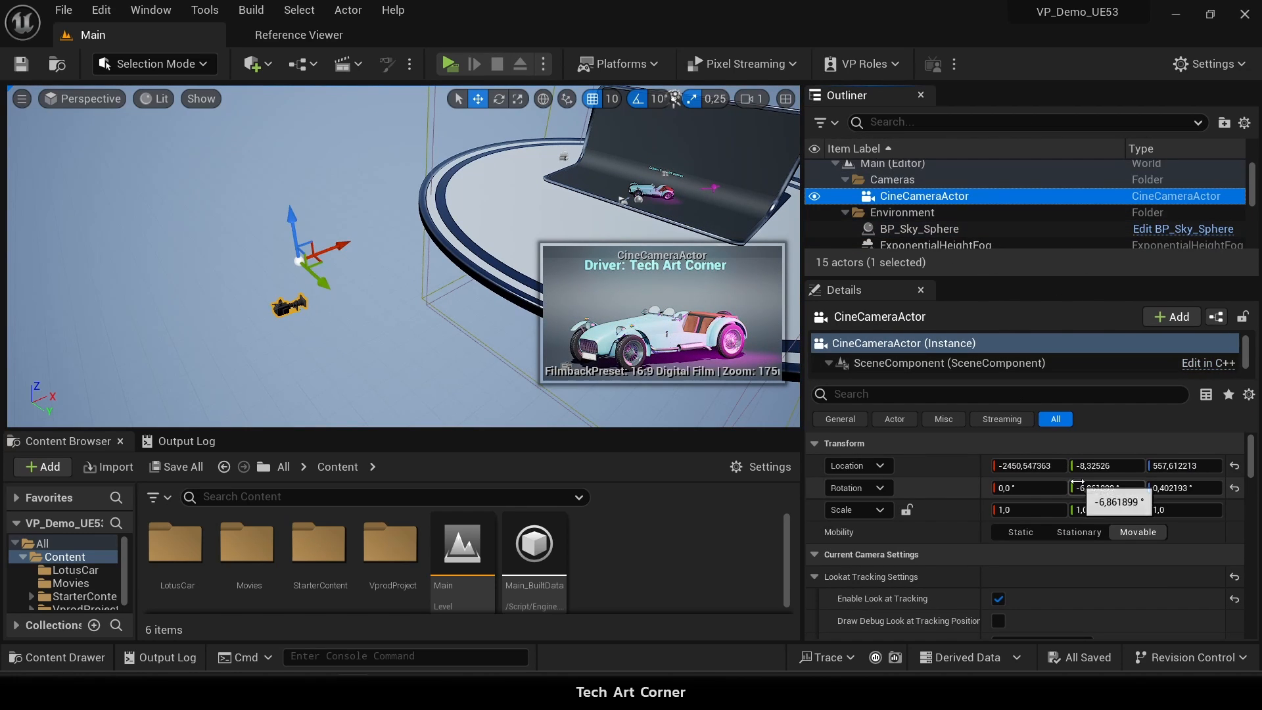
left_click_drag(1054, 467, 1157, 466)
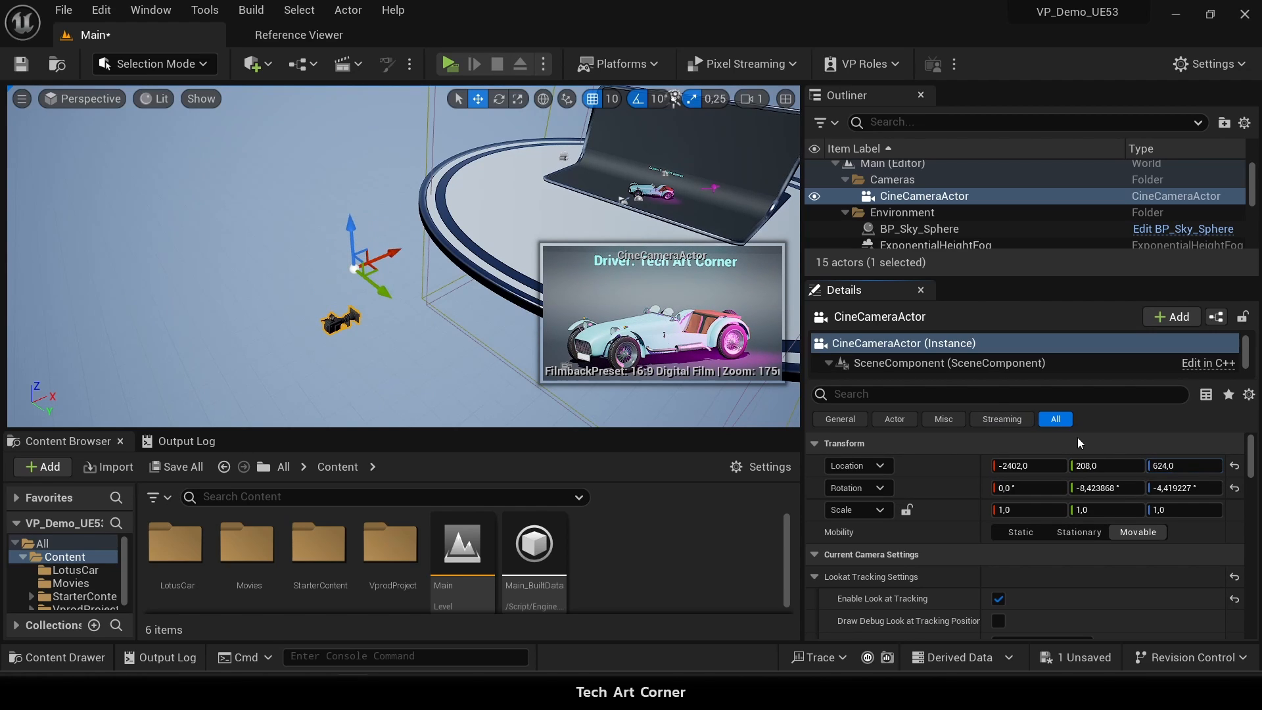
Examine the camera's look-at tracking settings, its tracked actor and the available focus methods.
scroll(890, 500, "down", 1)
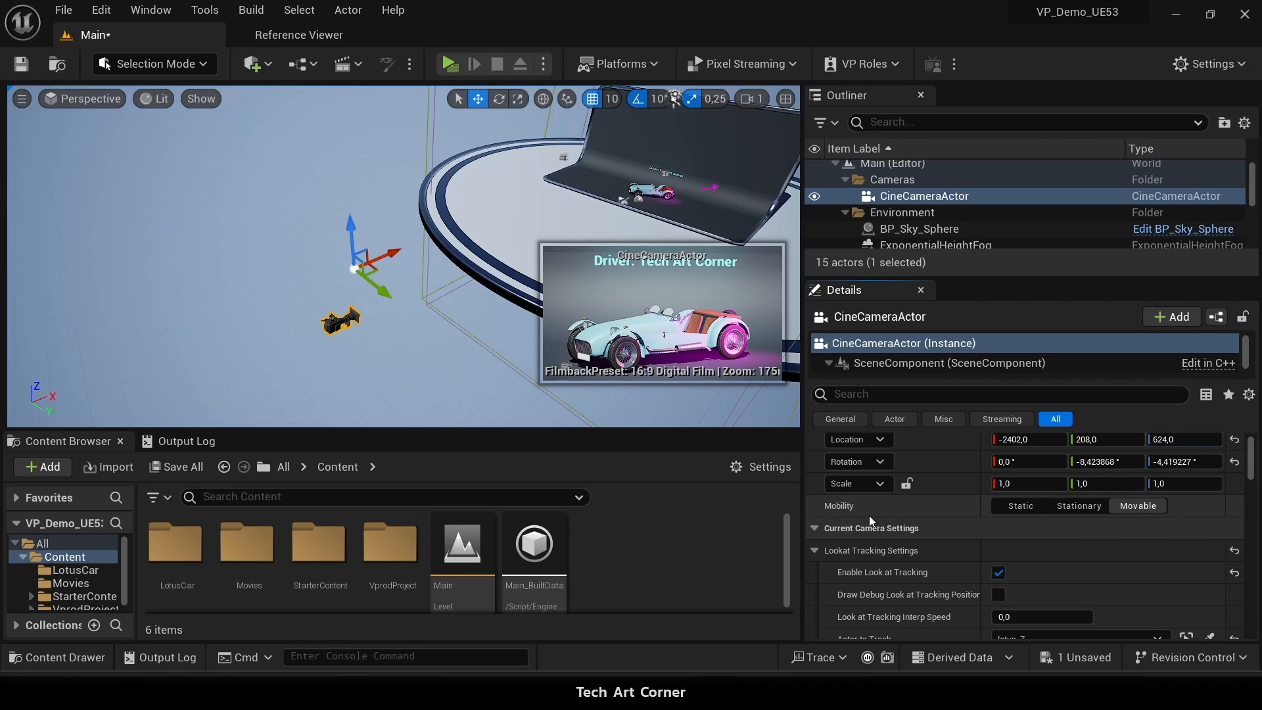
scroll(839, 552, "down", 1)
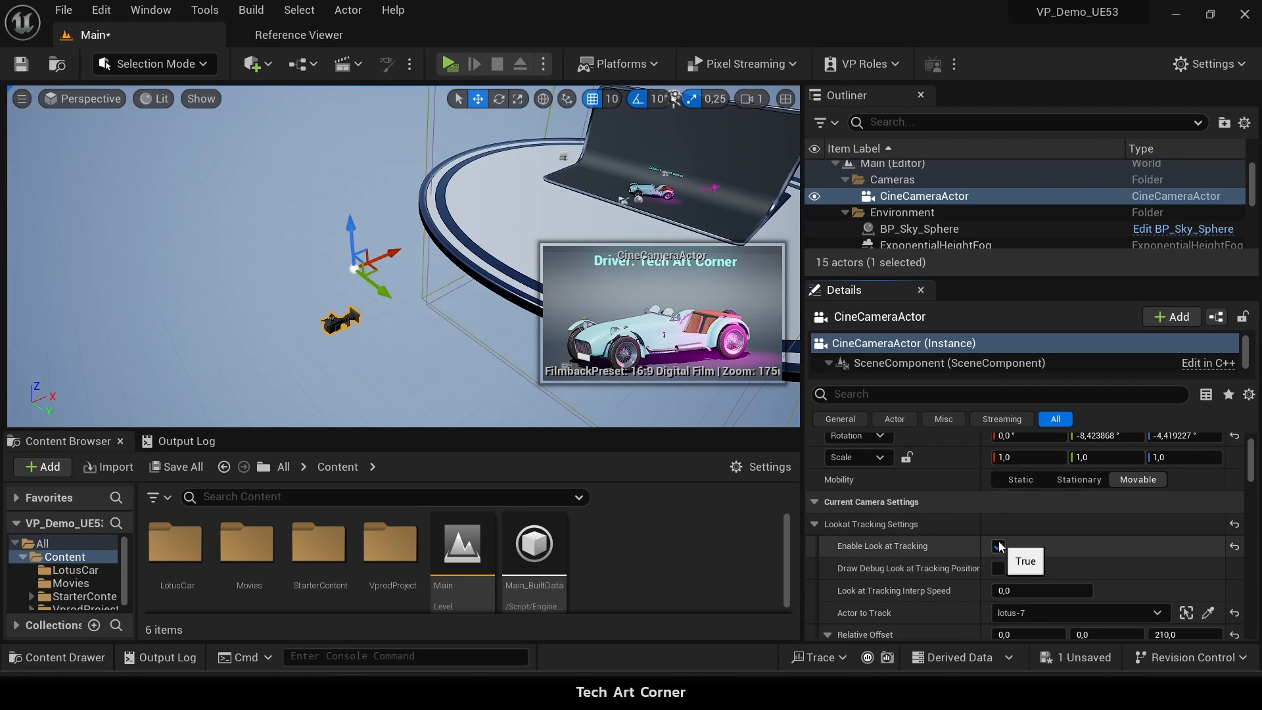
scroll(998, 548, "down", 1)
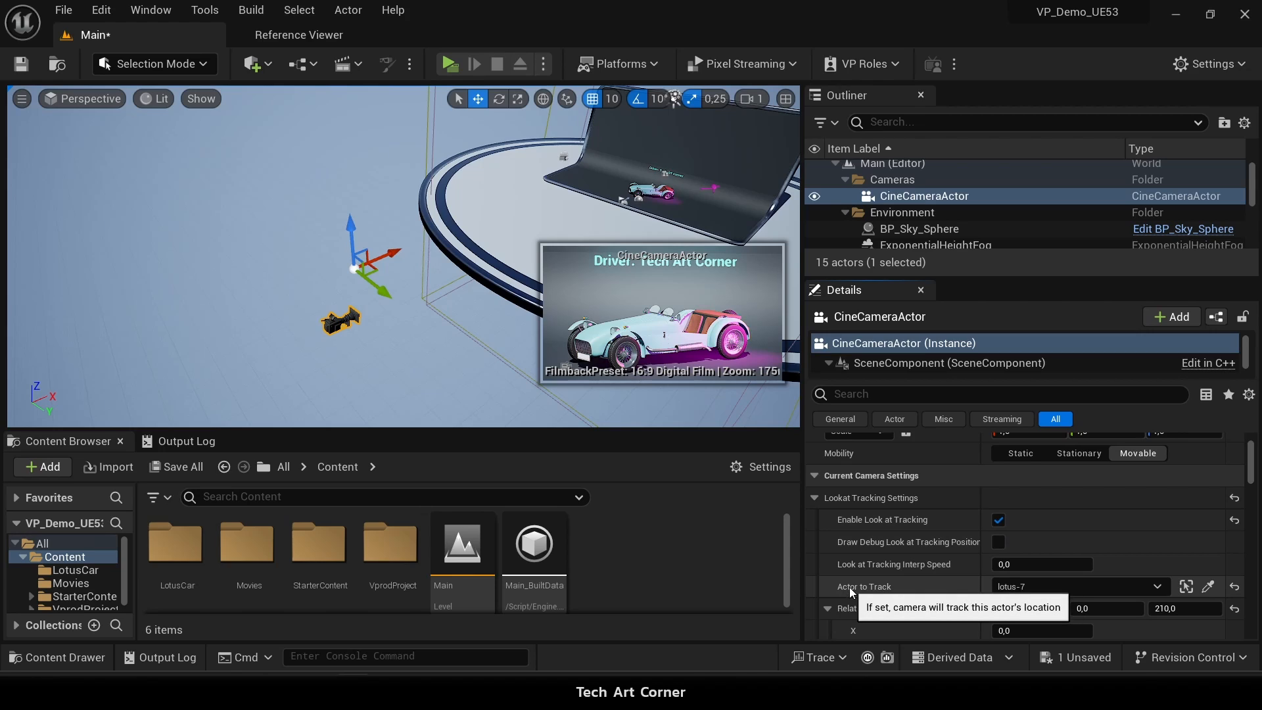
left_click(1031, 586)
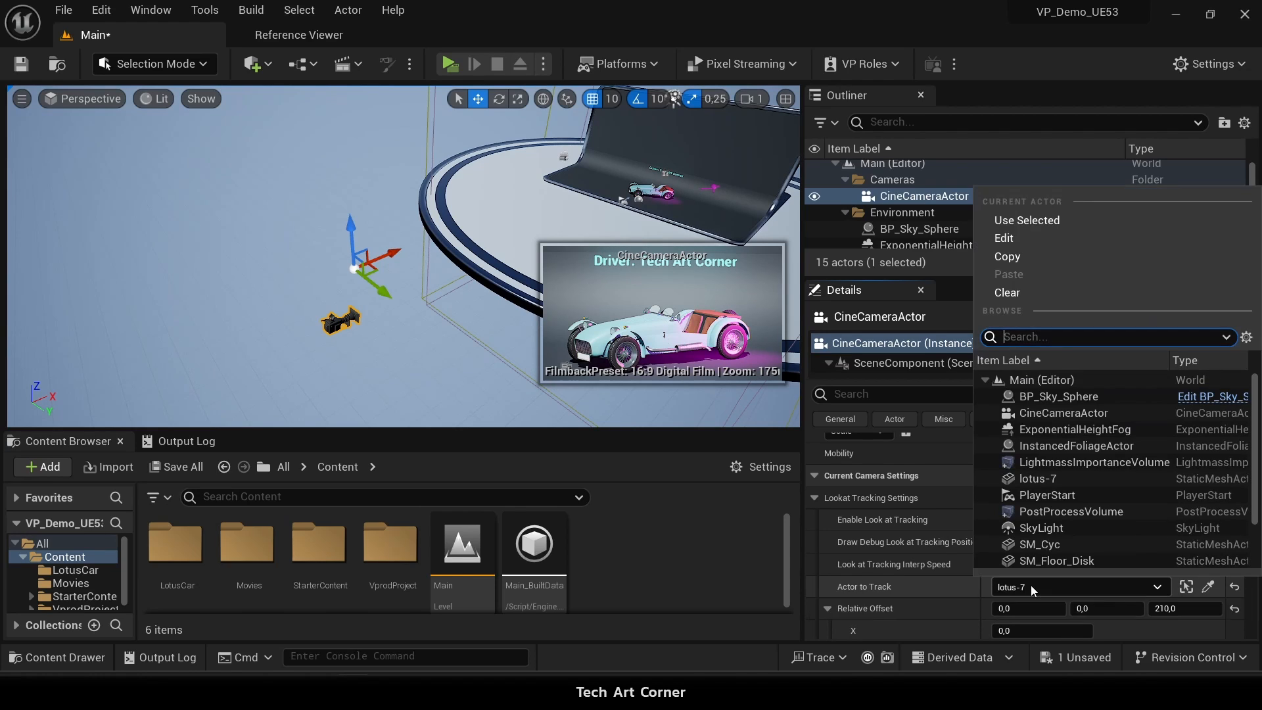
left_click(930, 594)
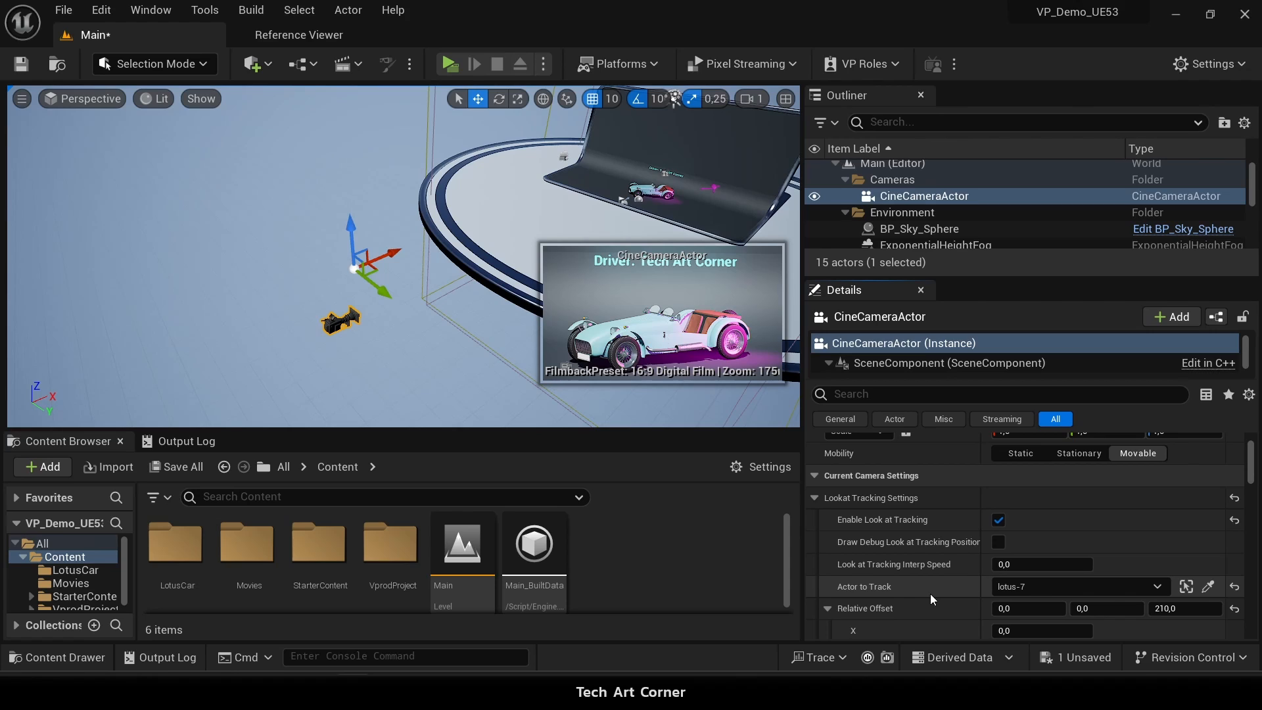
scroll(929, 594, "down", 8)
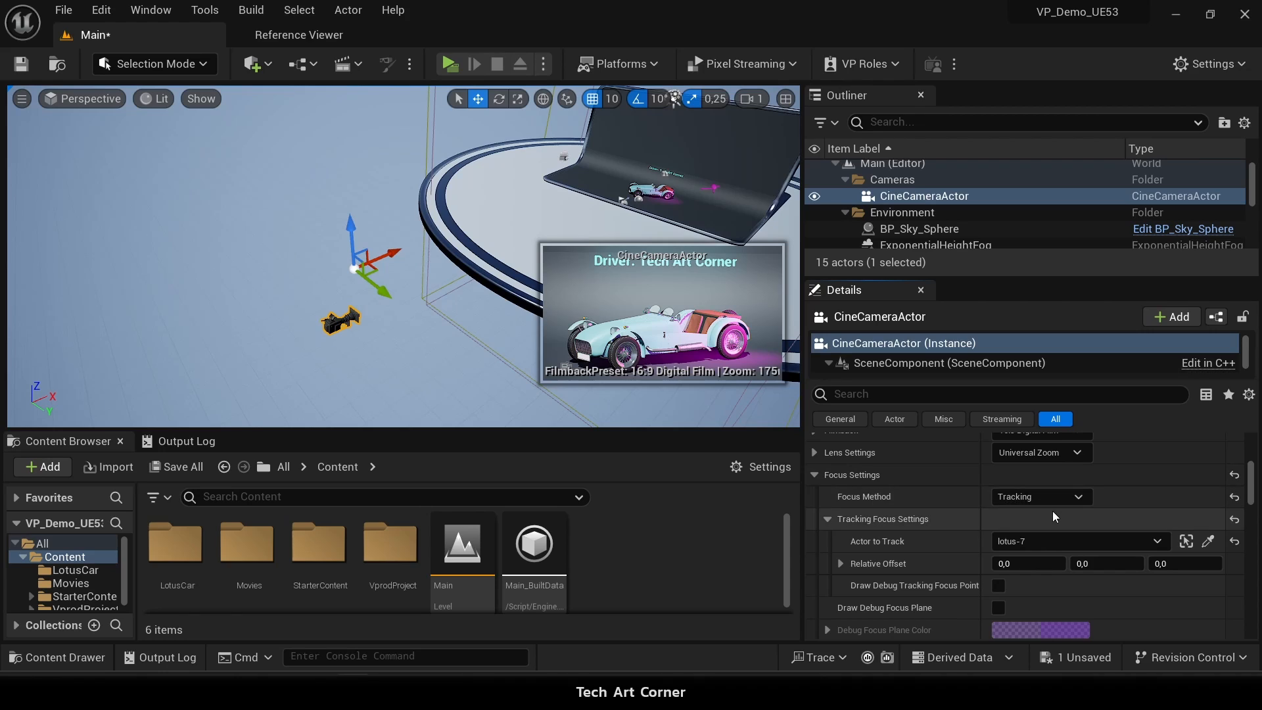
left_click(1066, 501)
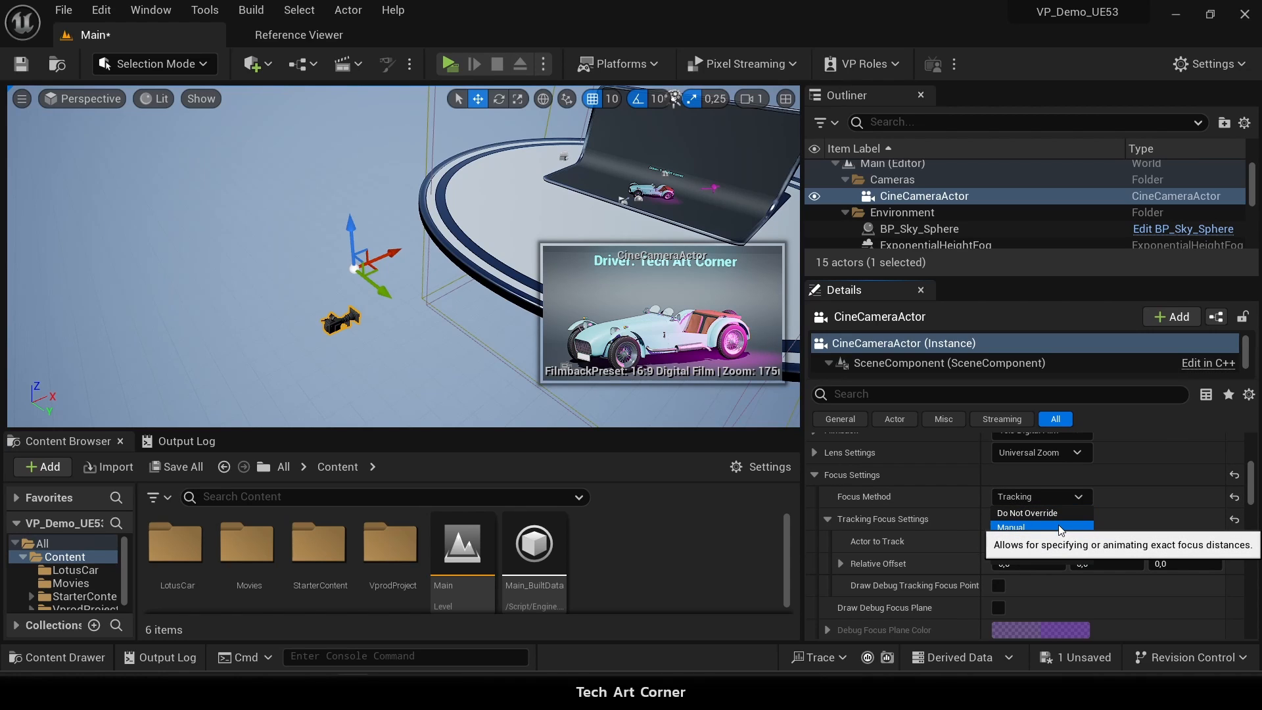
left_click(904, 492)
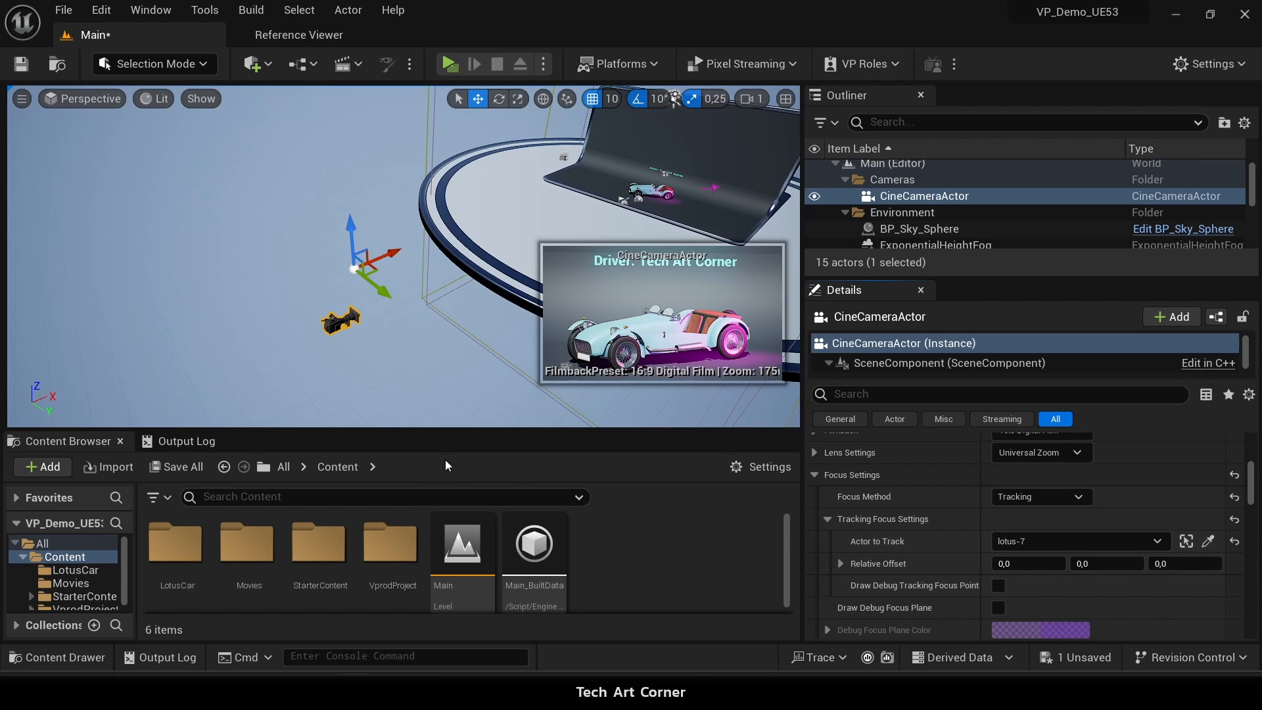
Create a Remote Control Preset in the Content folder, open it, and enlarge its editing area.
right_click(632, 541)
scroll(693, 552, "down", 3)
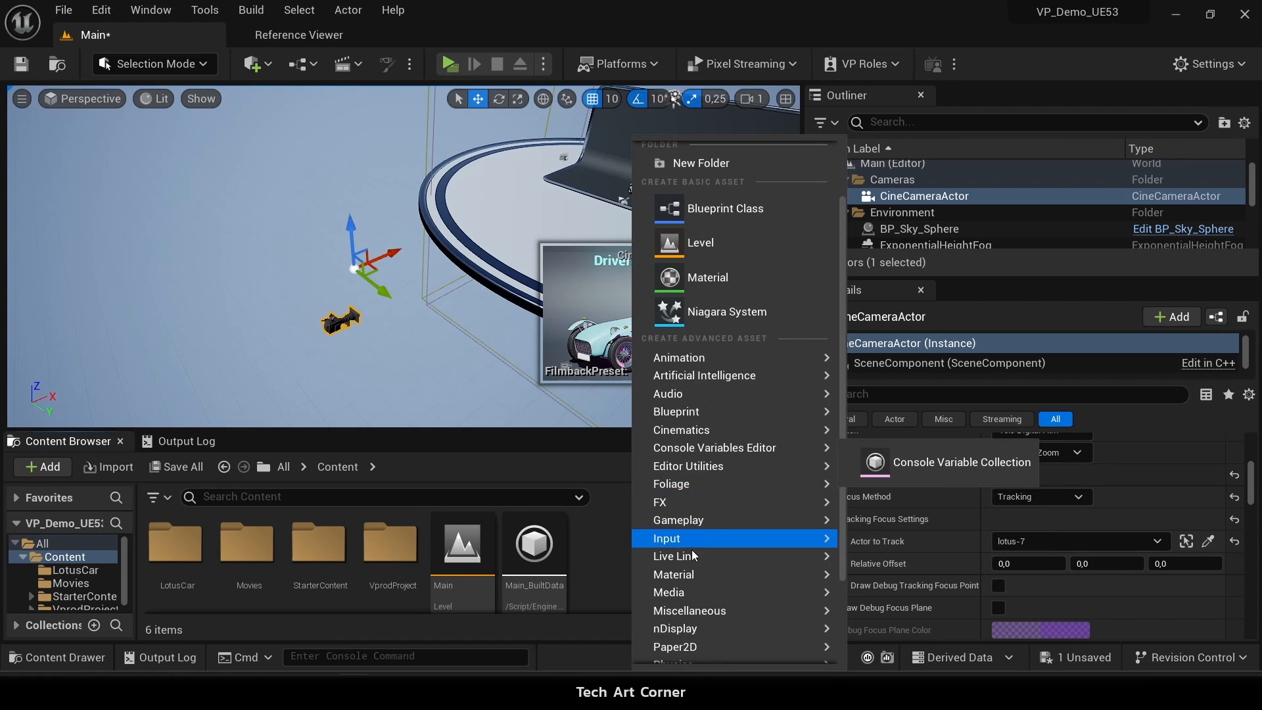
scroll(694, 566, "down", 2)
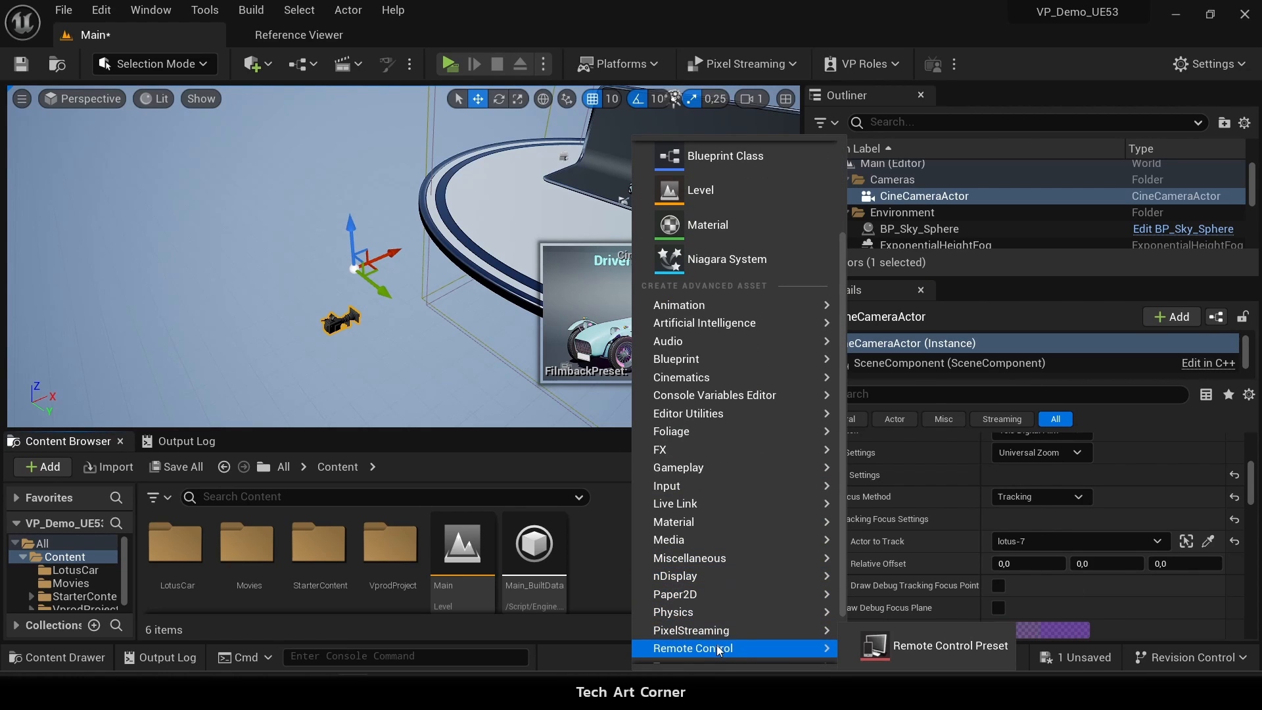
left_click(905, 651)
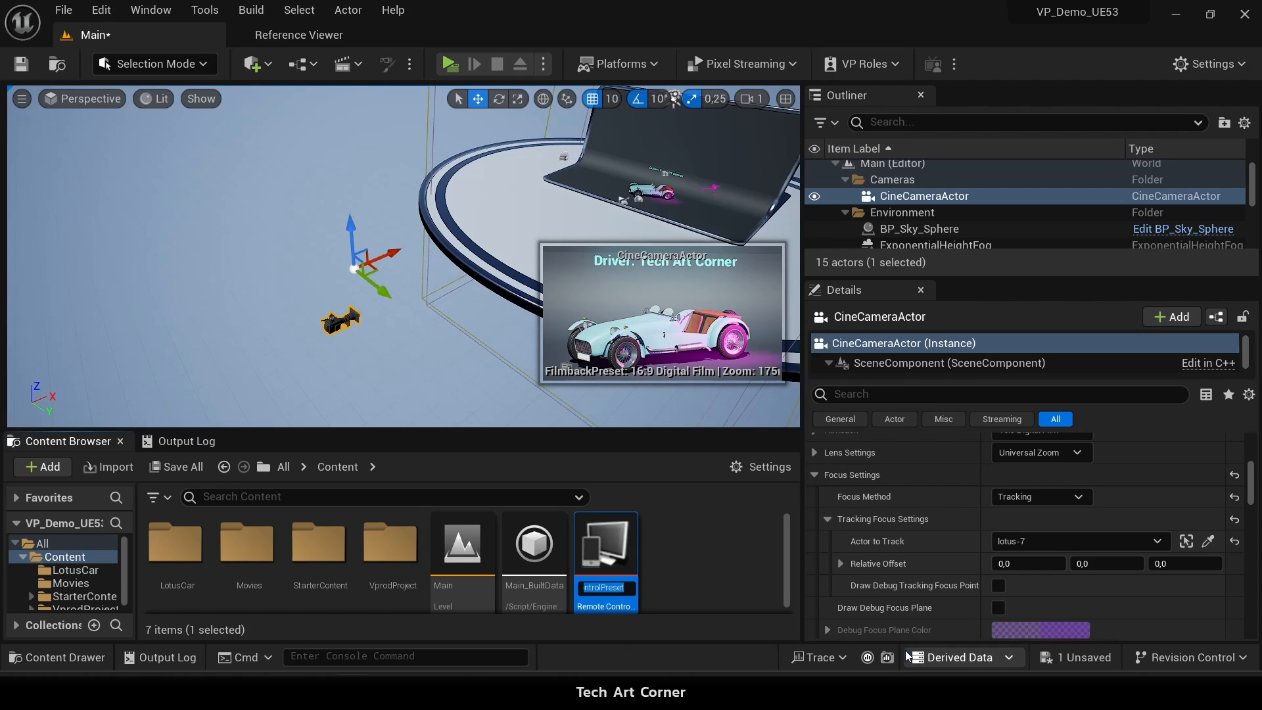
double_click(603, 563)
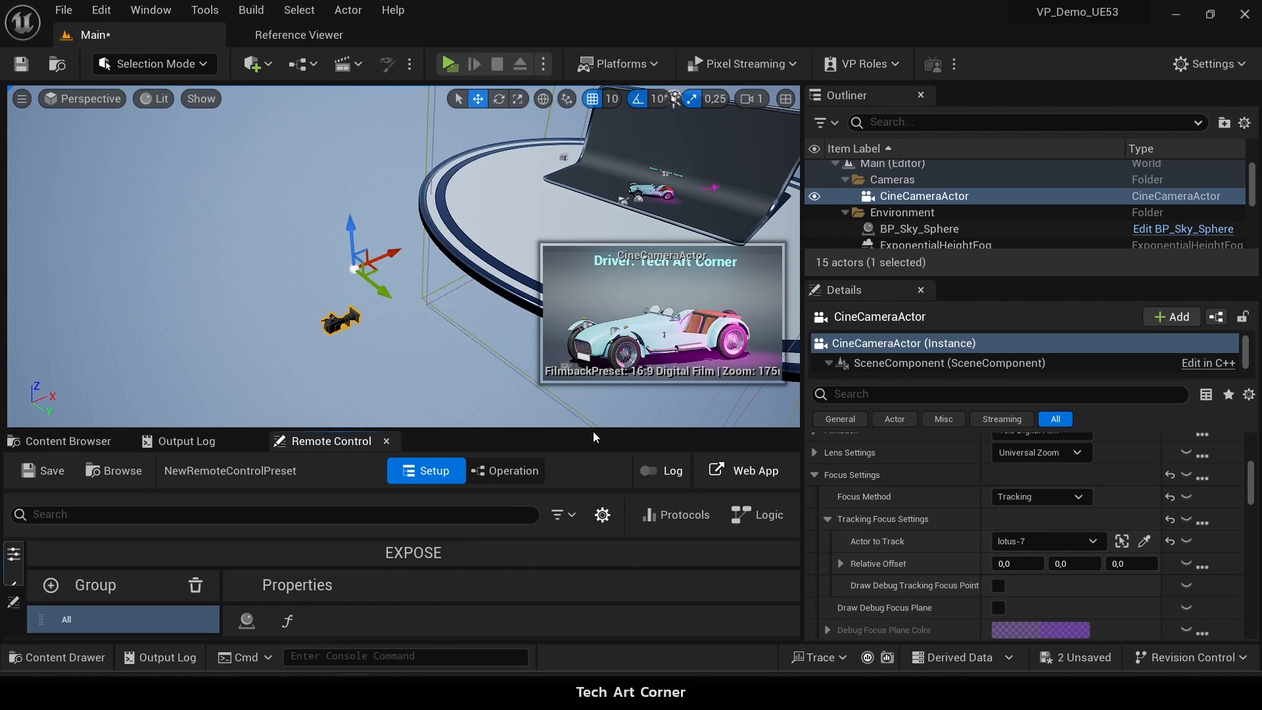
left_click_drag(590, 426, 315, 249)
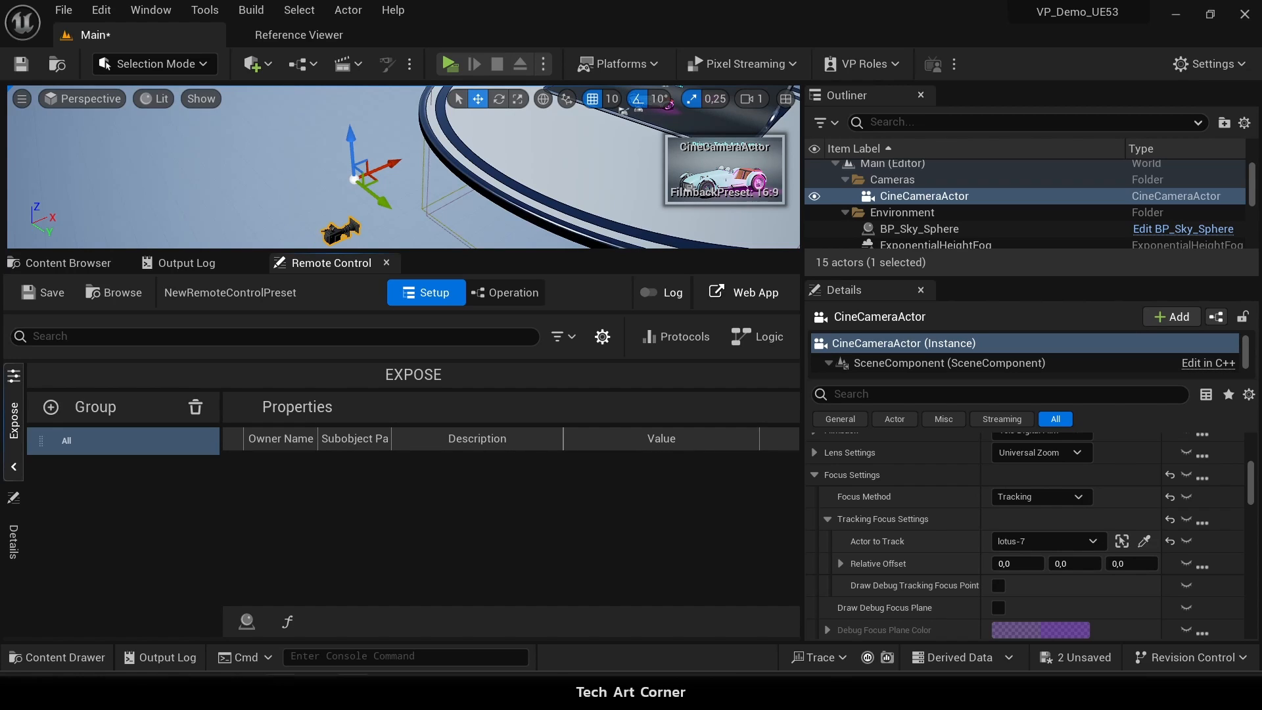
Expose the camera's Location property in the preset, and also expose its Z component separately.
scroll(972, 516, "up", 6)
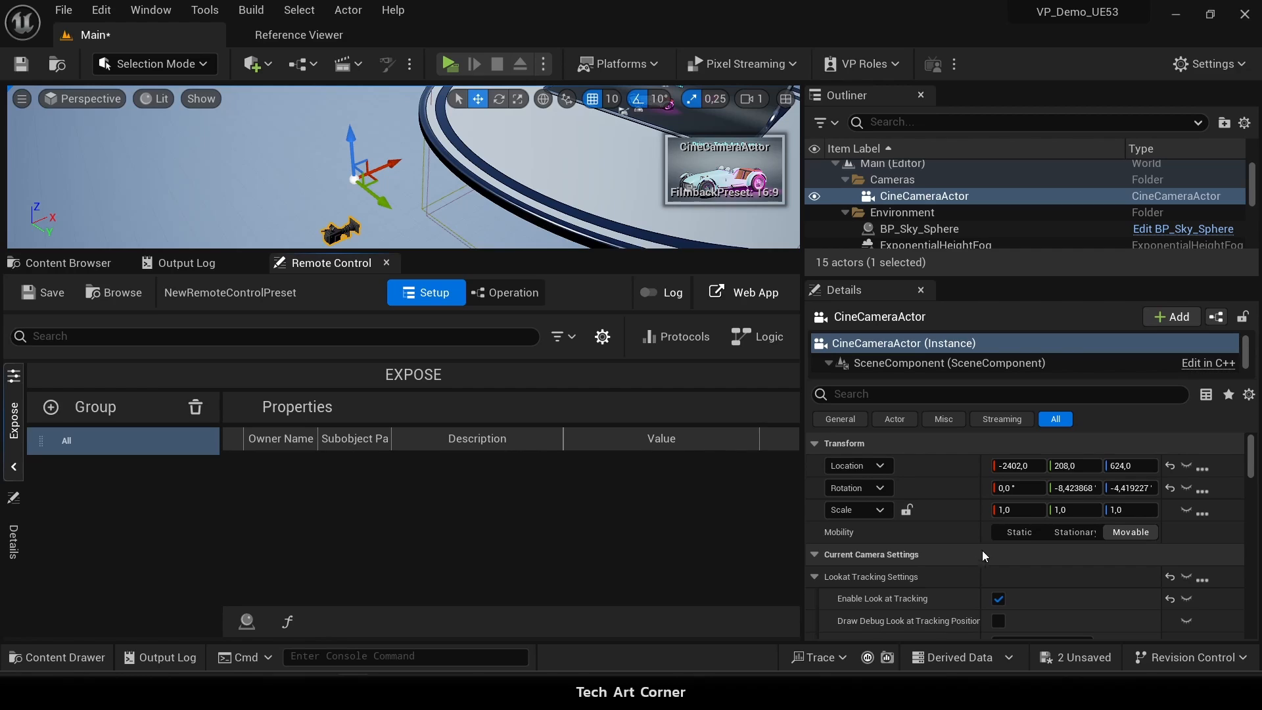
left_click(1190, 467)
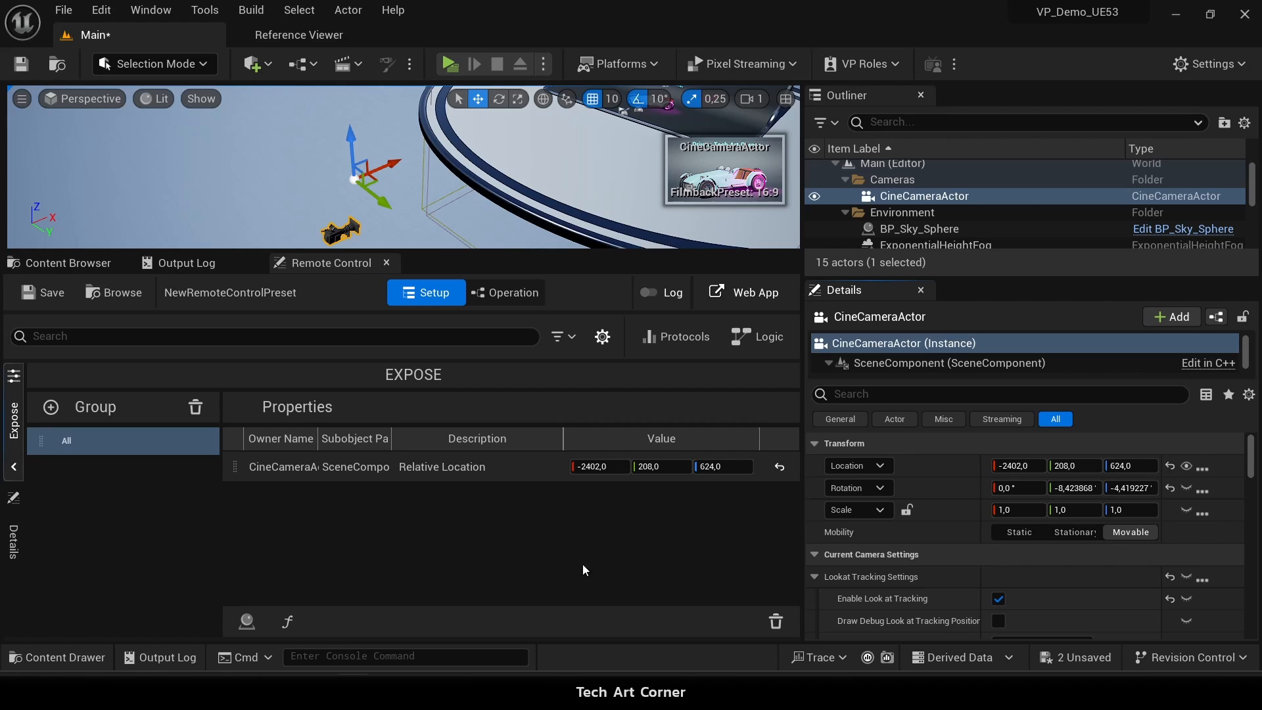
left_click(1206, 460)
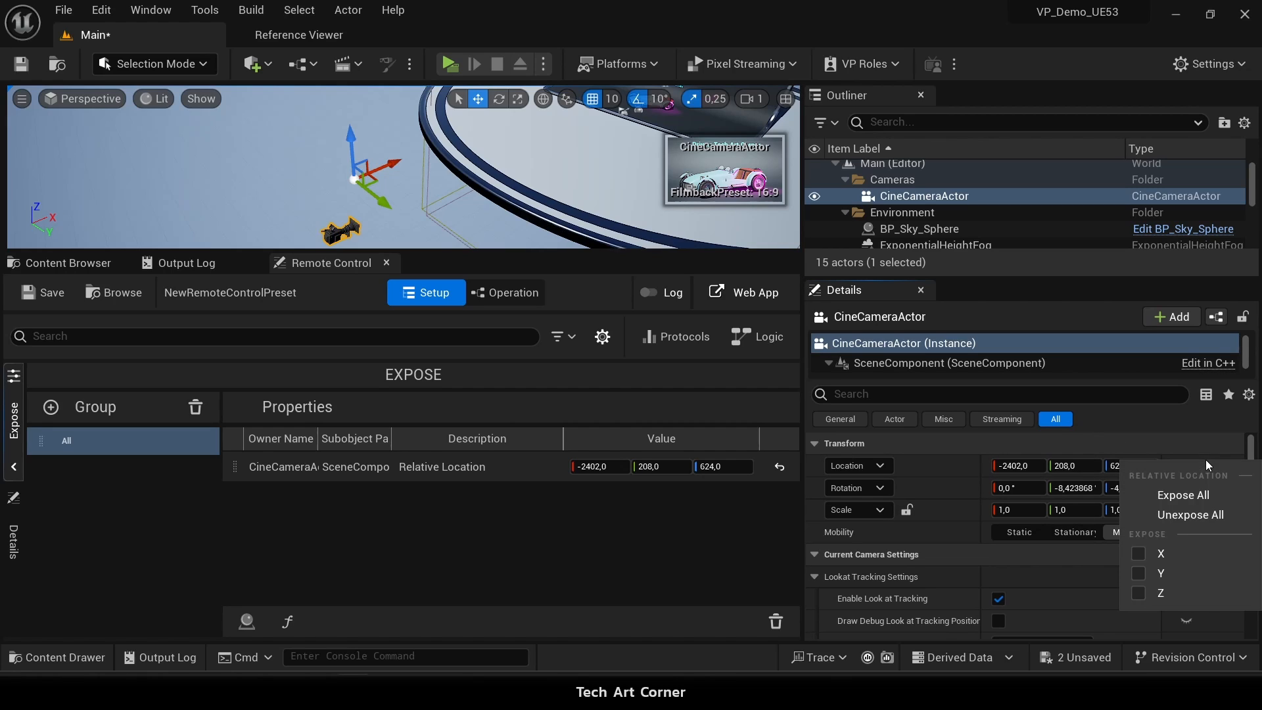
left_click(1198, 594)
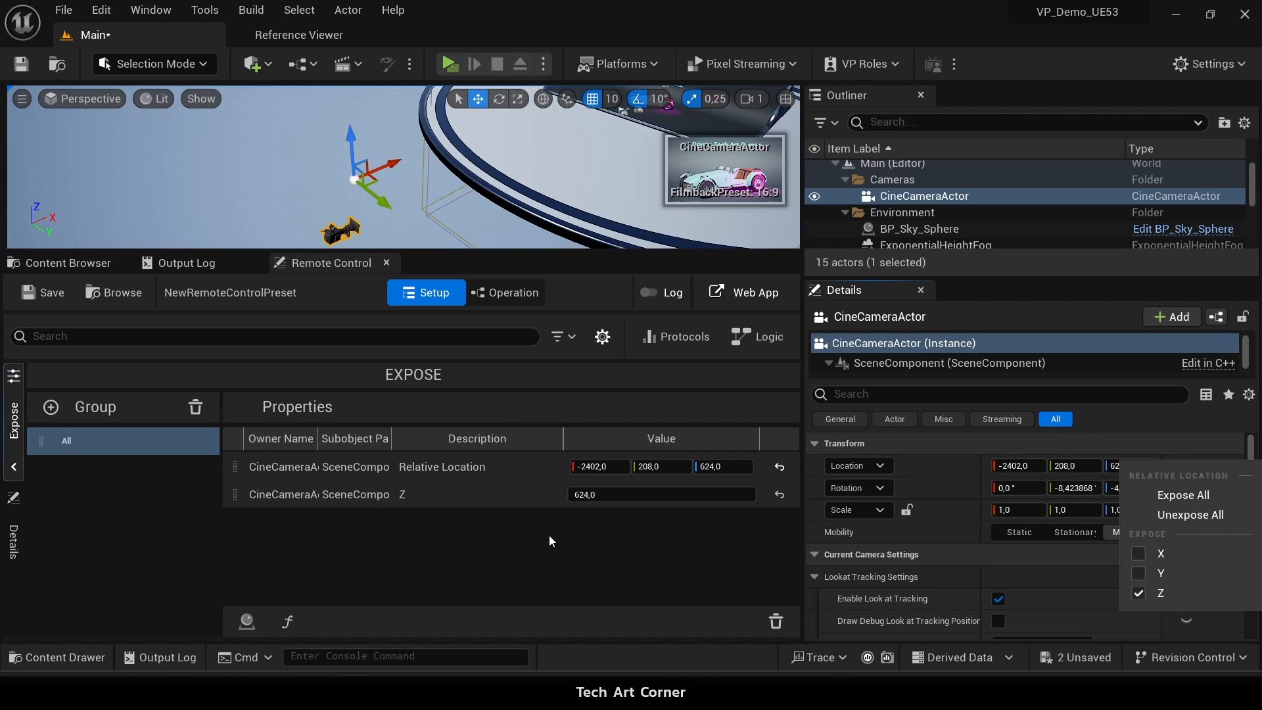
Set the camera's exposed Z property in the preset to about 665.72.
left_click(462, 480)
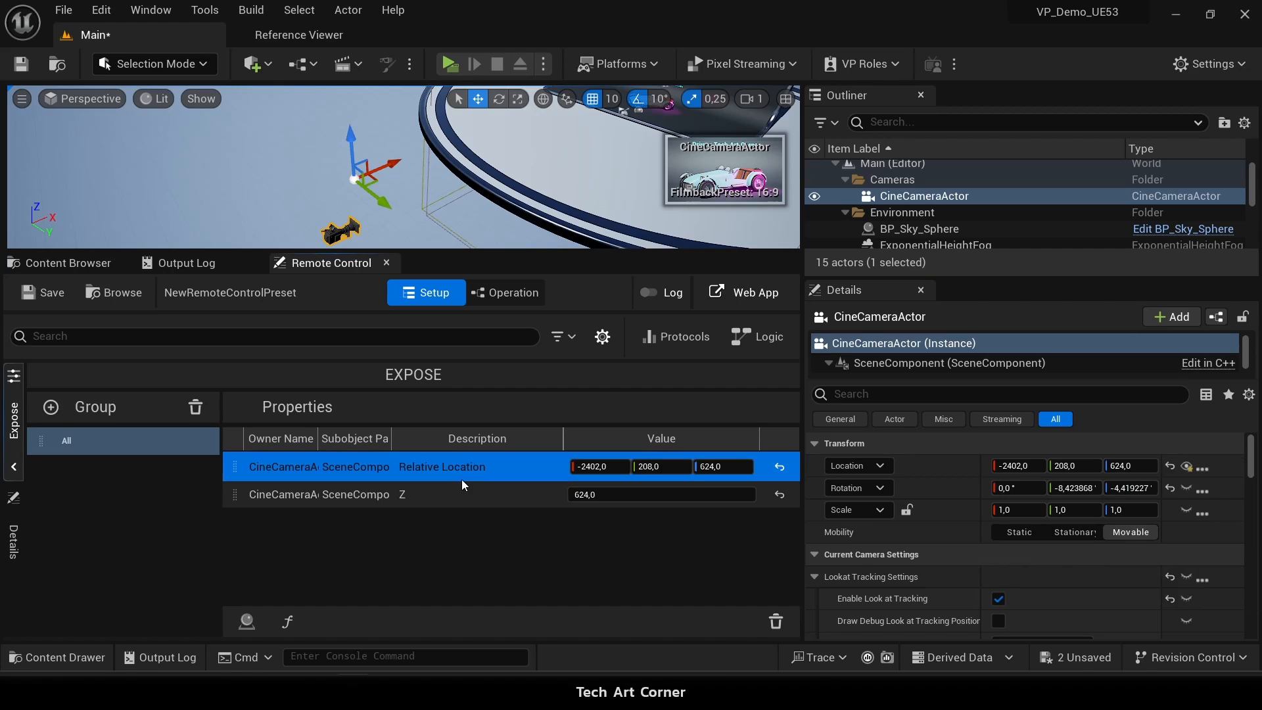
left_click(491, 495)
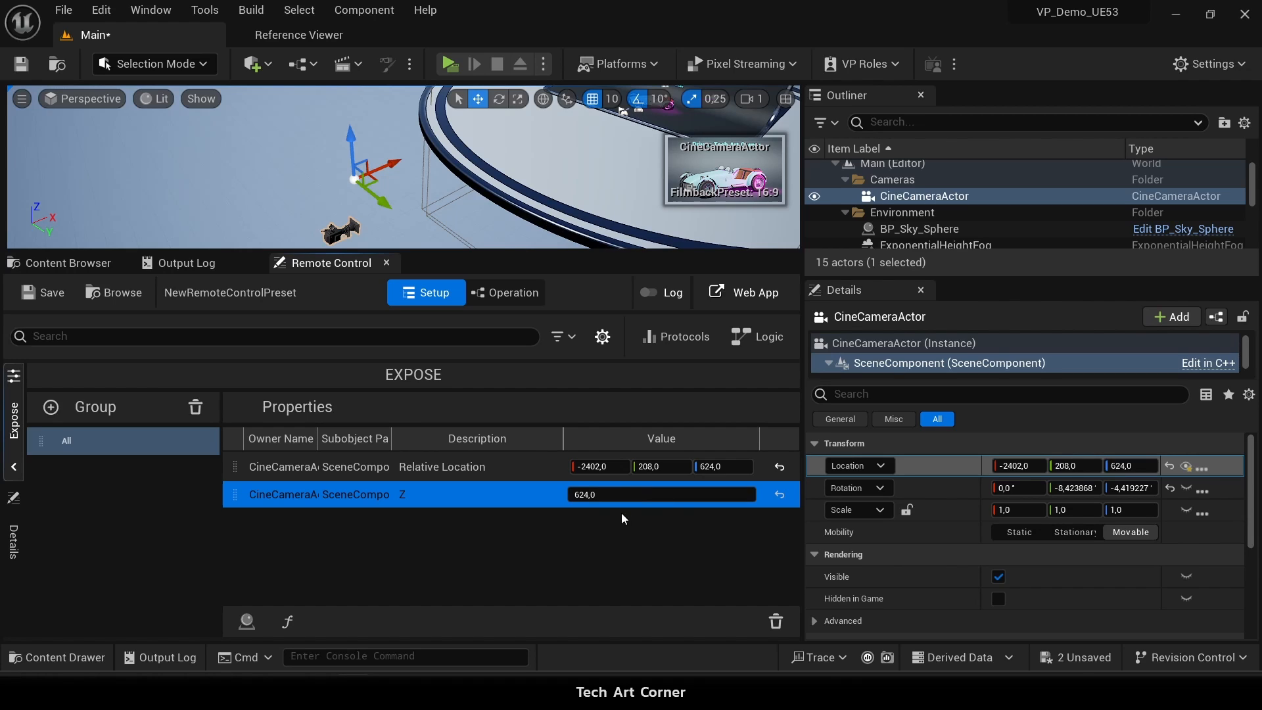
mouse_move(592, 493)
left_mouse_down()
mouse_move(648, 494)
mouse_move(596, 495)
left_mouse_up()
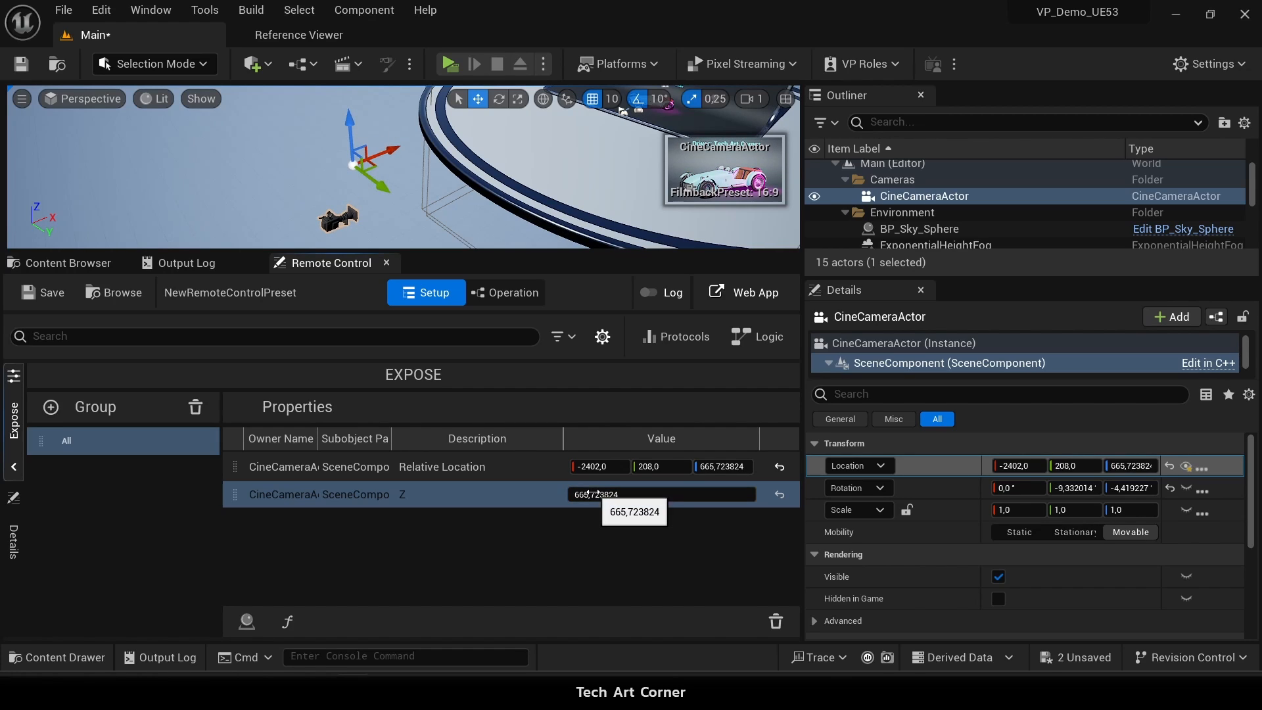
Look through the environment actors, including ExponentialHeightFog, and return the selection to CineCameraActor.
left_click(994, 231)
left_click(950, 197)
left_click(928, 230)
left_click(940, 245)
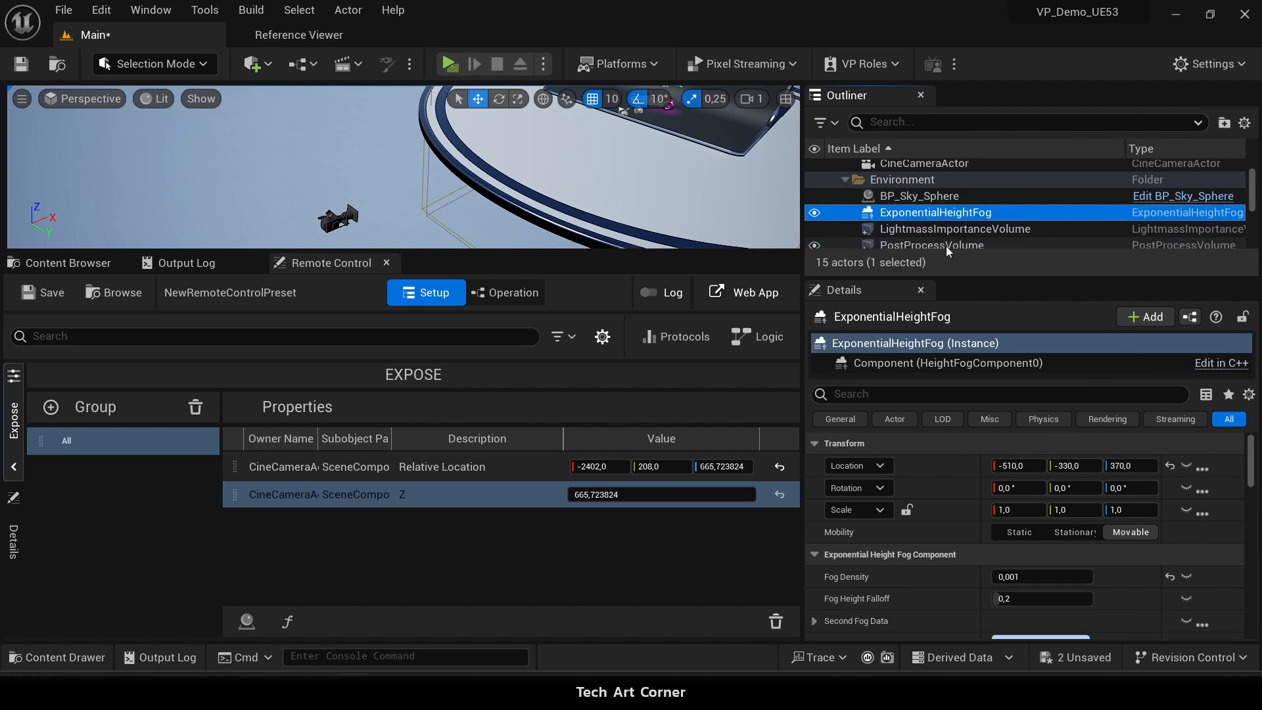
scroll(947, 217, "up", 2)
left_click(956, 199)
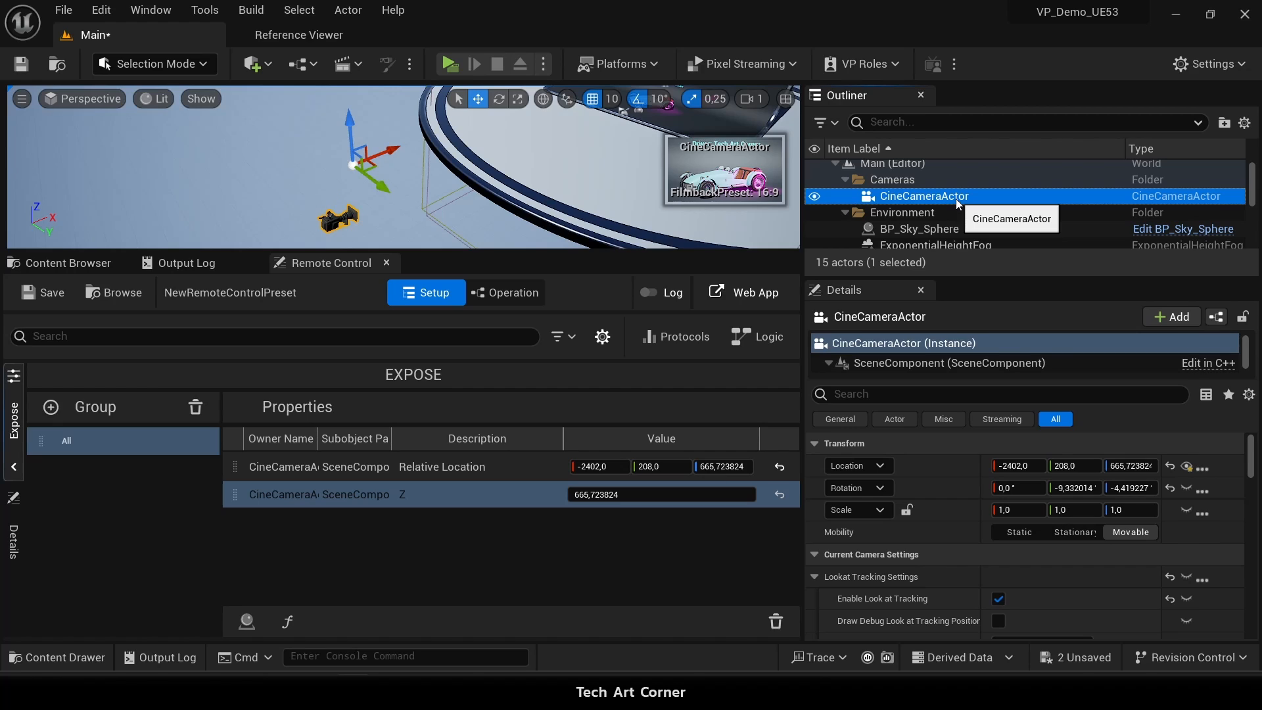
Delete the separately exposed Z property from the preset and select the Relative Location entry.
left_click(368, 468)
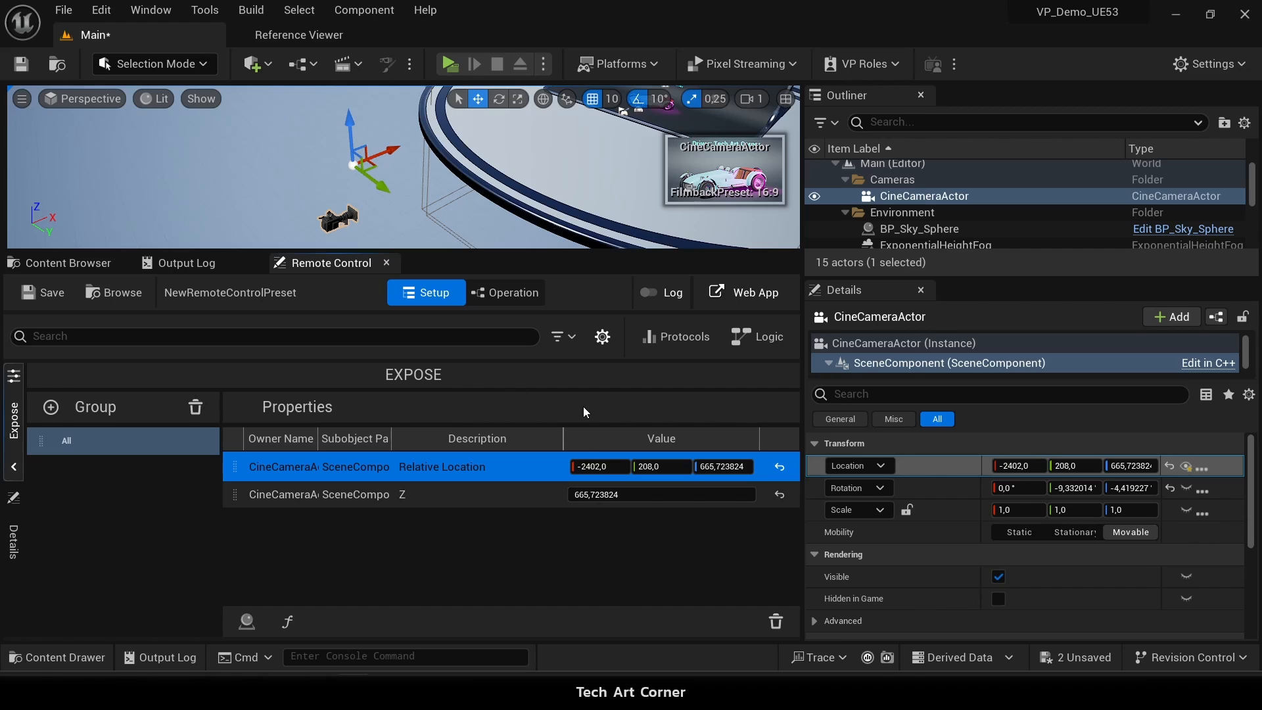
left_click(403, 499)
right_click(428, 495)
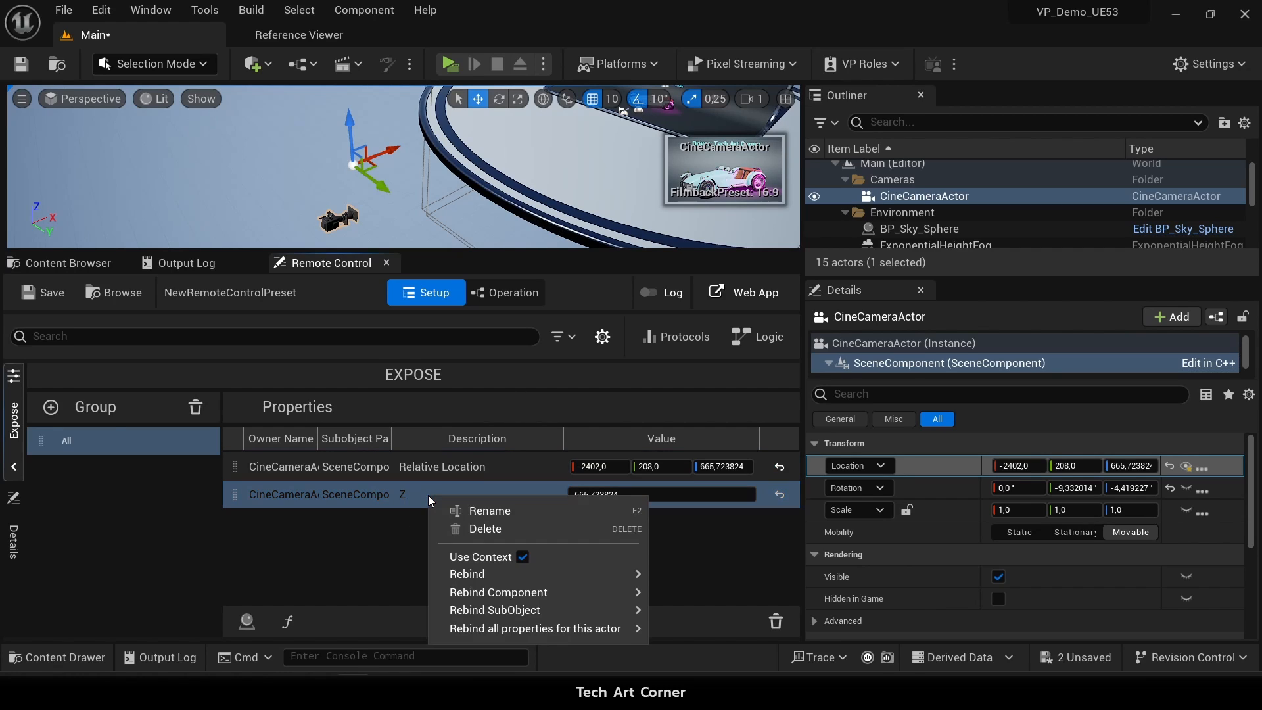
left_click(464, 528)
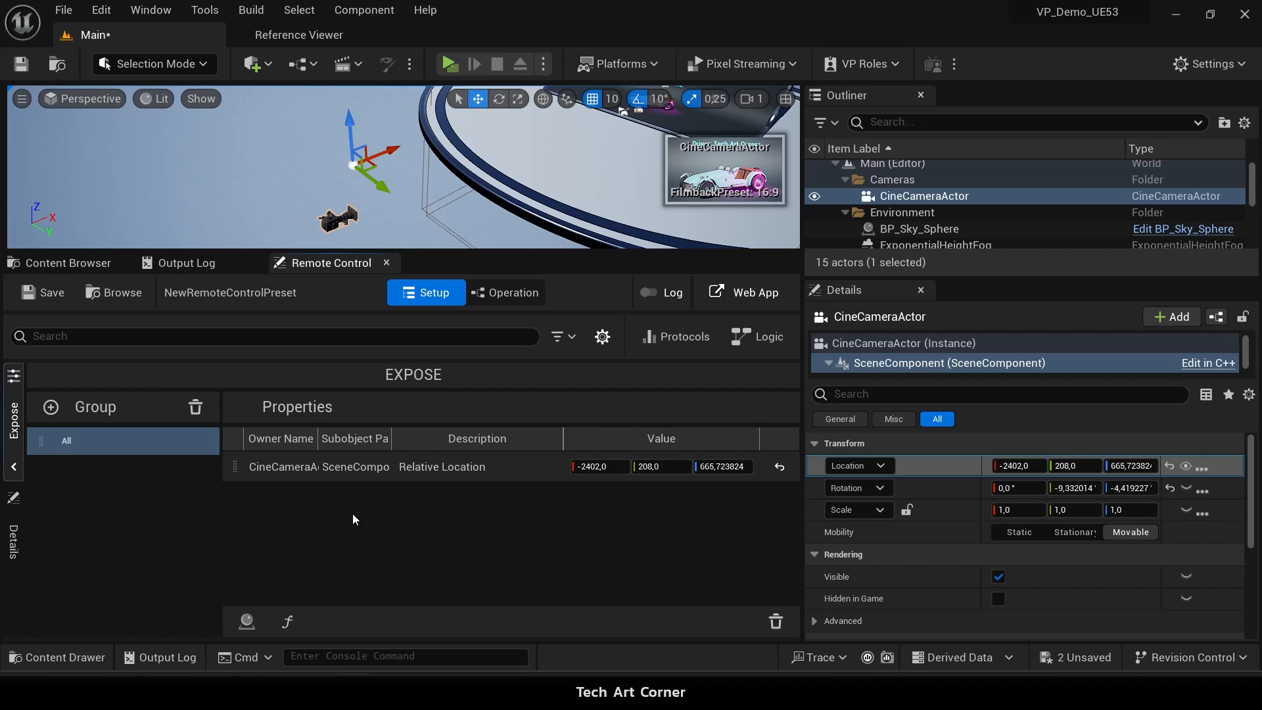
left_click(345, 471)
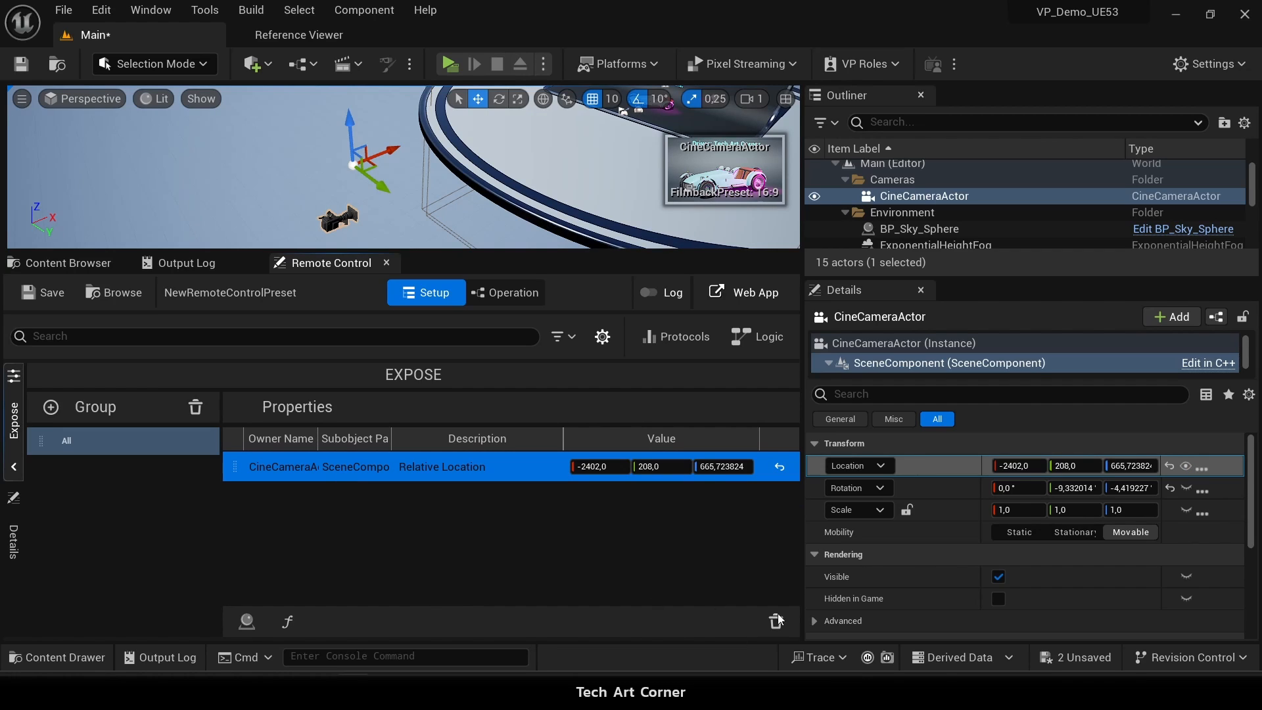
Filter the camera's CameraComponent properties by "focal" and expose Current Focal Length in the preset.
left_click(963, 395)
type("focal")
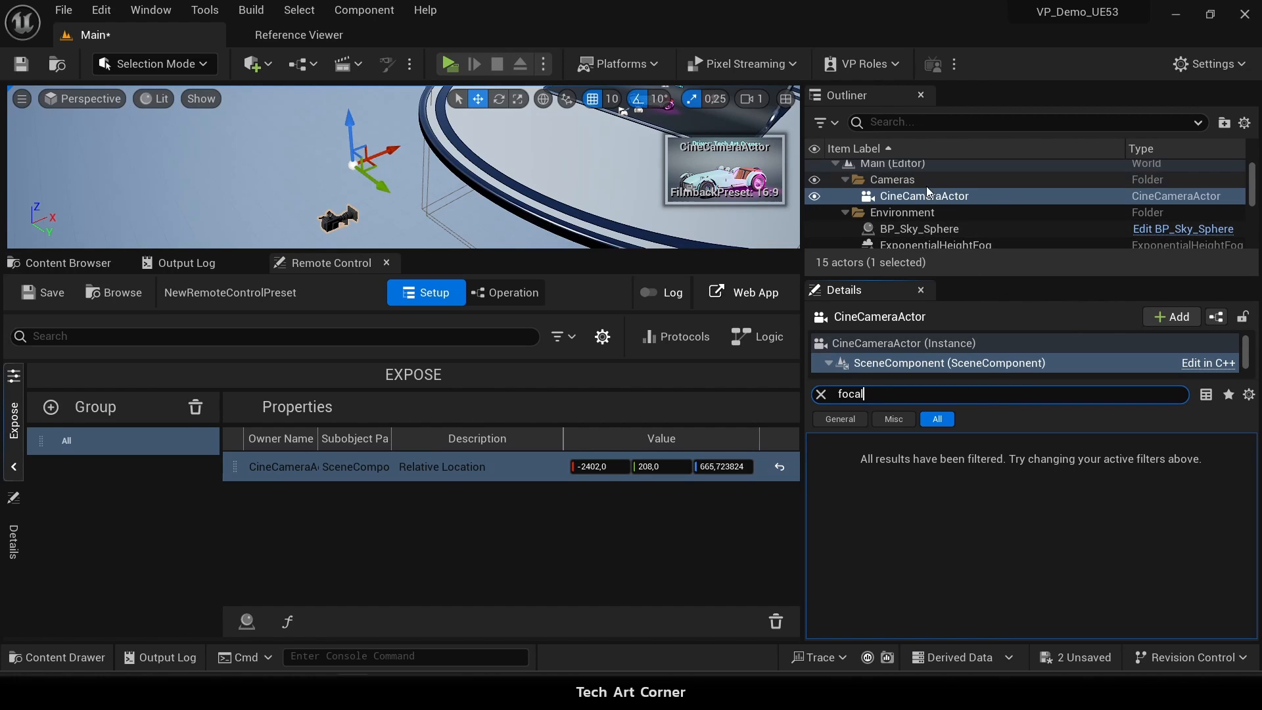
scroll(940, 365, "down", 1)
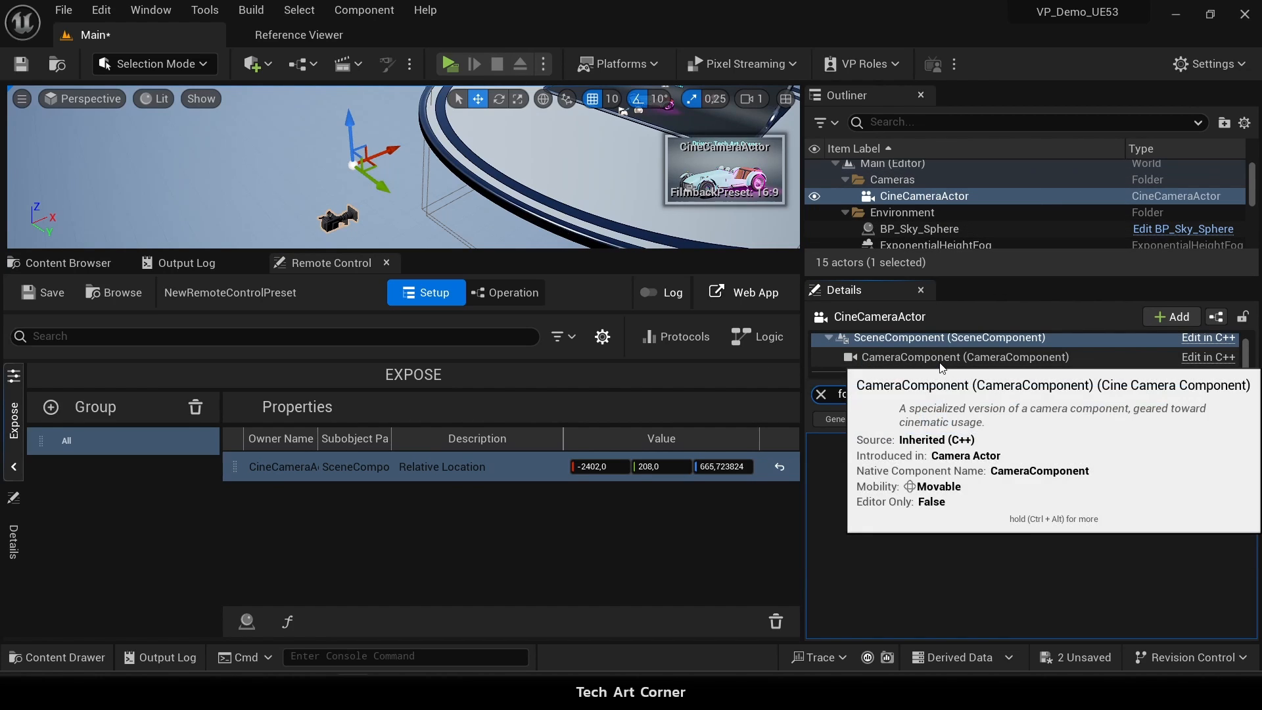
left_click(875, 360)
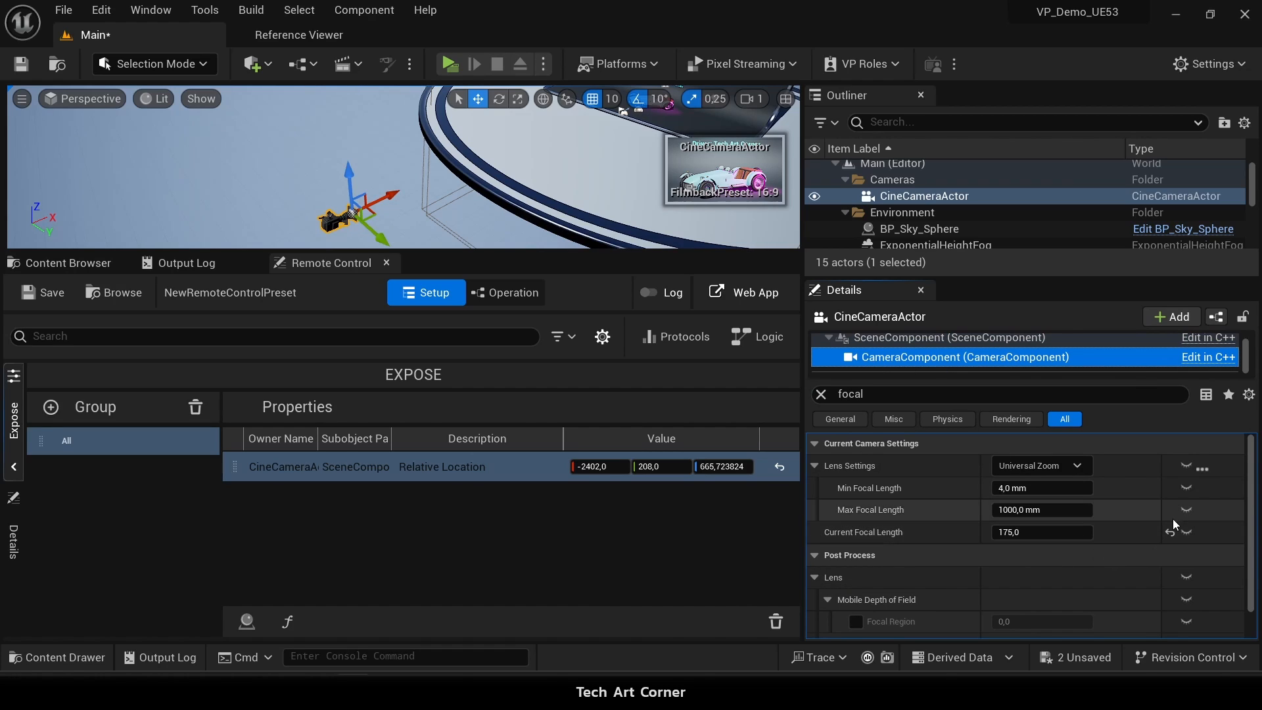
left_click(1188, 533)
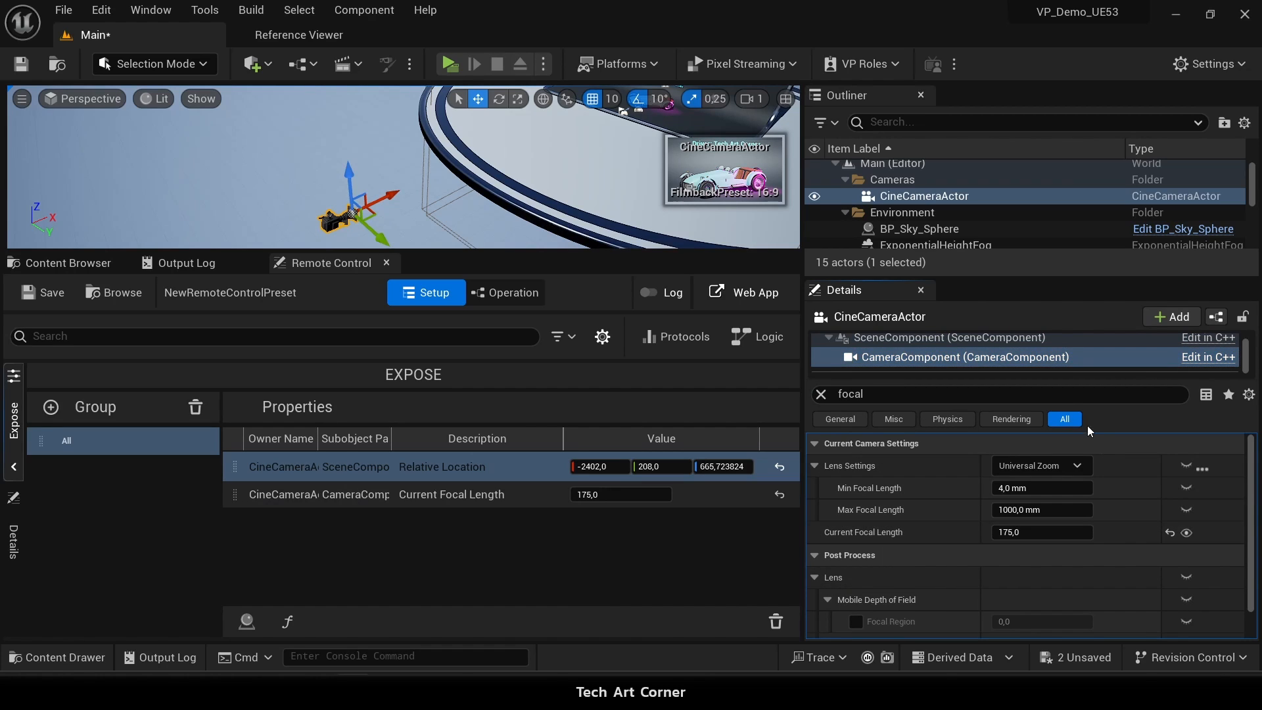
Filter the CameraComponent properties by "aper" and expose Current Aperture in the preset.
left_click(1084, 394)
type("aper")
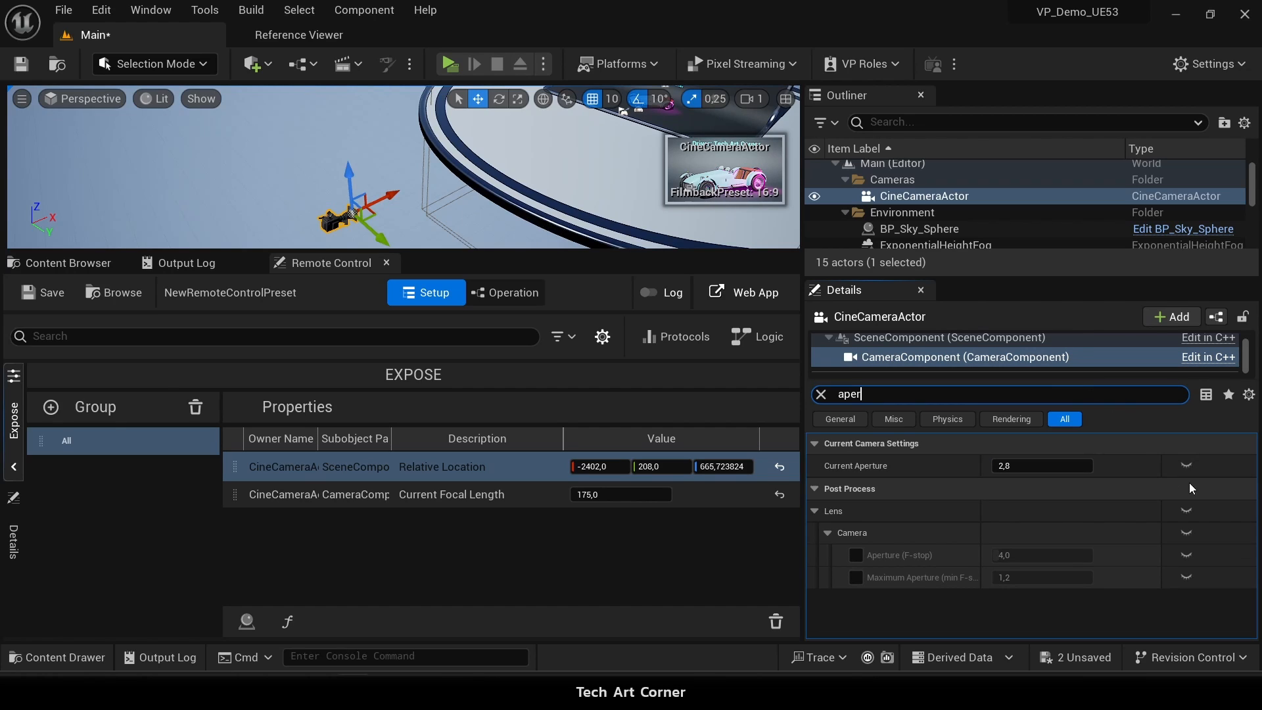
left_click(1187, 465)
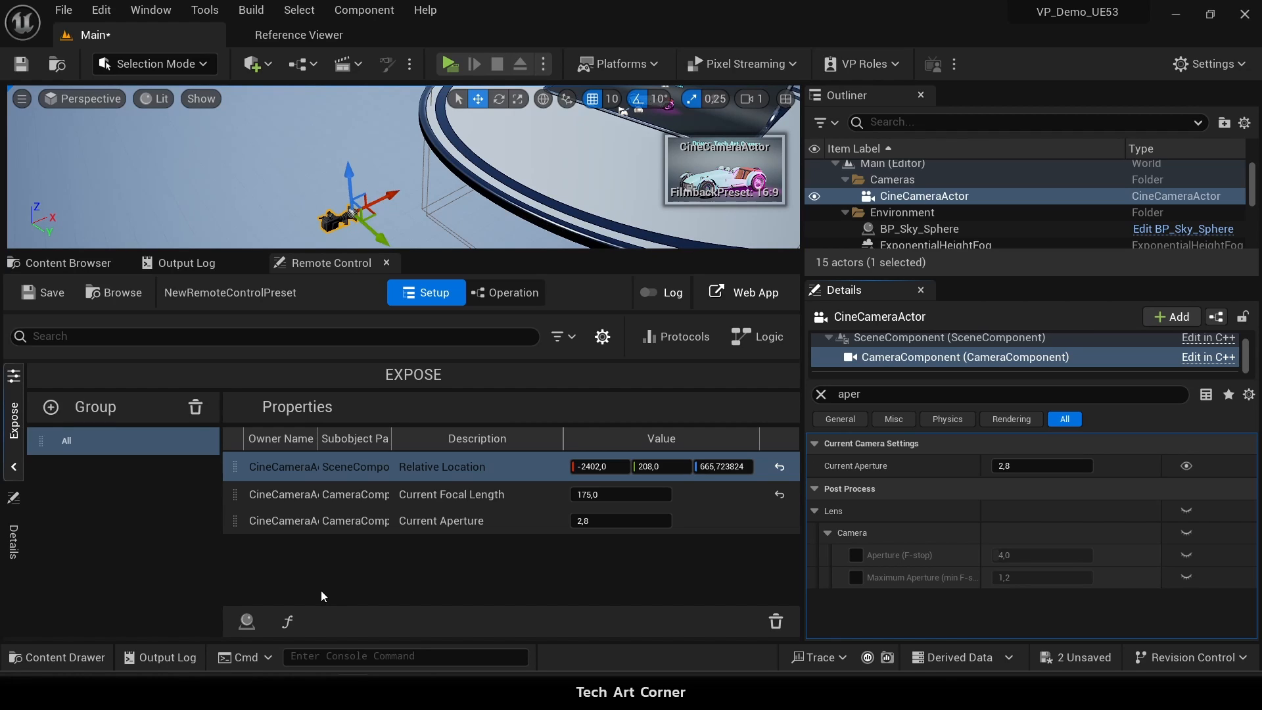
Create a property group named Camera in the remote control preset.
left_click(51, 407)
type("camera")
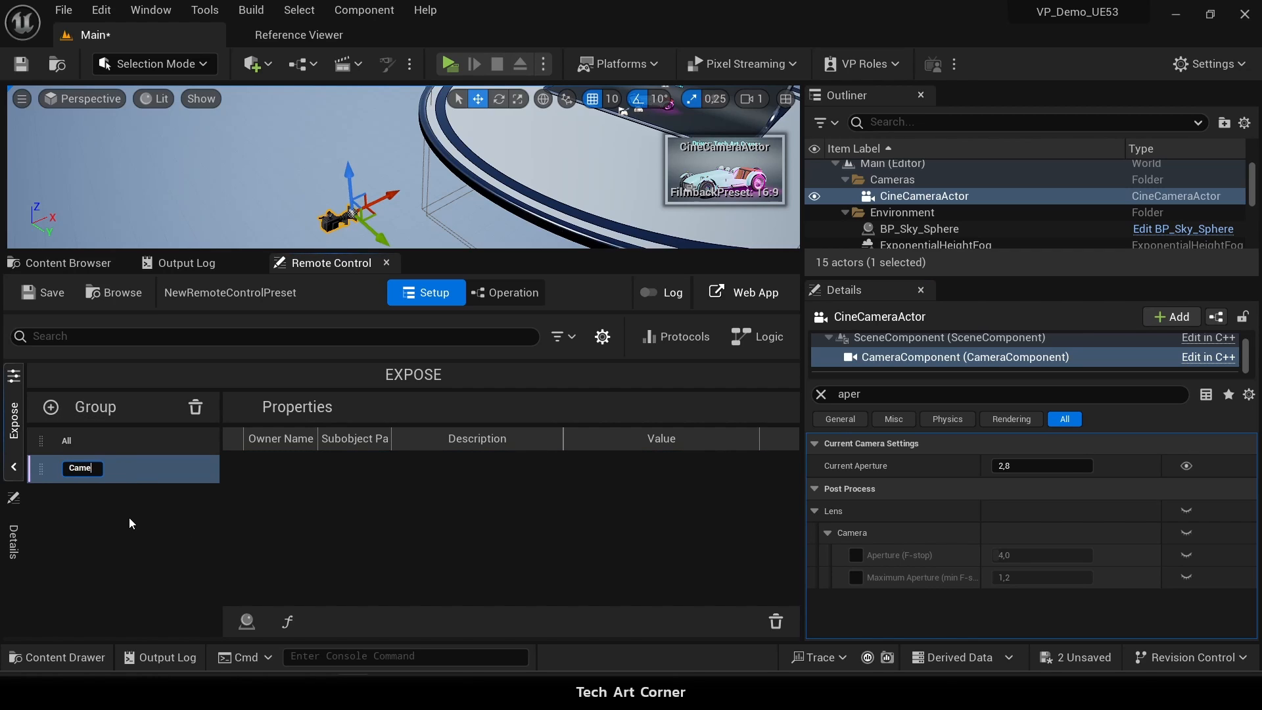
key("Return")
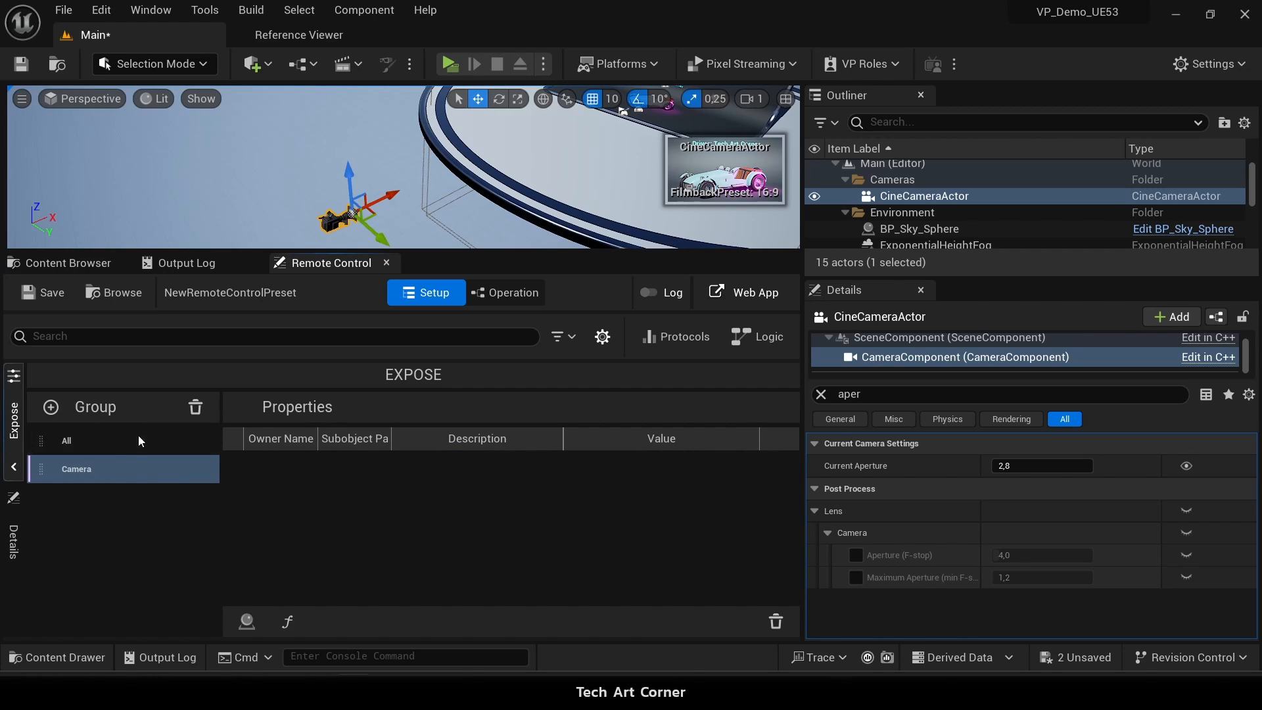
Move the exposed Relative Location, Current Focal Length and Current Aperture properties from All into the Camera group.
left_click(103, 452)
left_click_drag(234, 466, 129, 456)
left_click_drag(239, 495, 126, 476)
left_click(231, 523)
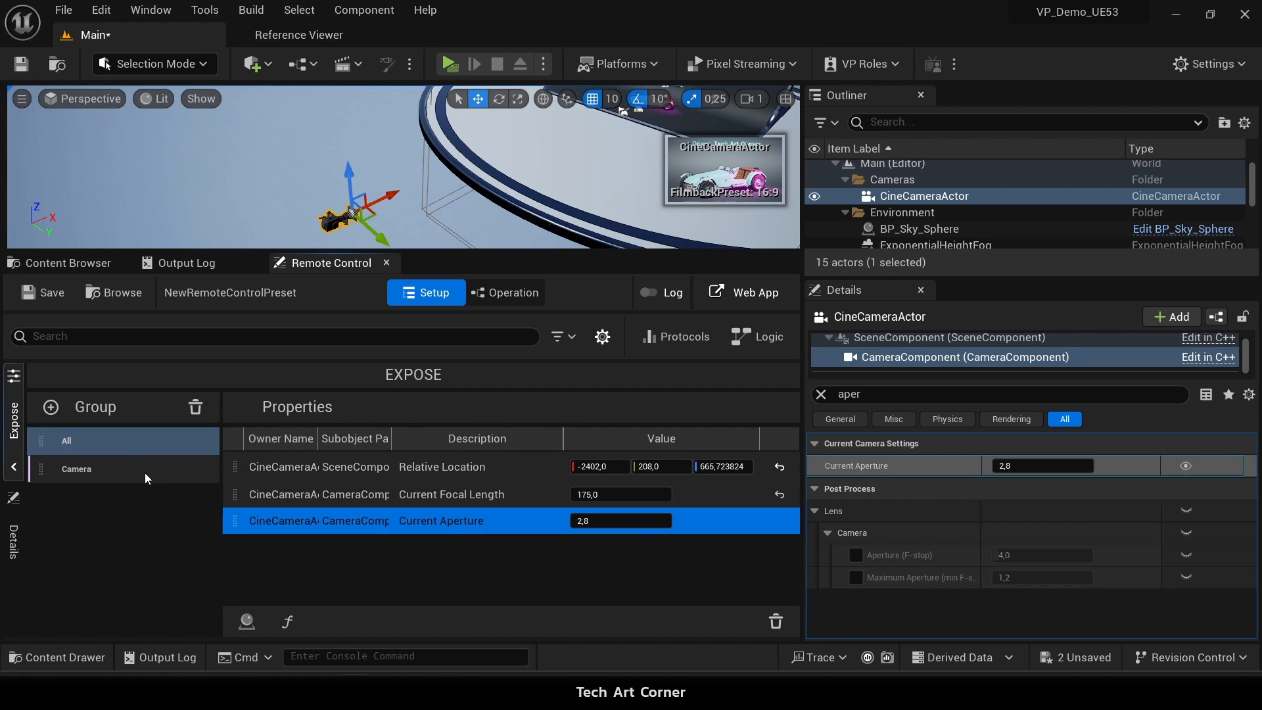
left_click_drag(236, 518, 129, 475)
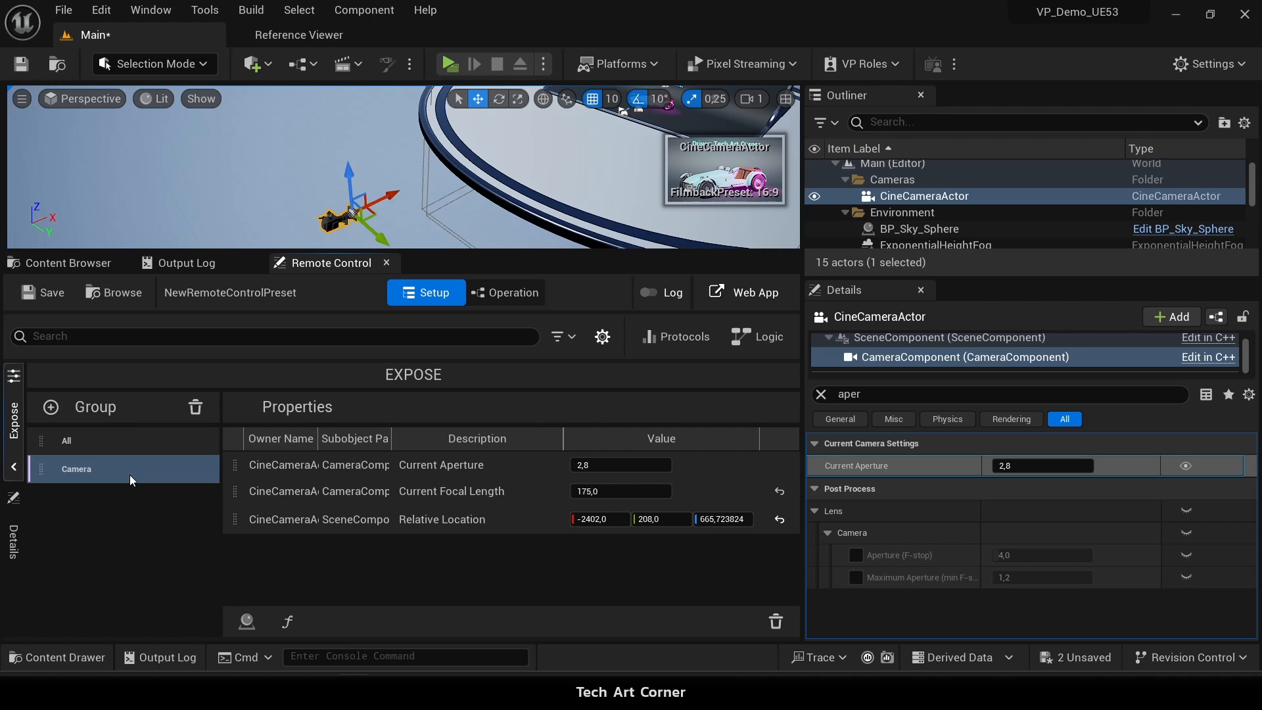
Search all exposed properties of the preset for "apertu" and clear the search.
left_click(128, 442)
left_click(115, 337)
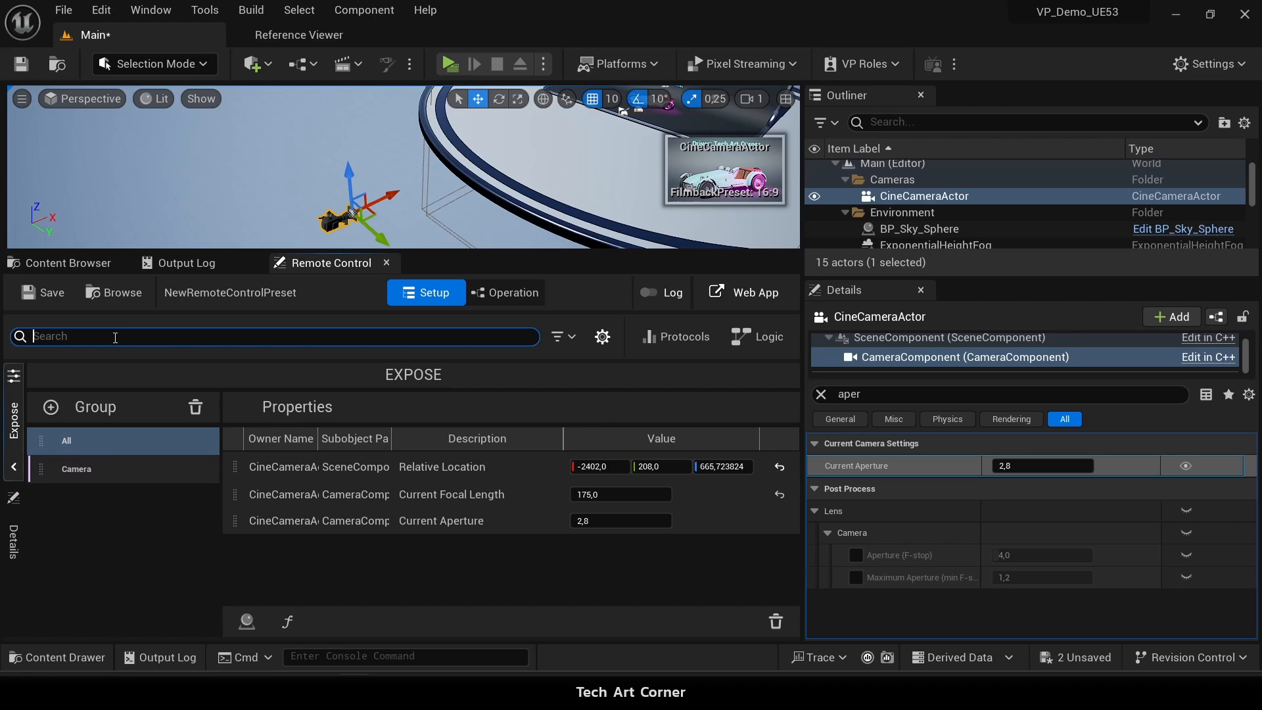
type("apertu")
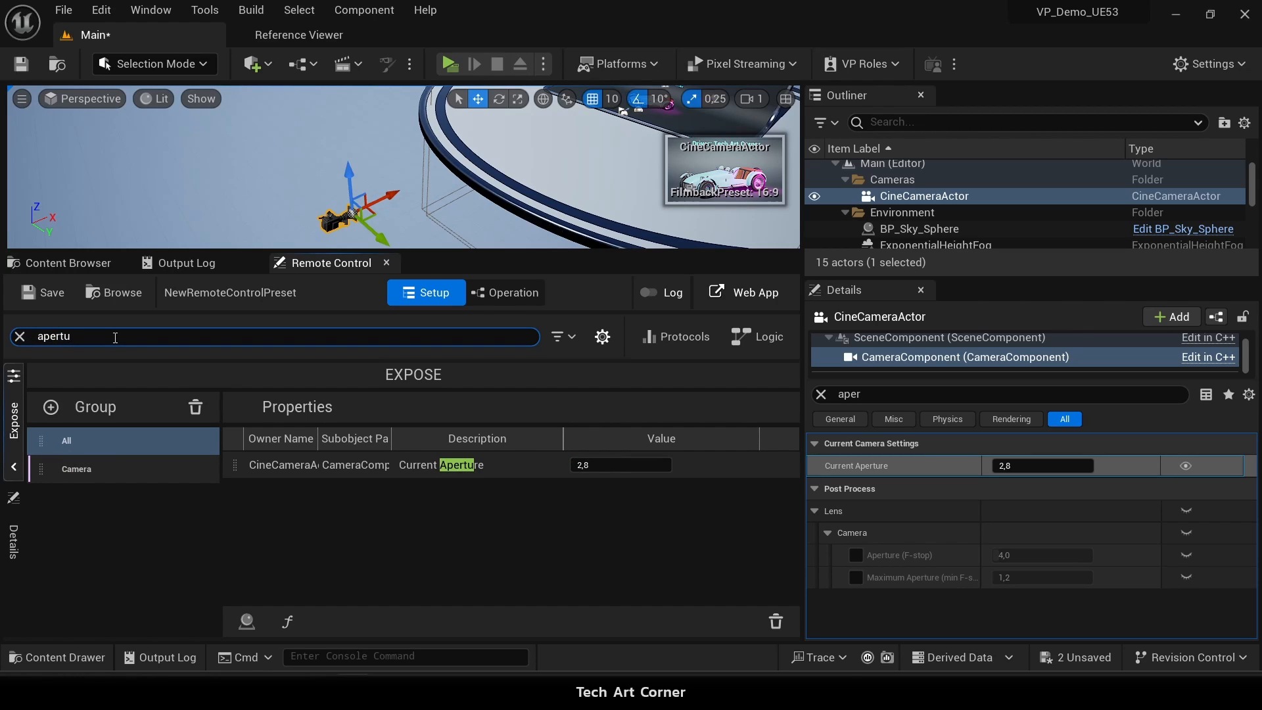
key("ctrl+a")
key("BackSpace")
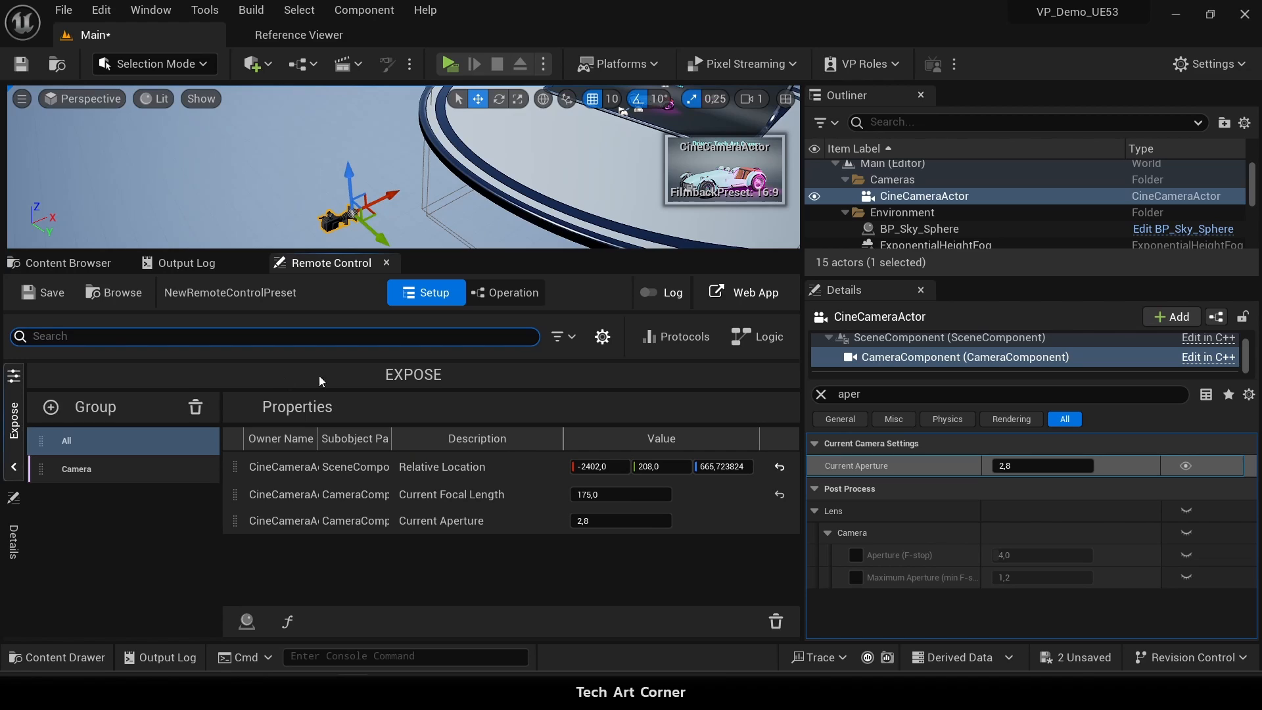
Filter the exposed properties by the Array container type, check the All and Camera groups, and reset the filters.
left_click(571, 337)
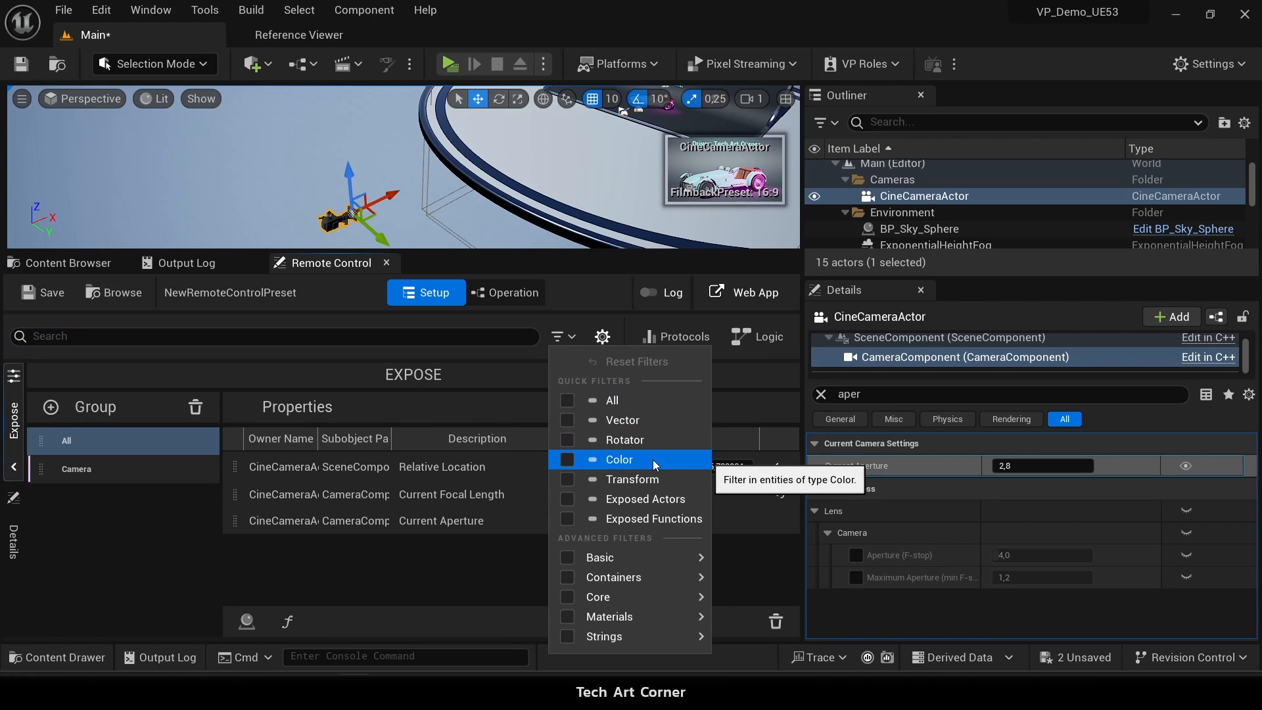
mouse_move(652, 582)
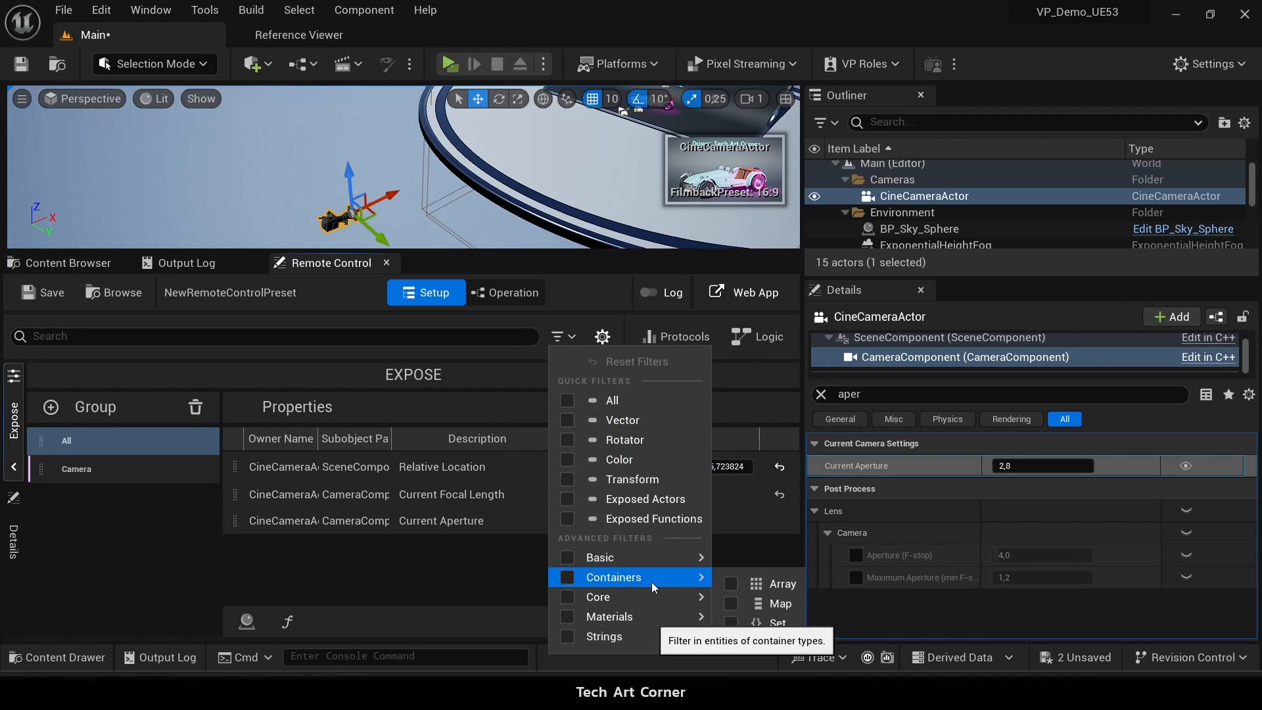
left_click(732, 582)
left_click(360, 570)
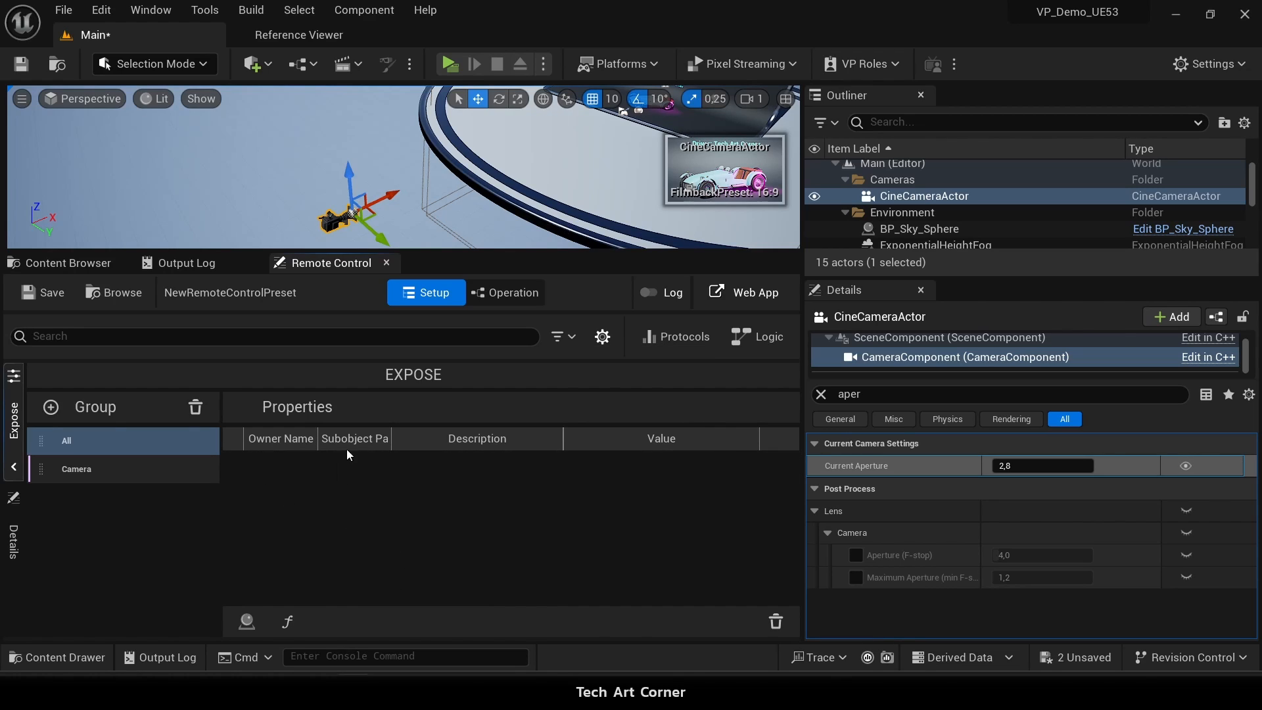
left_click(131, 468)
left_click(127, 439)
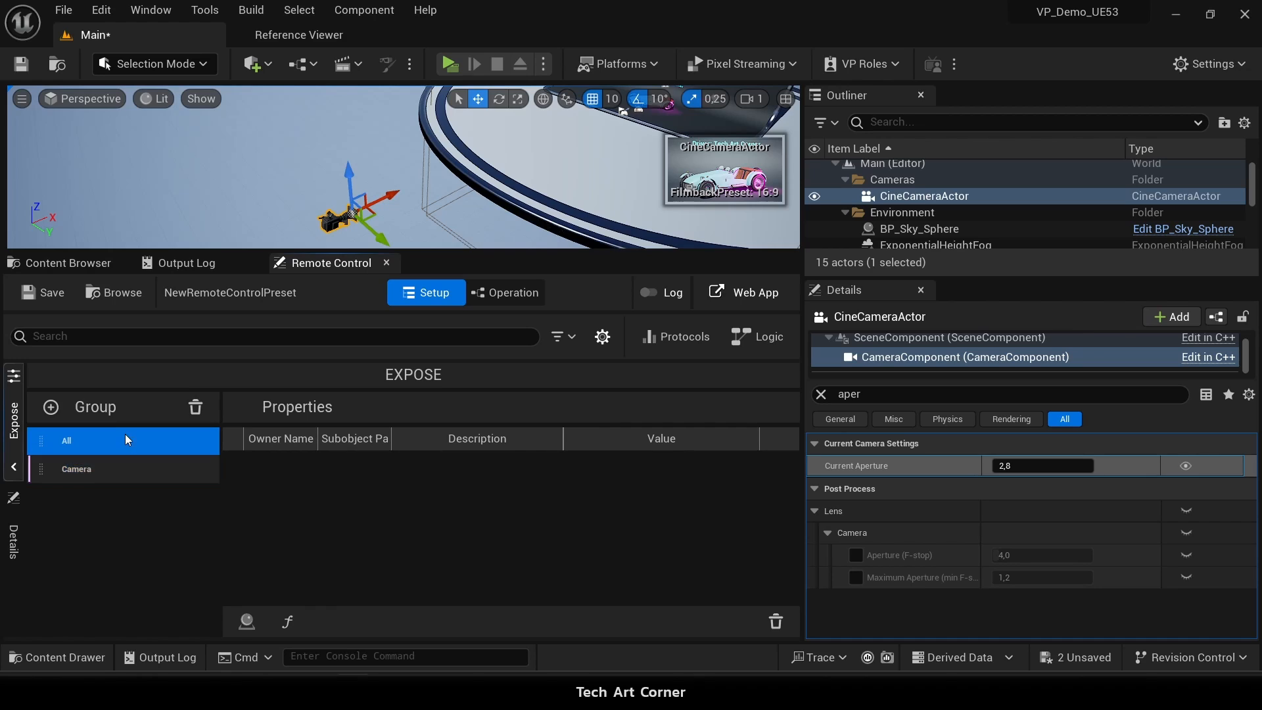
left_click(559, 336)
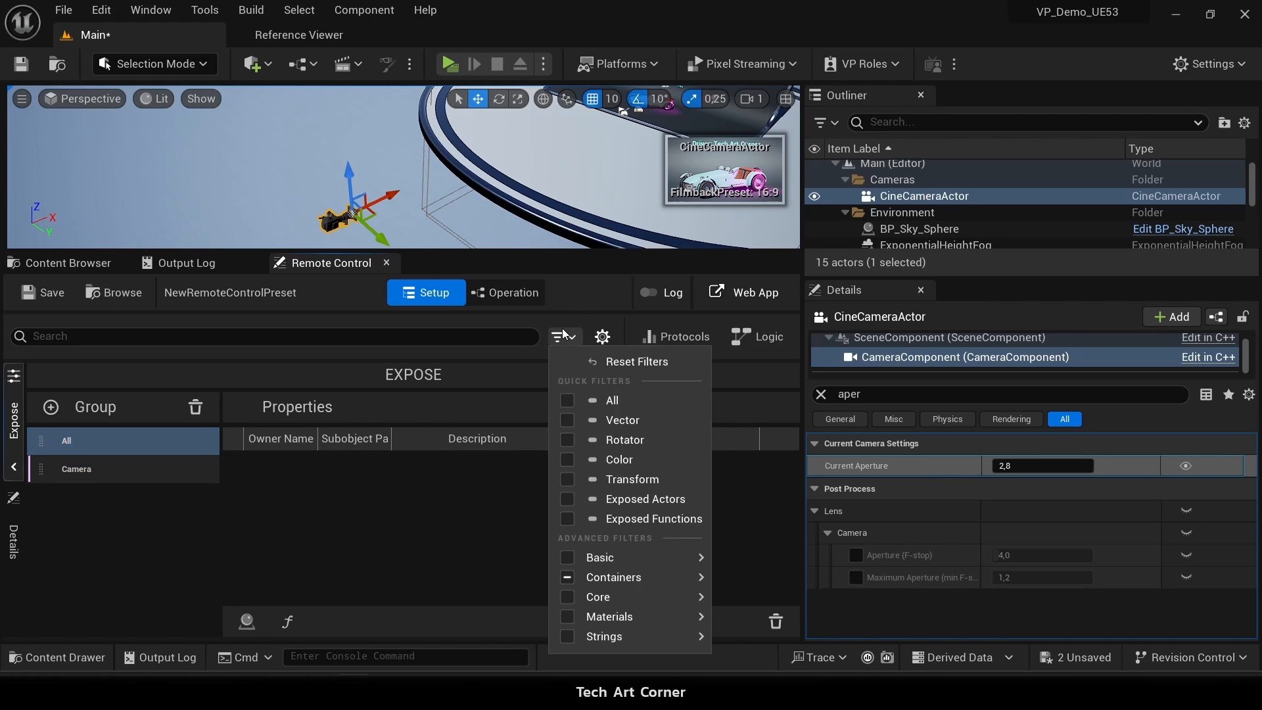
left_click(608, 363)
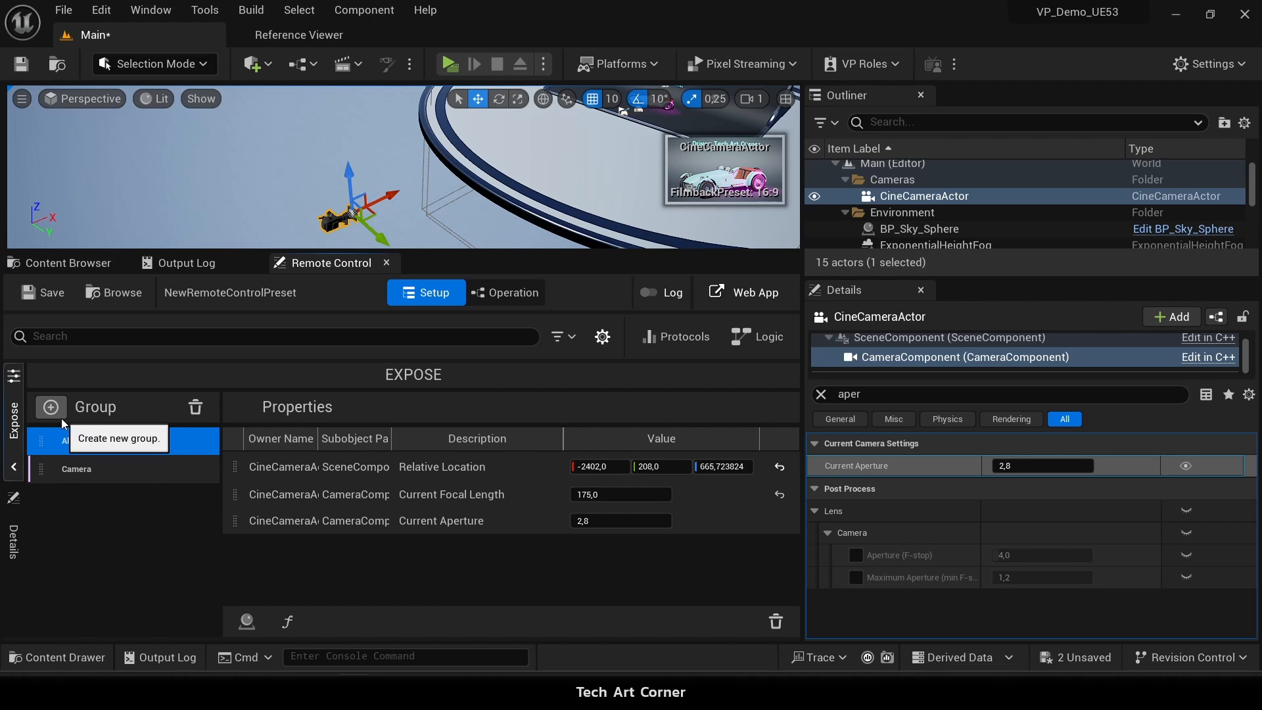
Create a second property group named Lights in the preset.
right_click_drag(349, 208, 468, 167)
key("w")
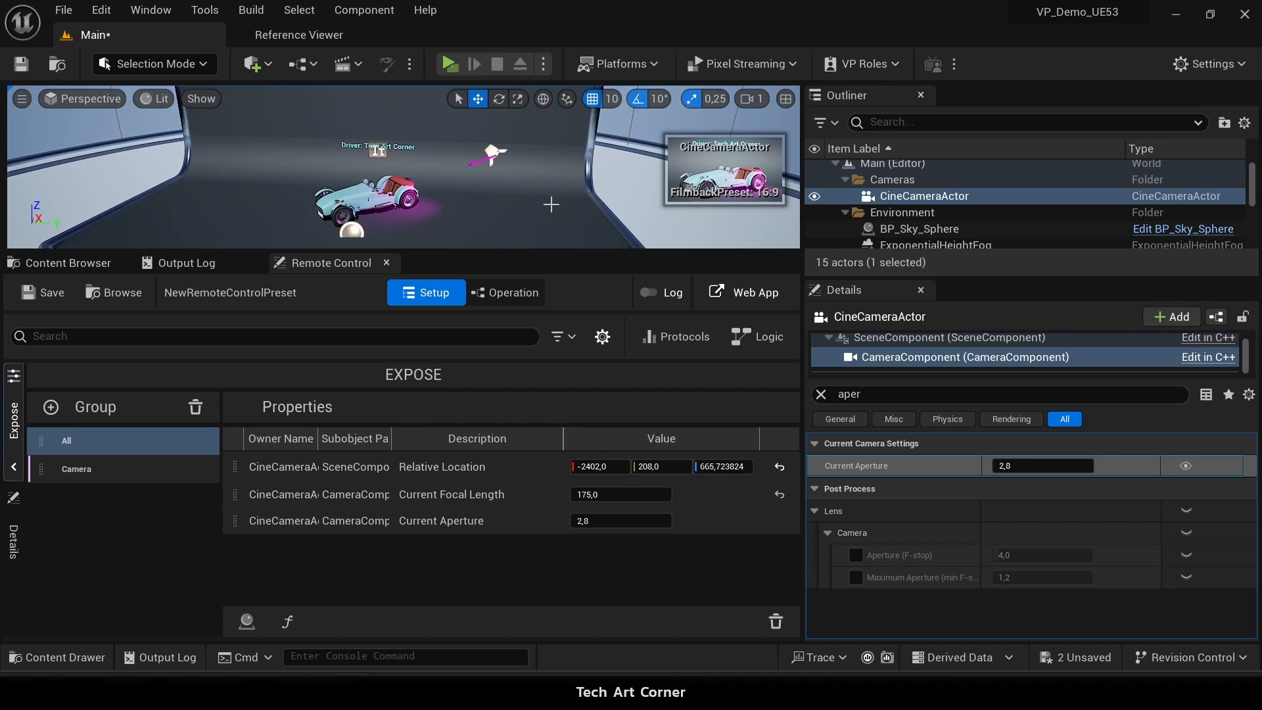
left_click(68, 410)
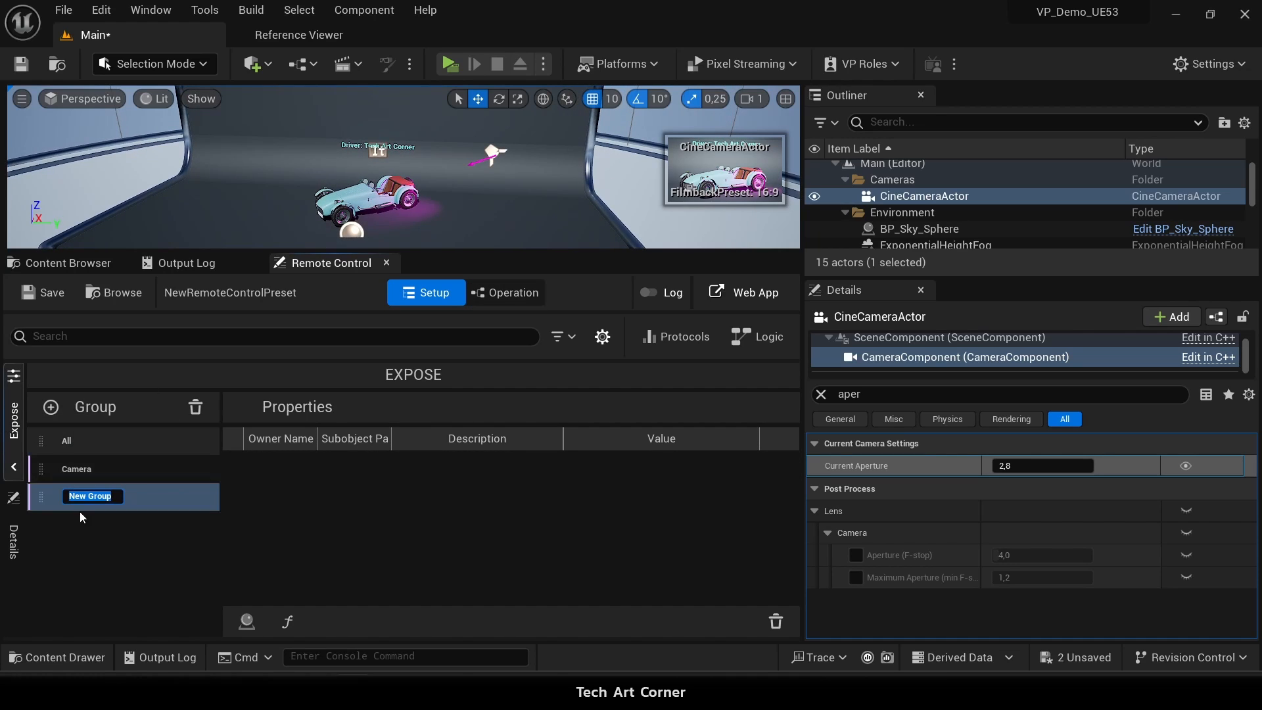
type("Liugh")
key("BackSpace")
key("BackSpace")
key("BackSpace")
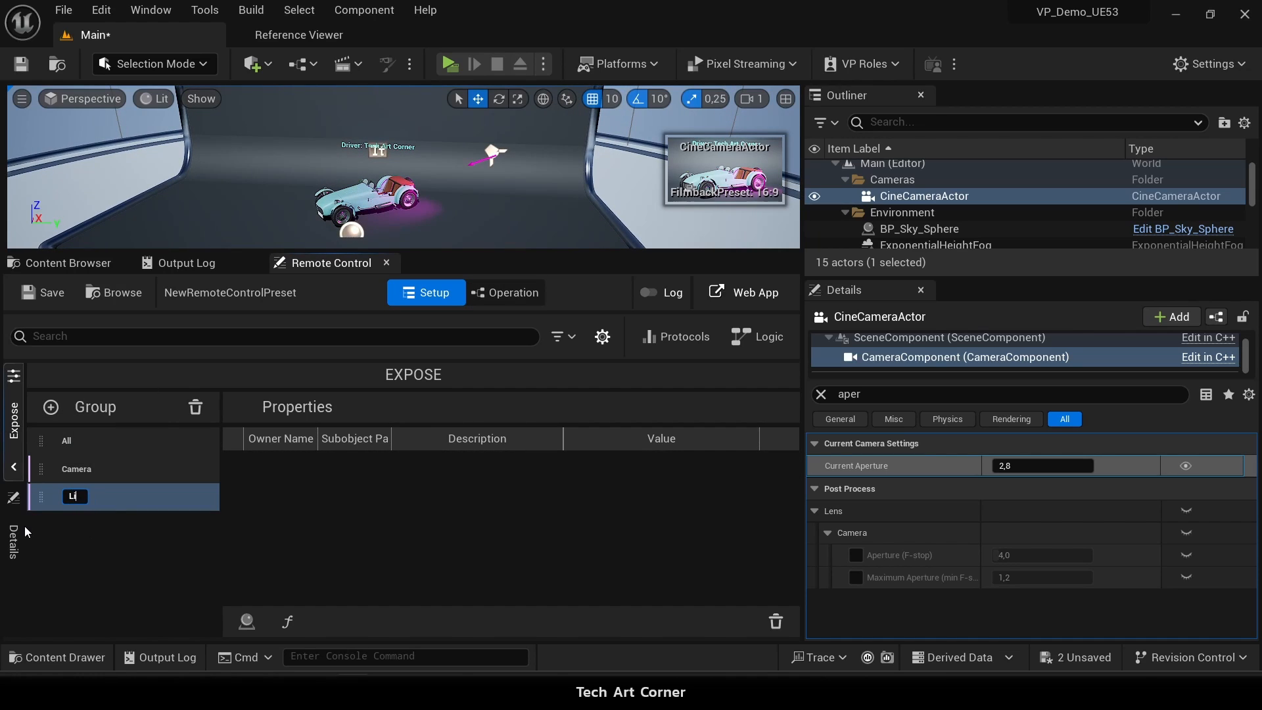
type("ghts")
key("Return")
Find the SpotLight actor by filtering the scene actors for "light", and show all properties of its SpotLightComponent.
left_click(503, 169)
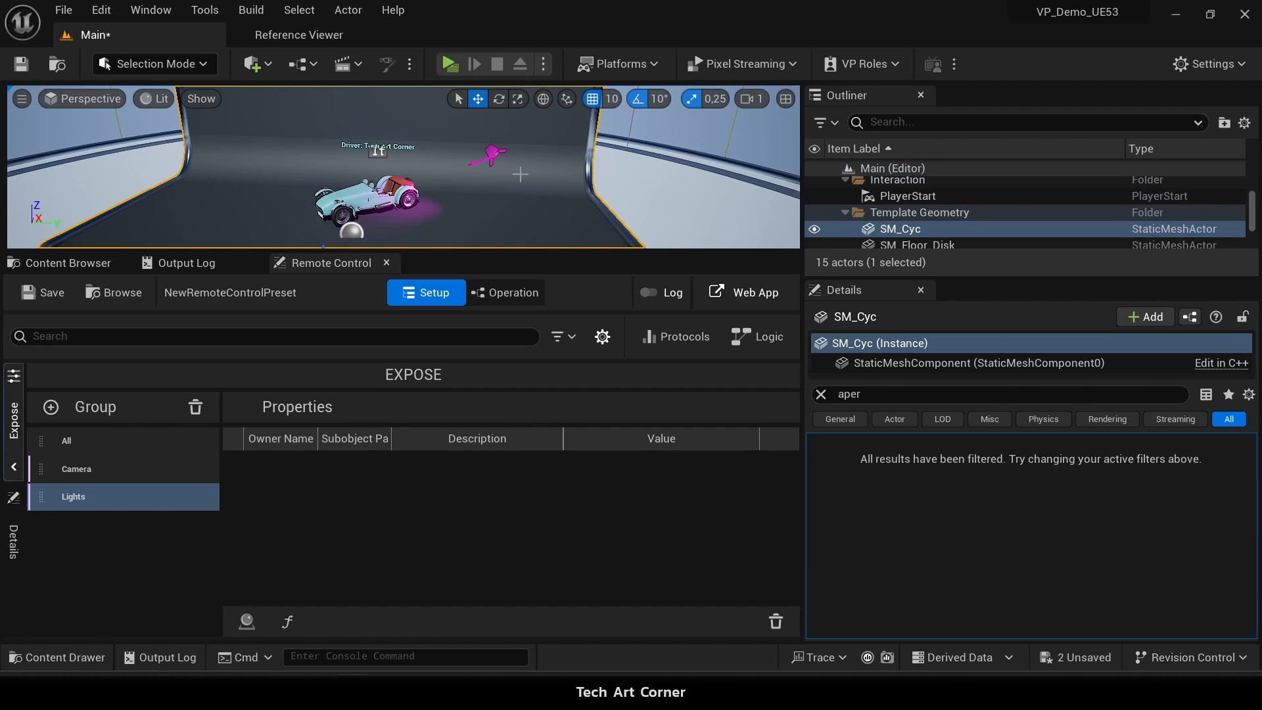
left_click(947, 123)
type("ligh")
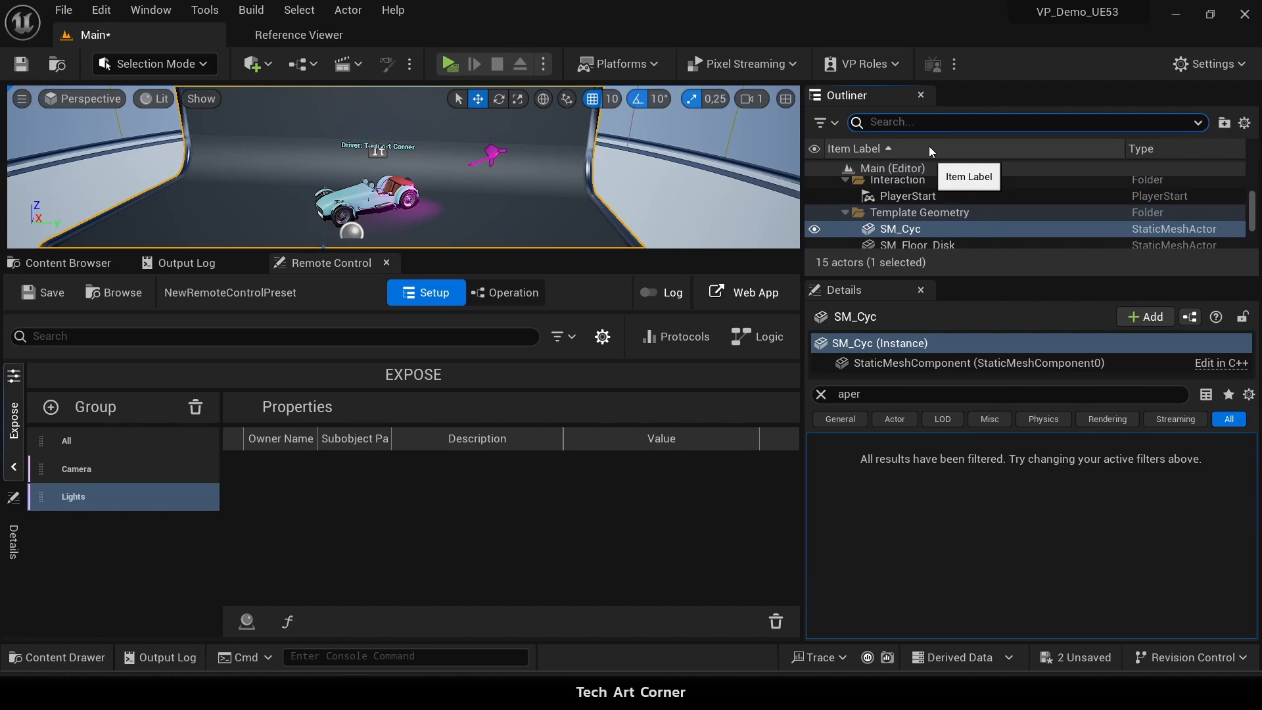
type("t'")
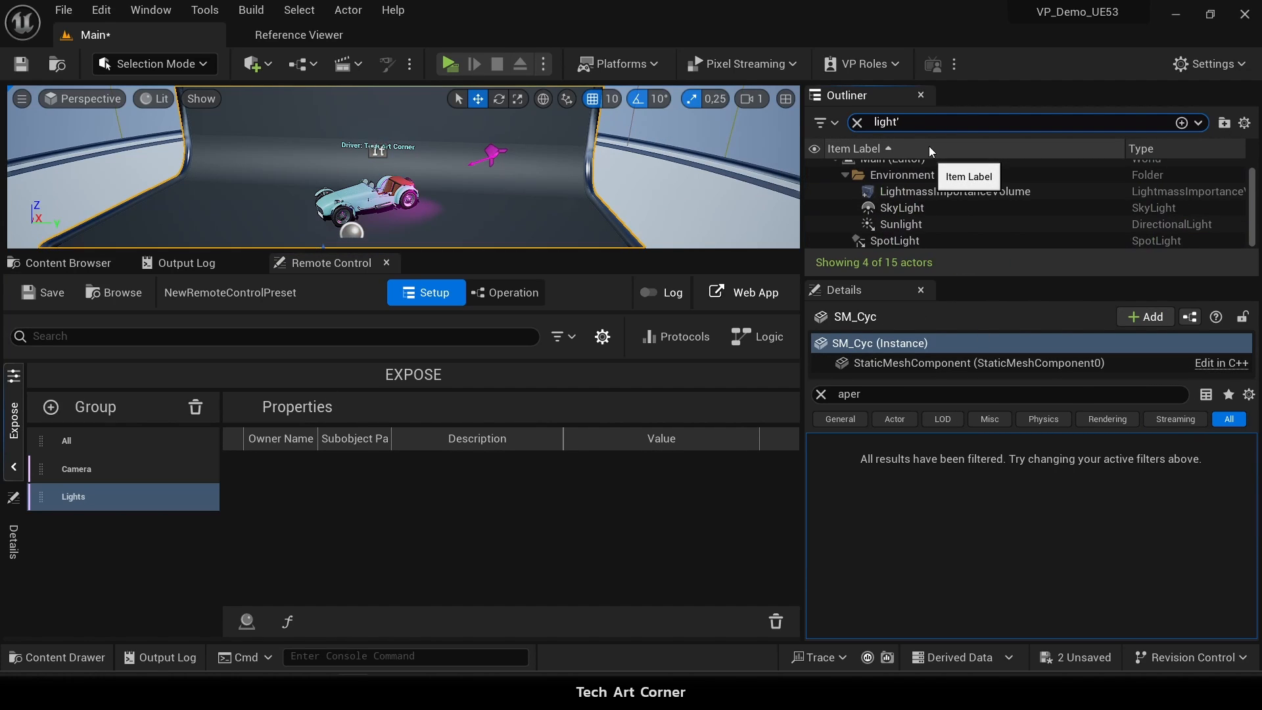
left_click(1014, 241)
left_click(929, 364)
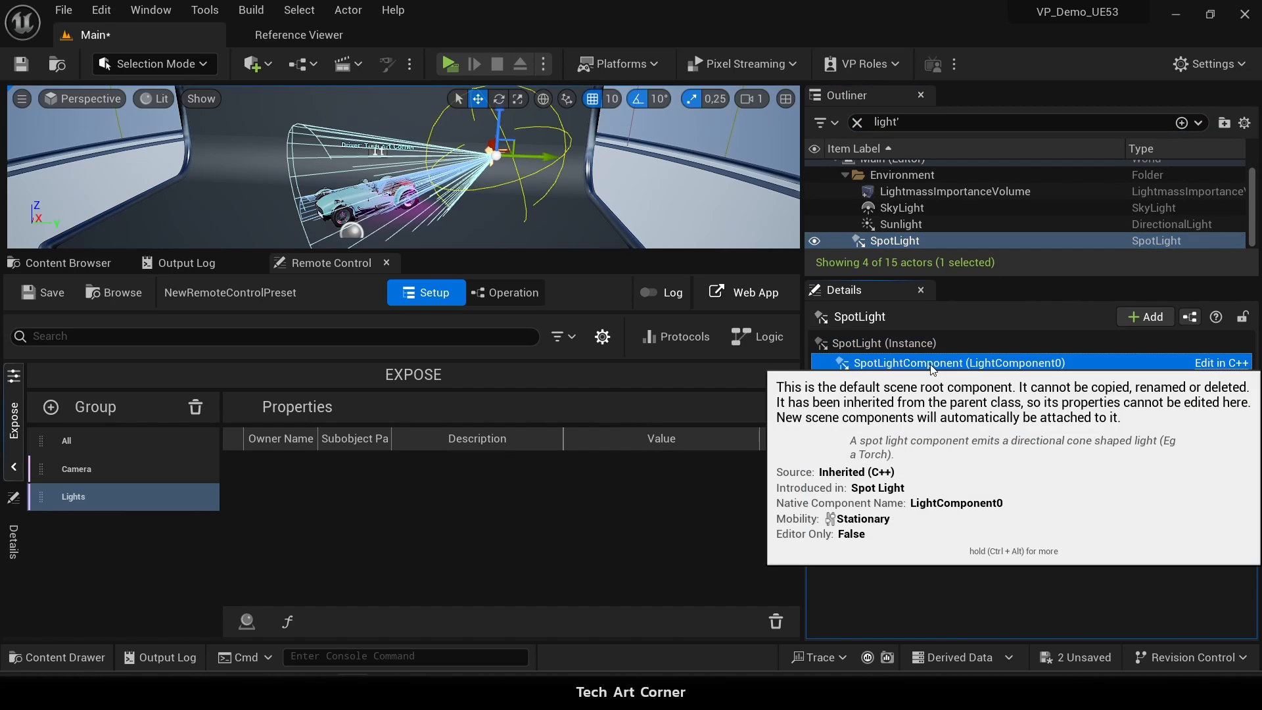
left_click(822, 394)
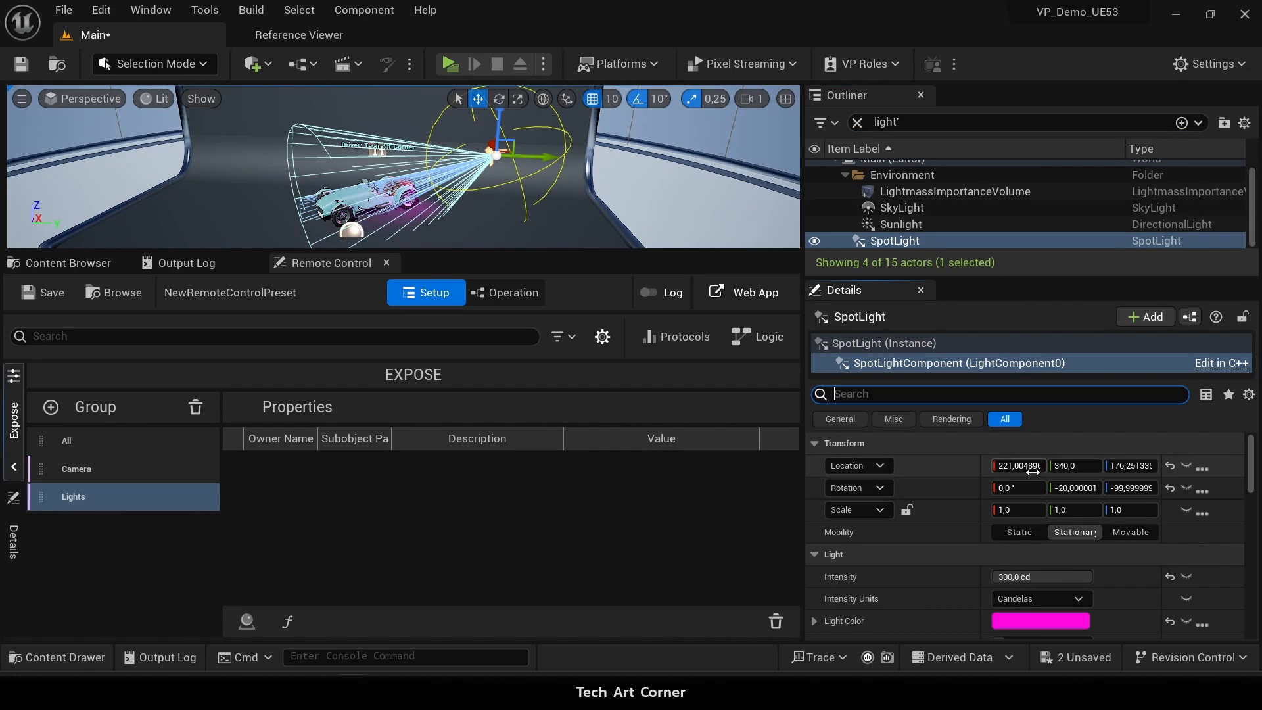
Expose the spot light's Location, Intensity and Light Color in the Lights group.
left_click(1186, 466)
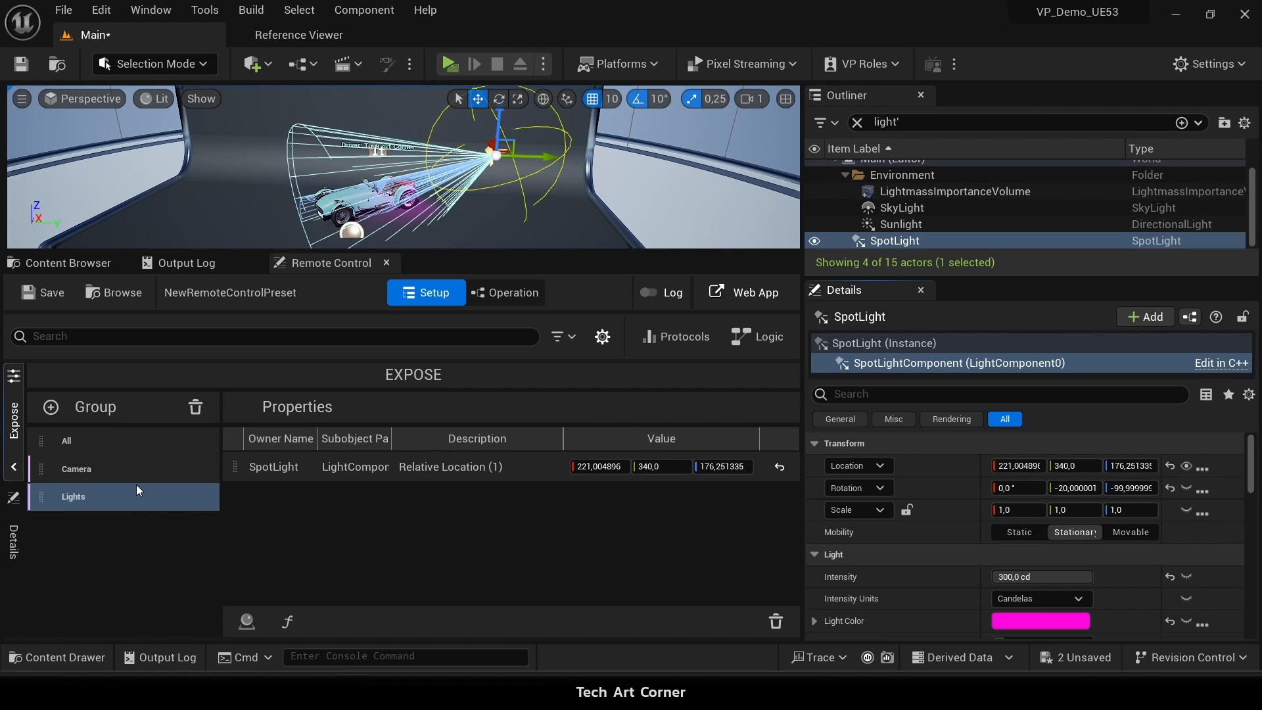
left_click(1185, 577)
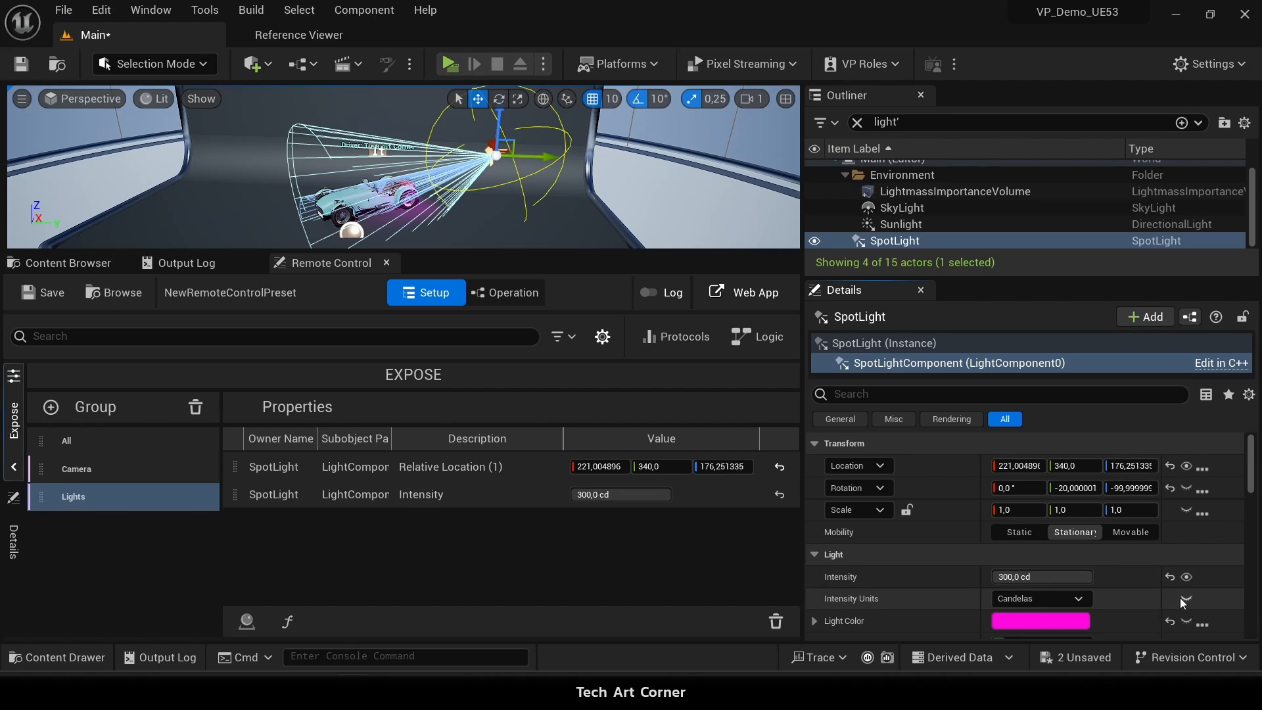
left_click(1193, 619)
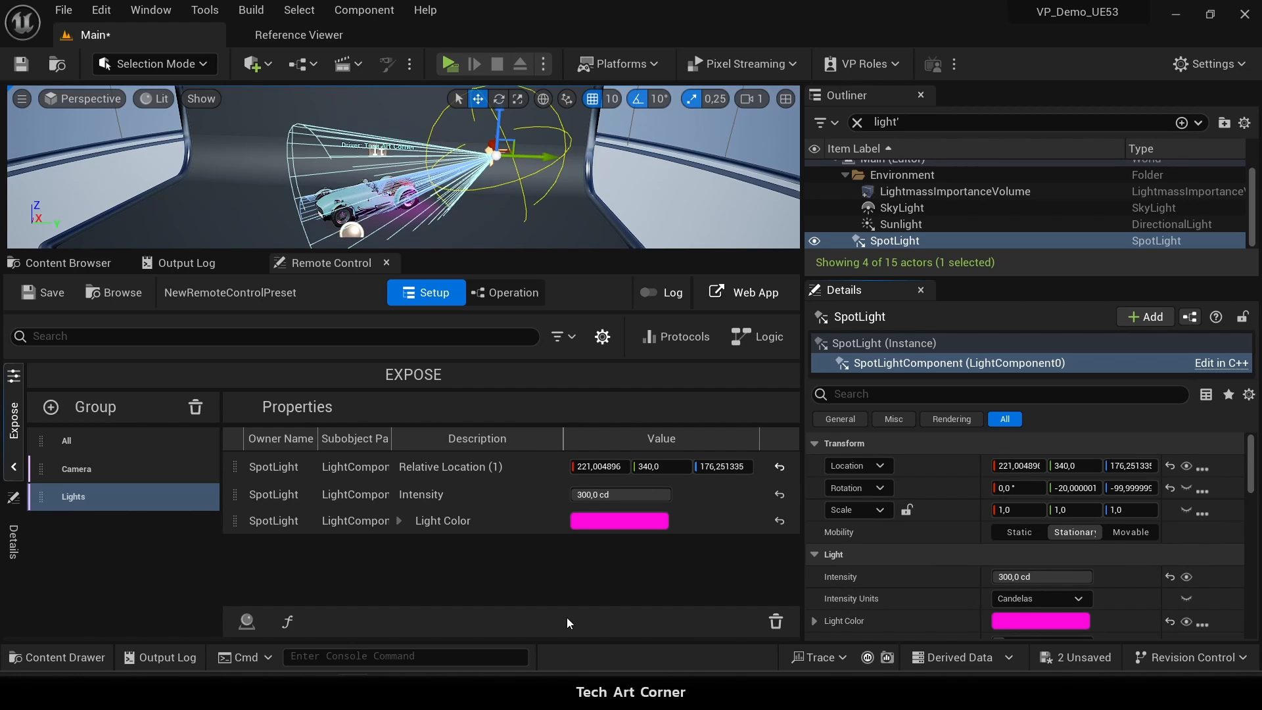
Create a third property group named TeamBranding in the preset.
left_click(50, 407)
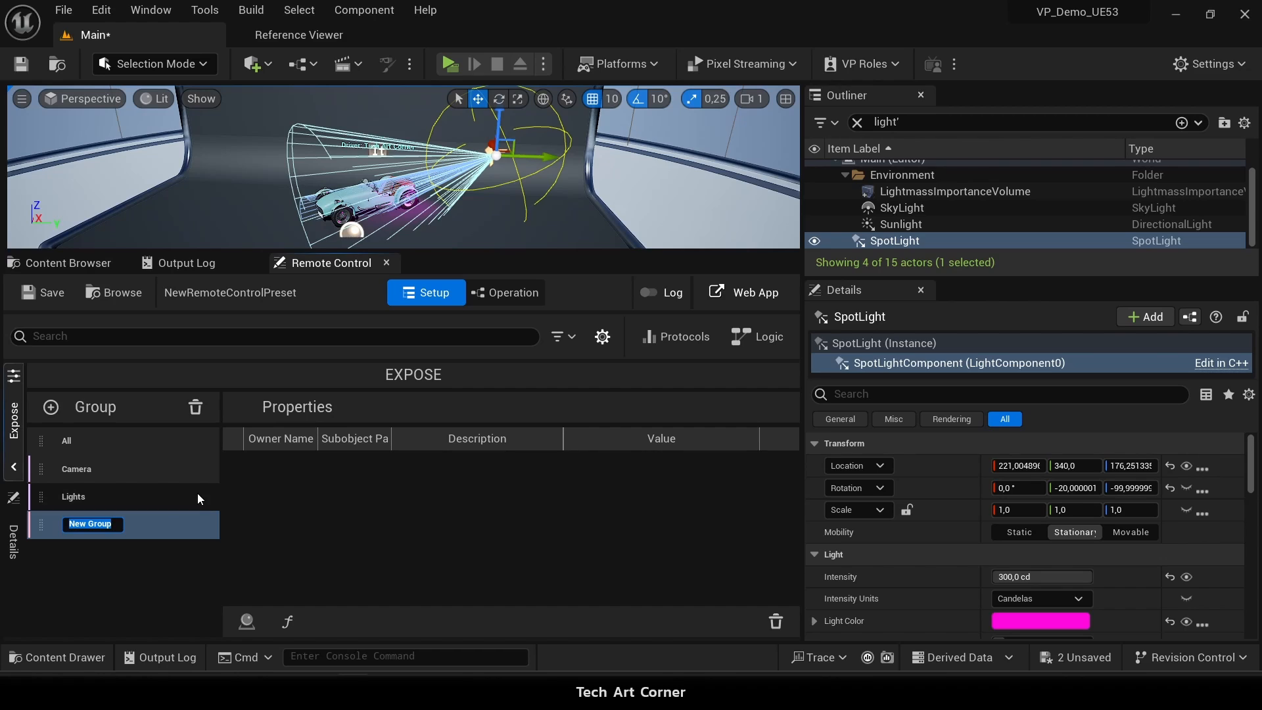
type("TeamBranding")
key("Return")
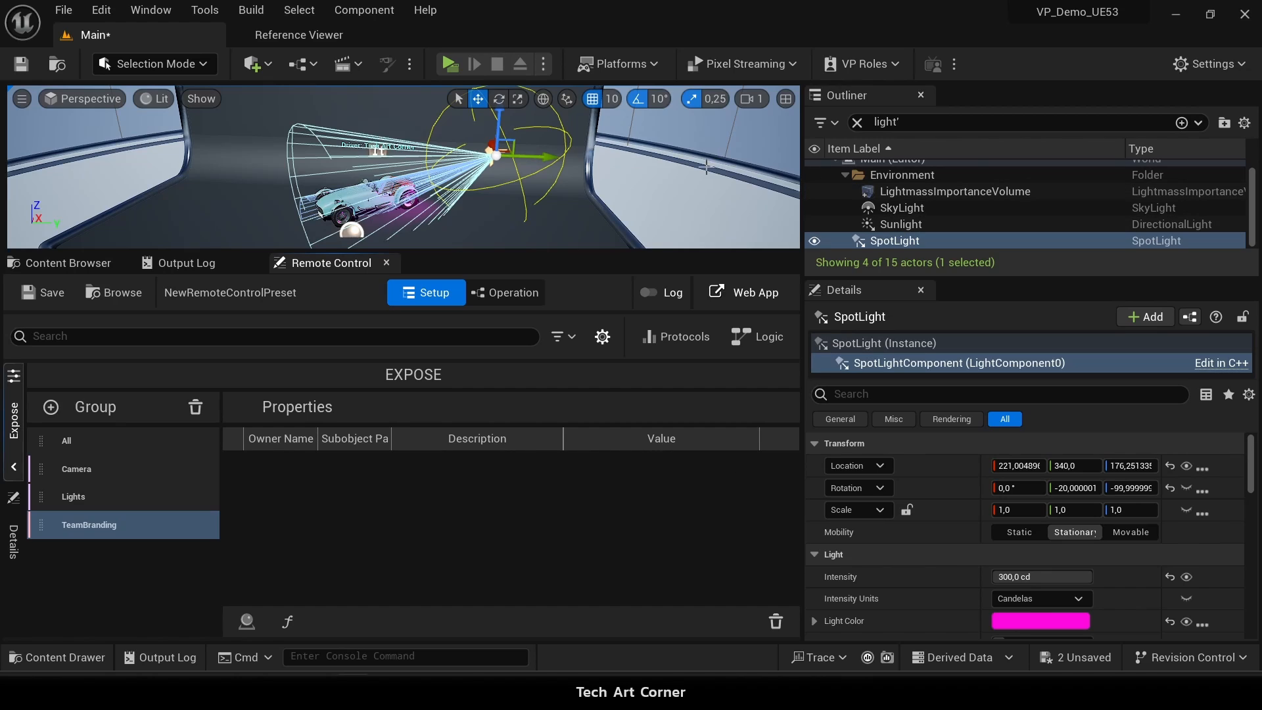
Find TextRenderActor by filtering the scene actors for "text", and expose its Text and Text Render Color in the TeamBranding group.
left_click(929, 127)
type("text")
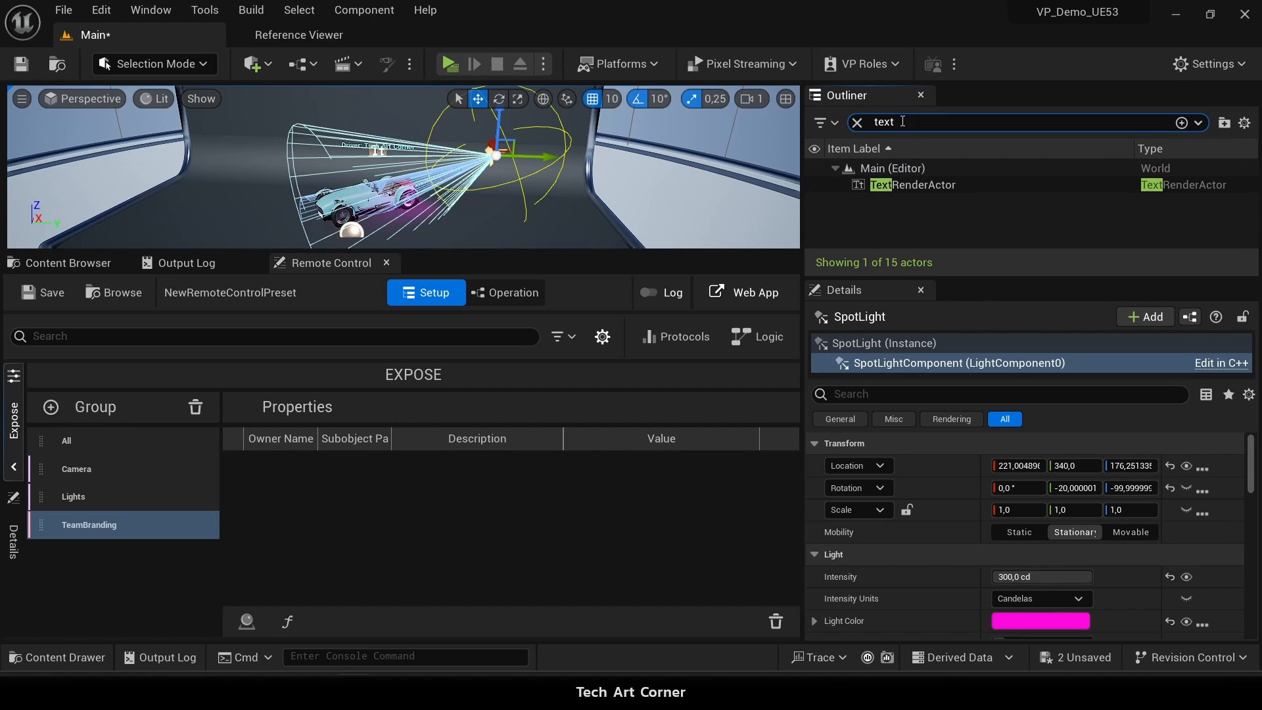
left_click(977, 187)
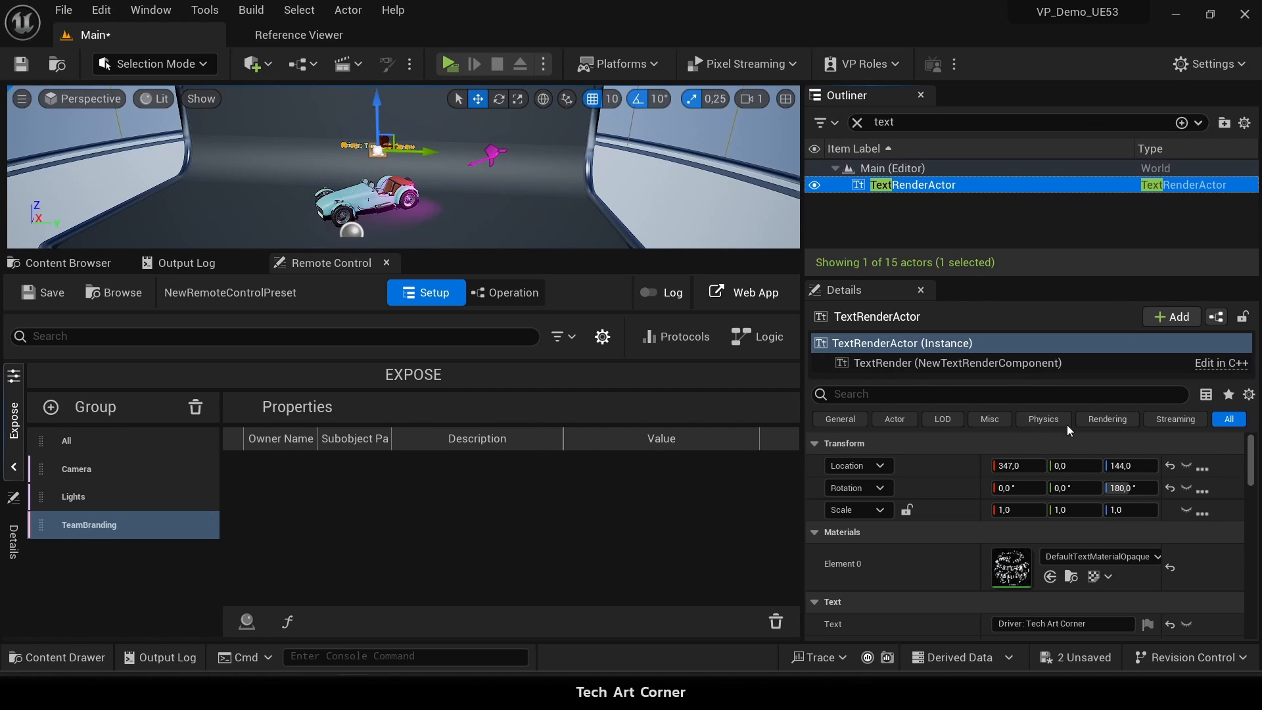
scroll(1107, 572, "down", 1)
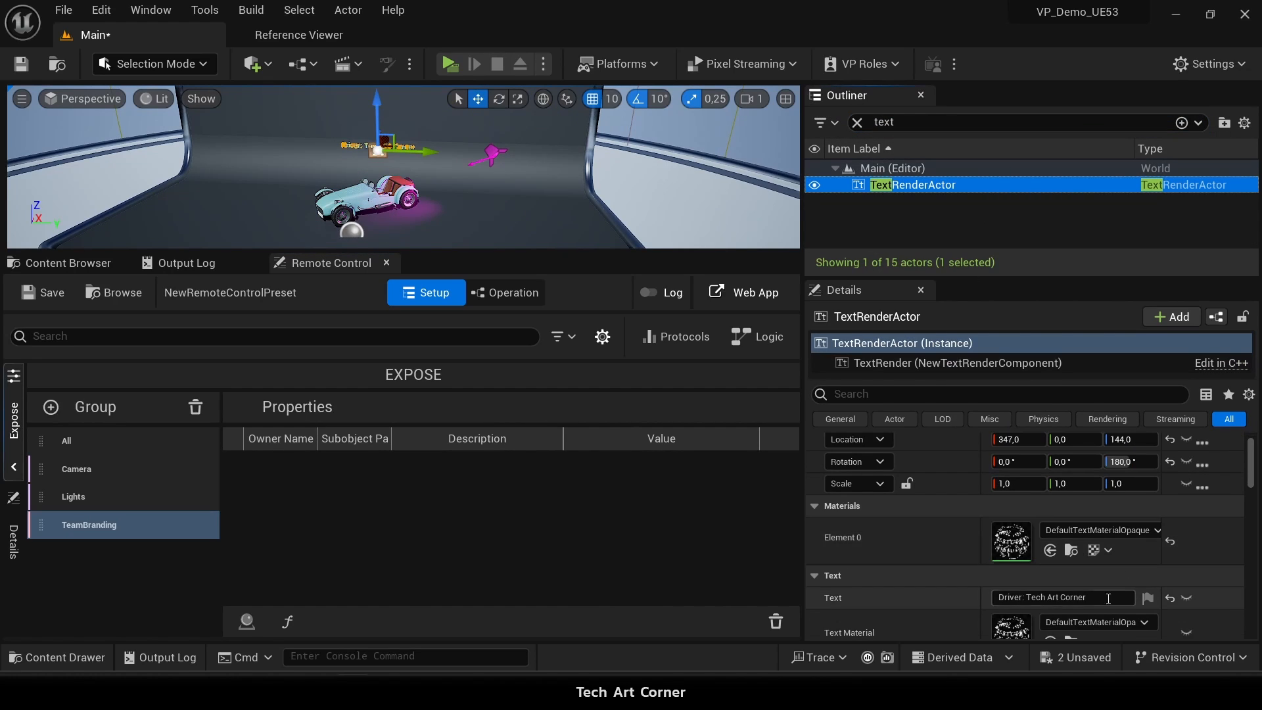
left_click(1187, 600)
scroll(1190, 595, "down", 2)
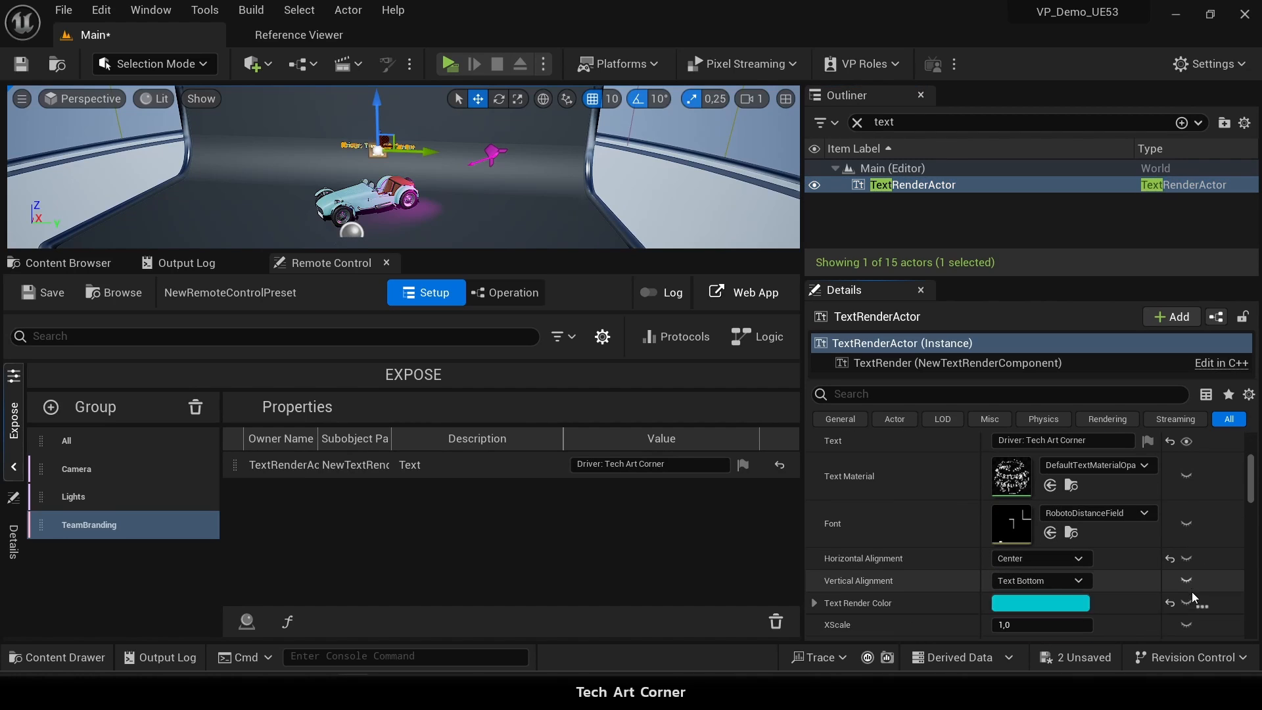
left_click(1187, 605)
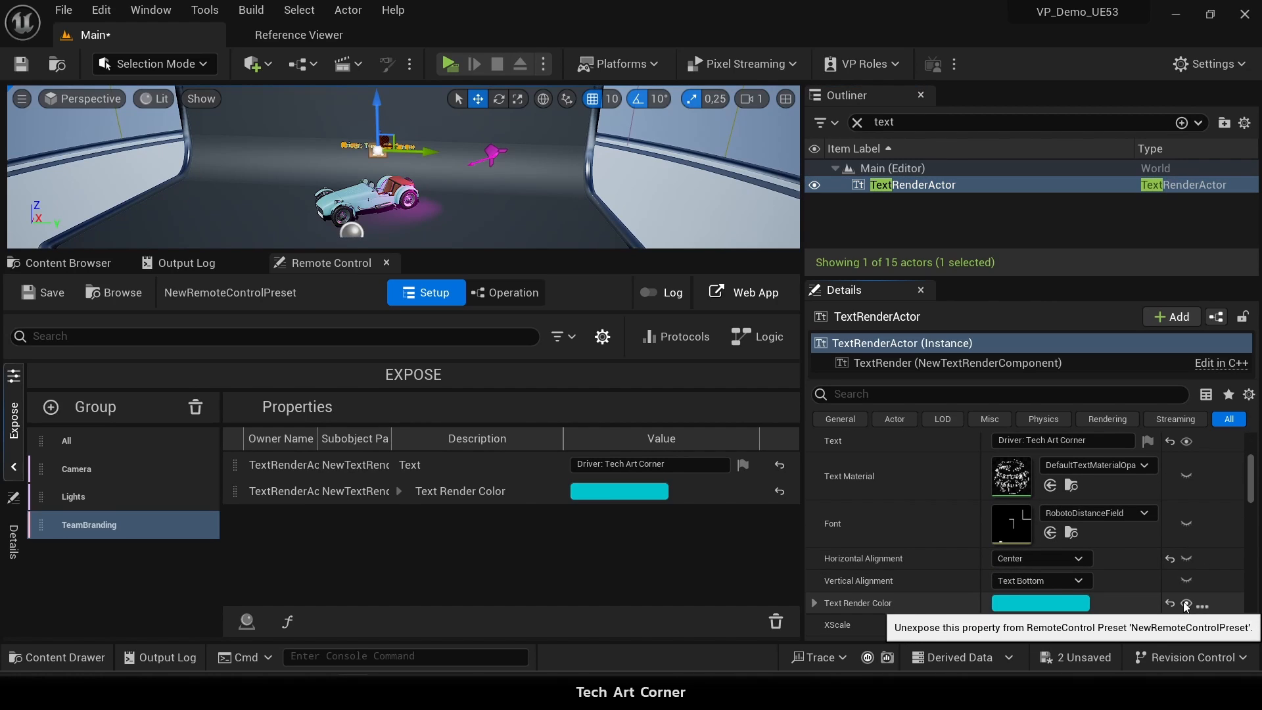
Clear the actor filter, open the lotus-7 car's gloss_paint_green material and inspect its BaseColor parameter node.
left_click(861, 123)
left_click(955, 225)
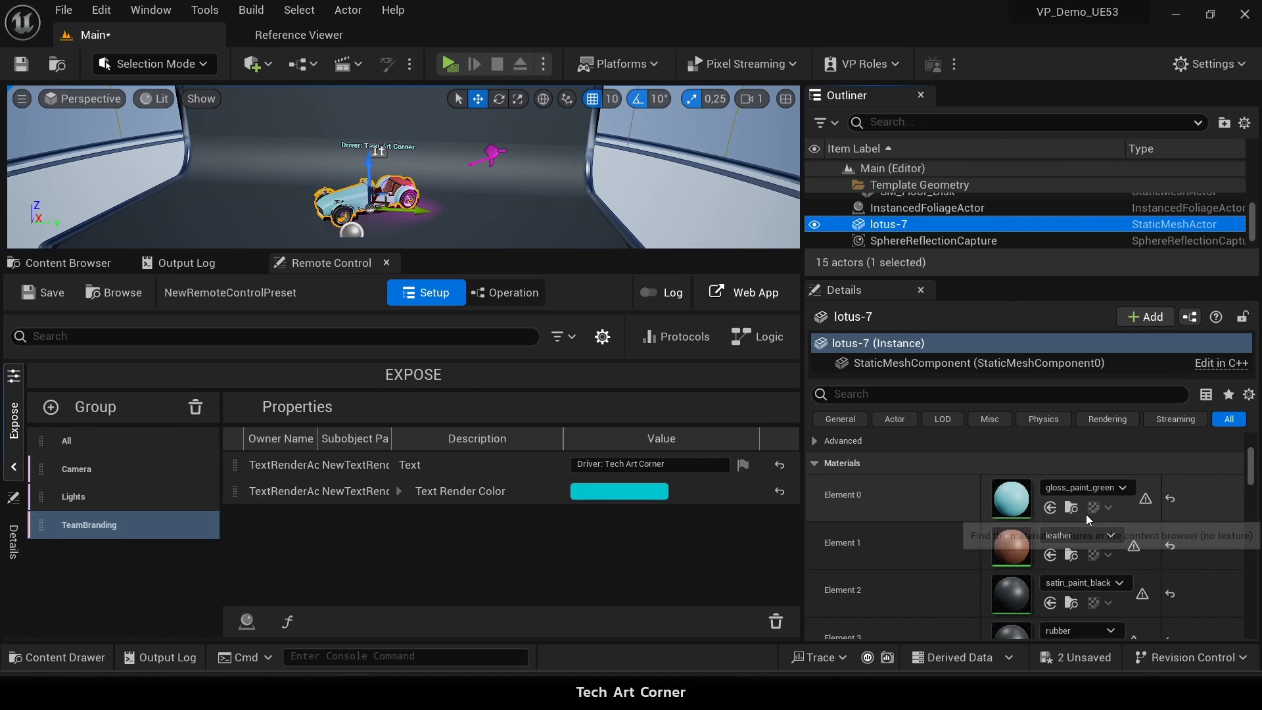
double_click(998, 500)
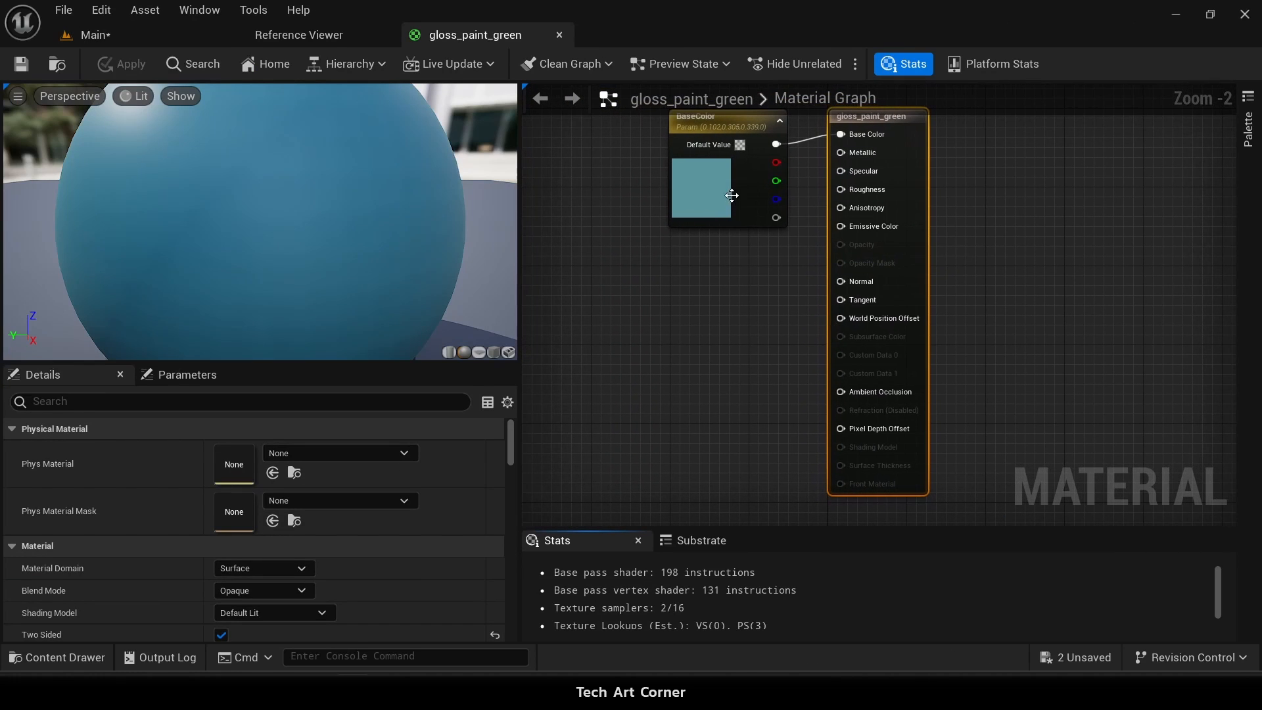
left_click_drag(741, 282, 810, 334)
left_click(759, 161)
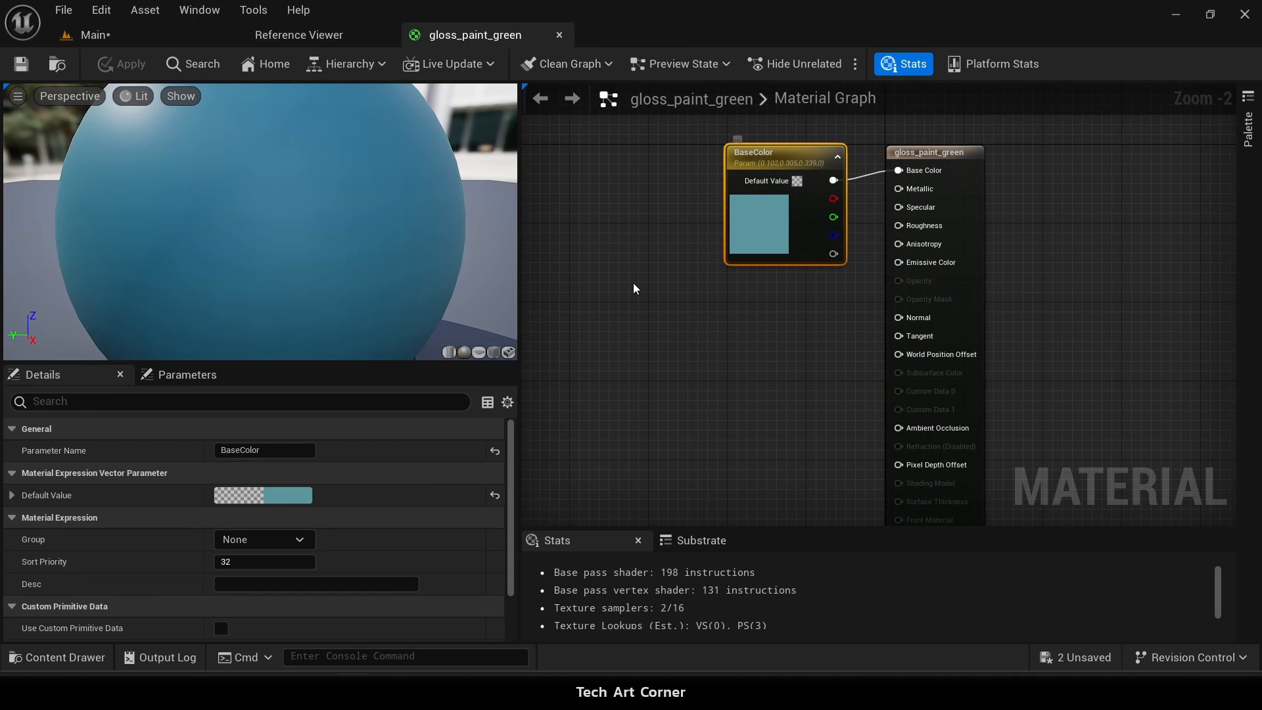
left_click(245, 453)
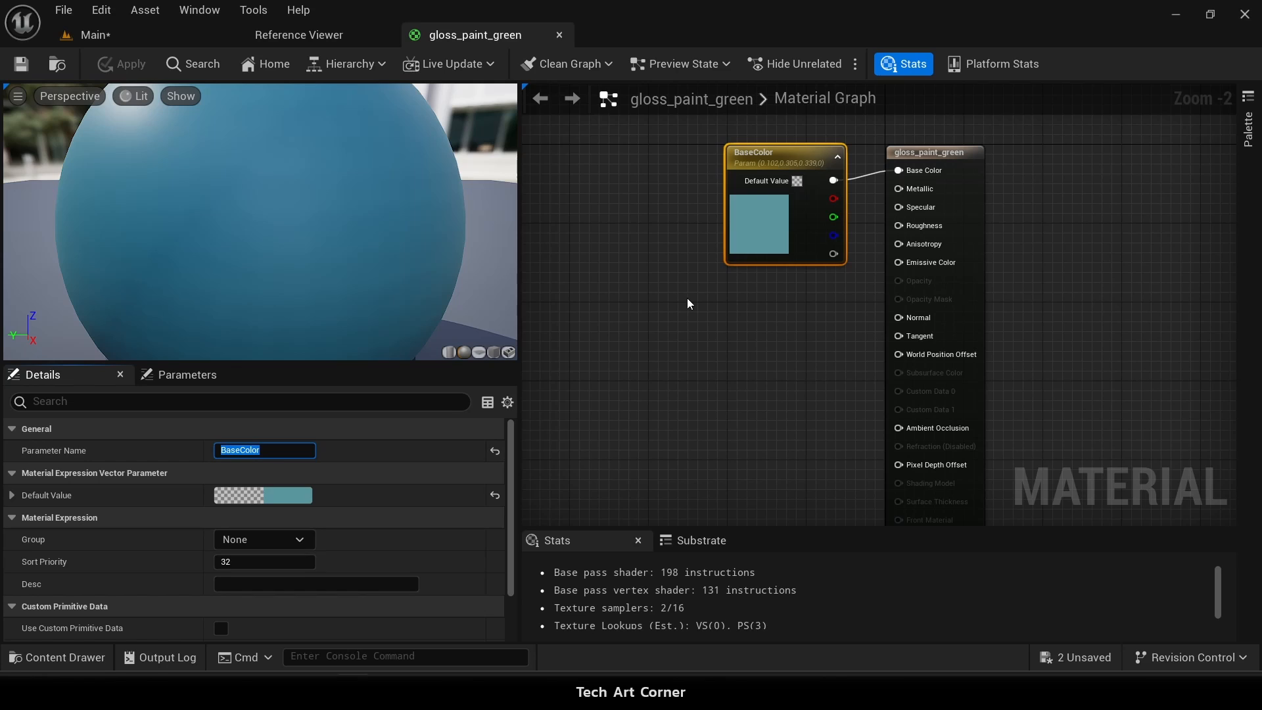
Create a material instance of gloss_paint_green in the LotusCar folder, keeping the default name gloss_paint_green_Inst.
left_click(149, 41)
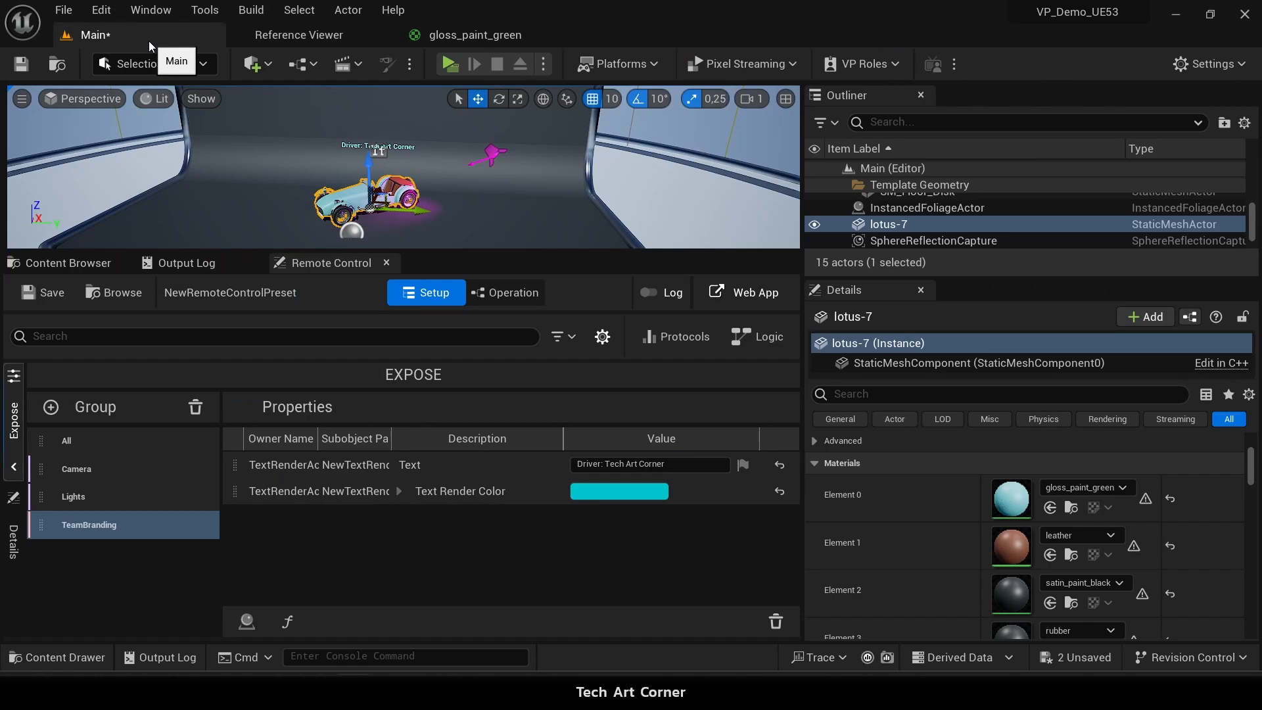
left_click(68, 263)
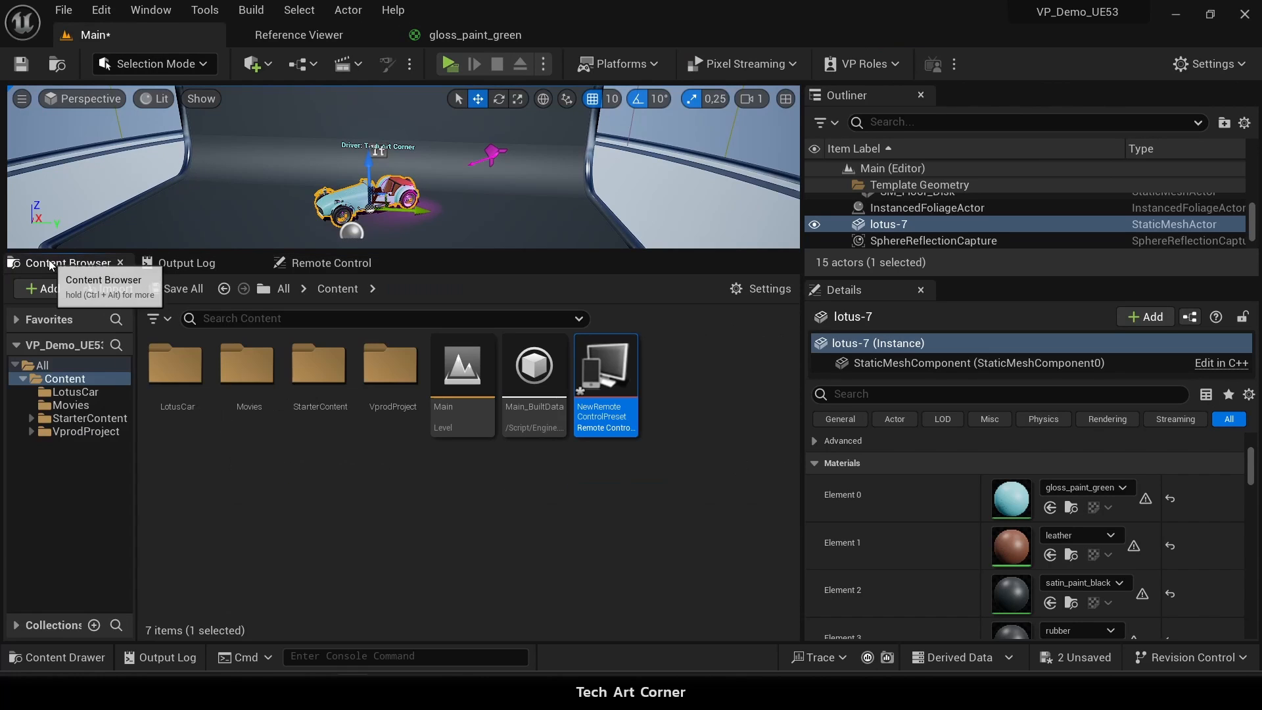
left_click(1074, 508)
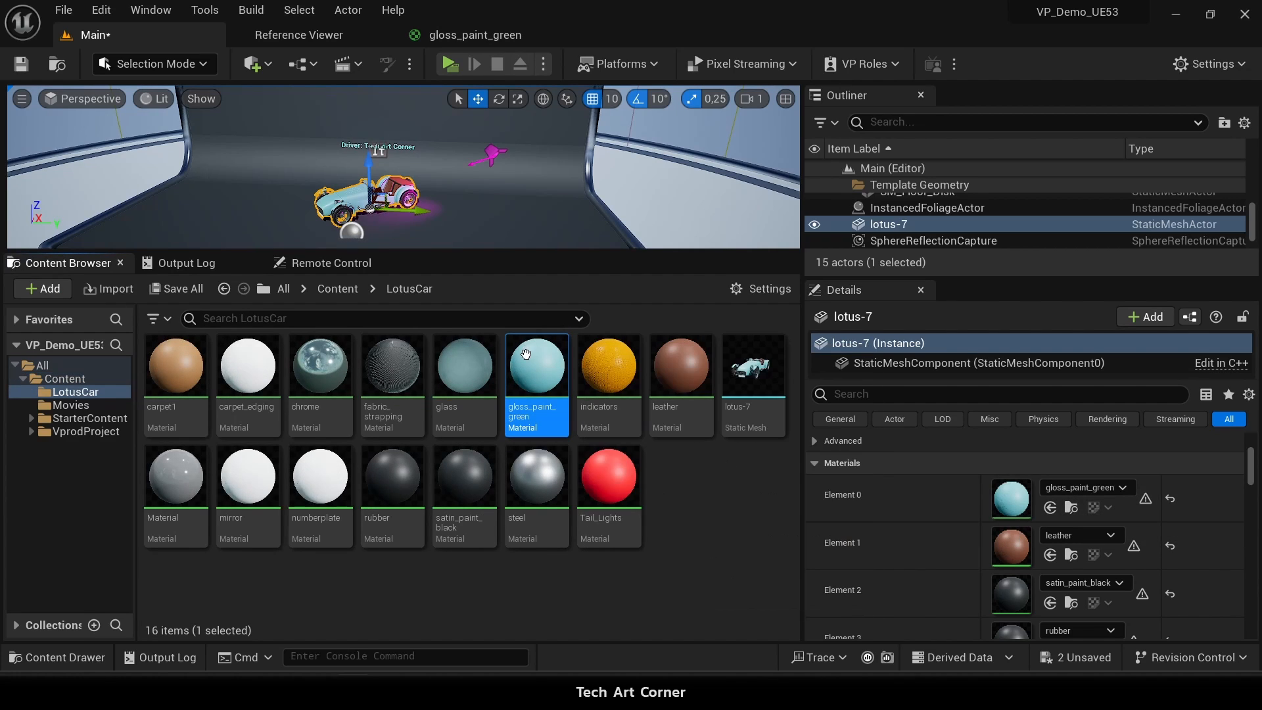
right_click(543, 386)
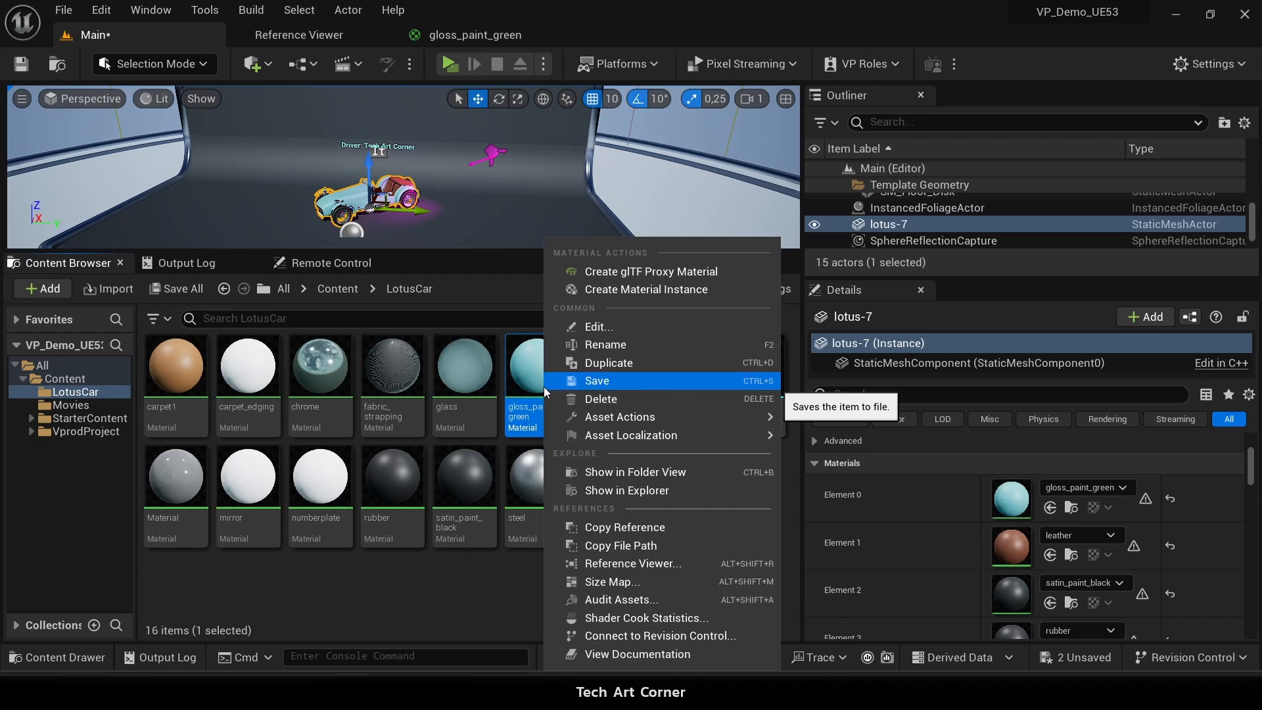
left_click(602, 291)
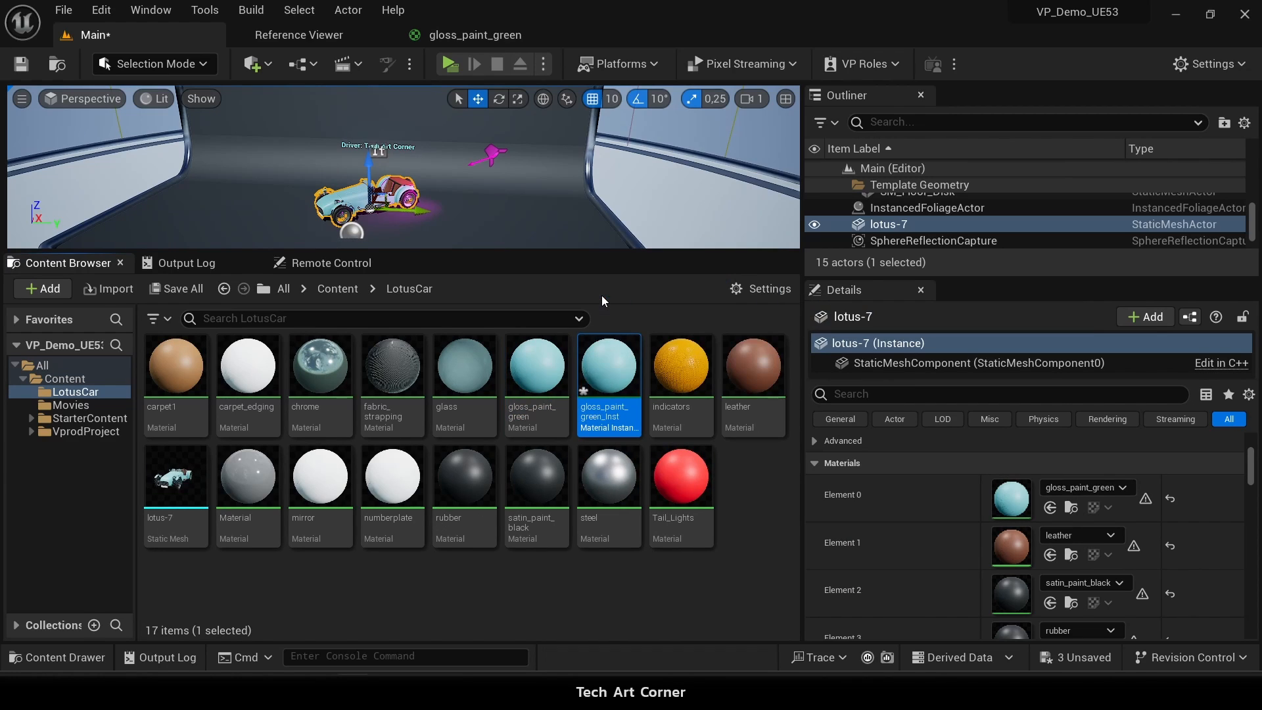
key("Return")
Assign gloss_paint_green_Inst to the lotus-7 car's material Element 0 and widen the details area to reach its expose control.
left_click(1094, 487)
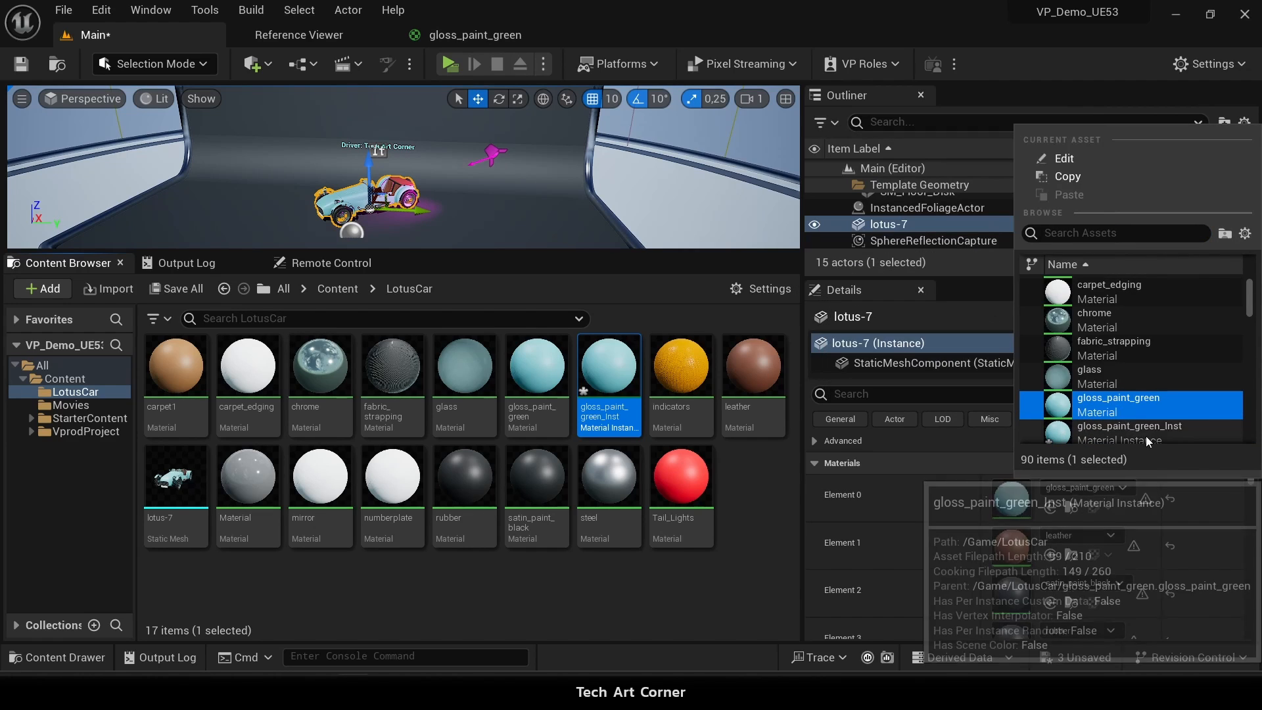
left_click(1146, 436)
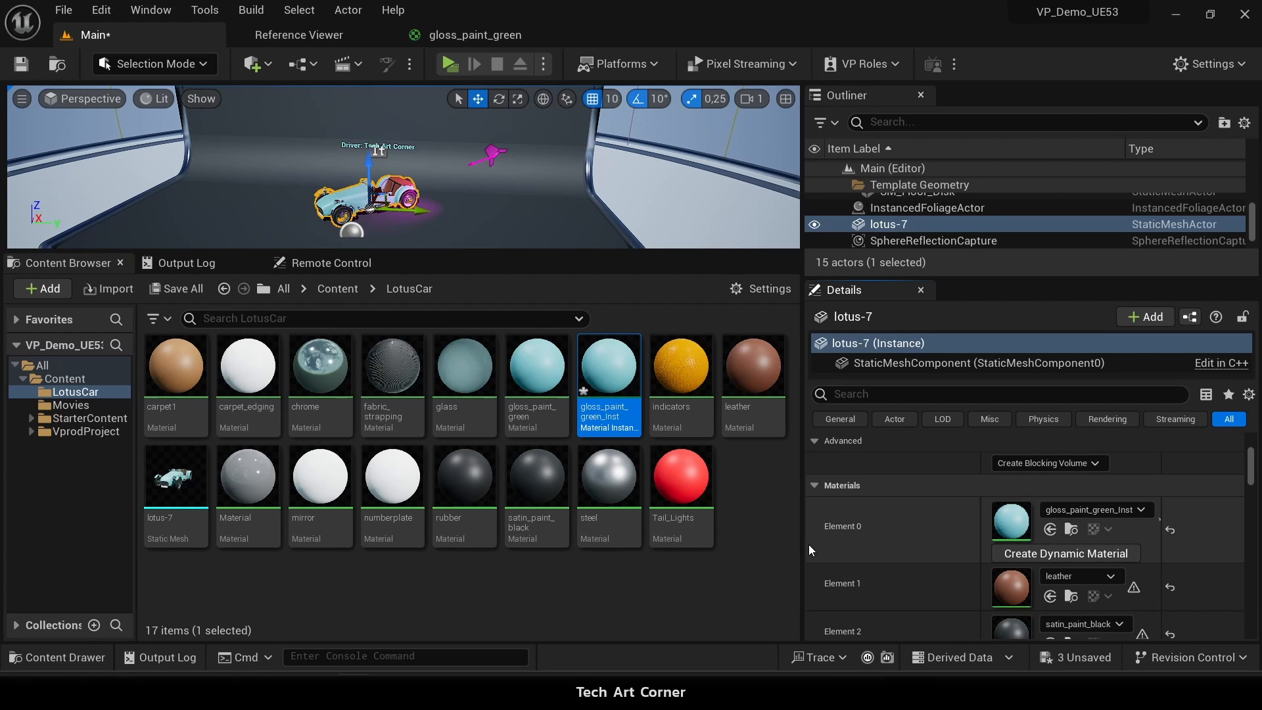
left_click_drag(805, 545, 716, 554)
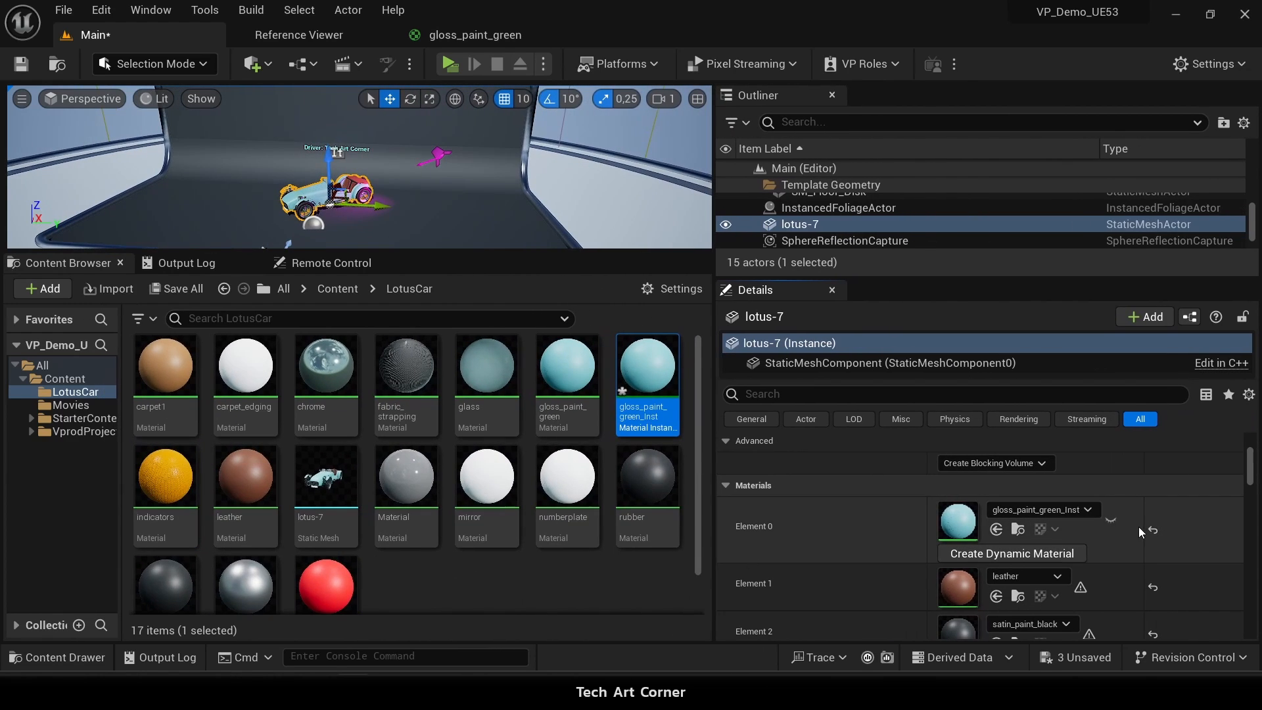
Expose the lotus-7's Element 0 material override in the TeamBranding group and look through its selectable materials.
left_click(1111, 522)
left_click(338, 263)
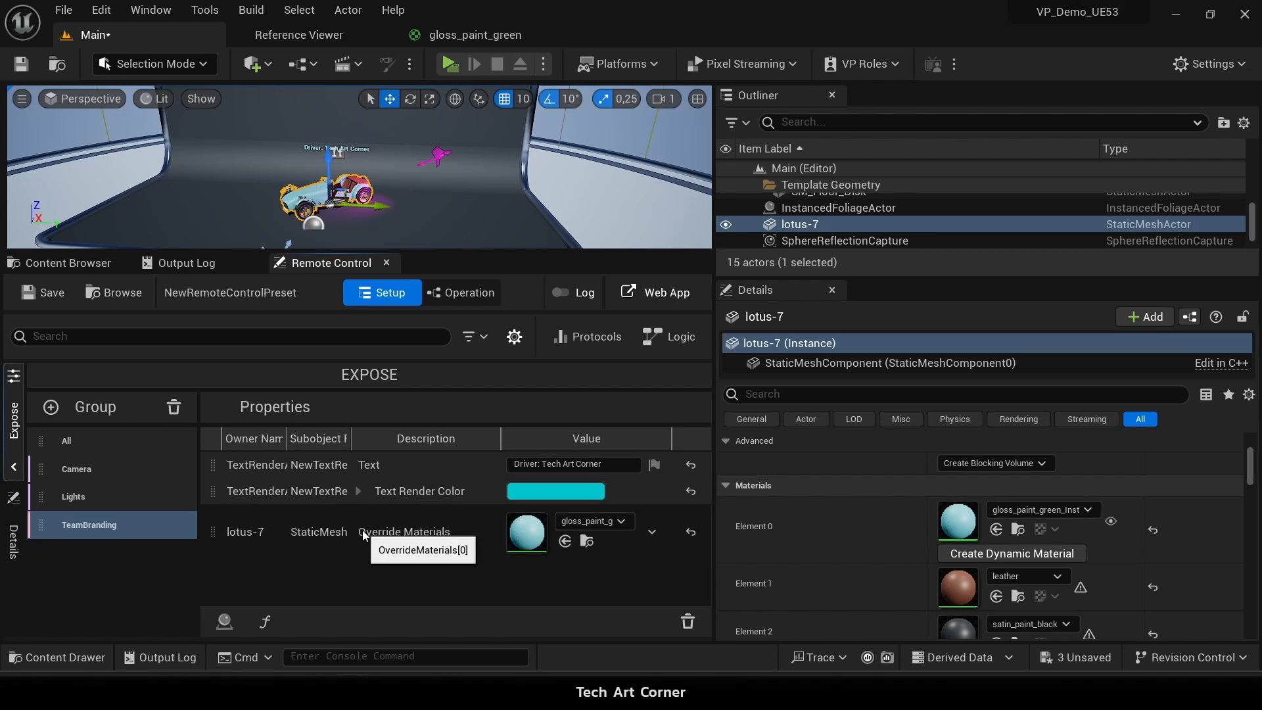
left_click(590, 522)
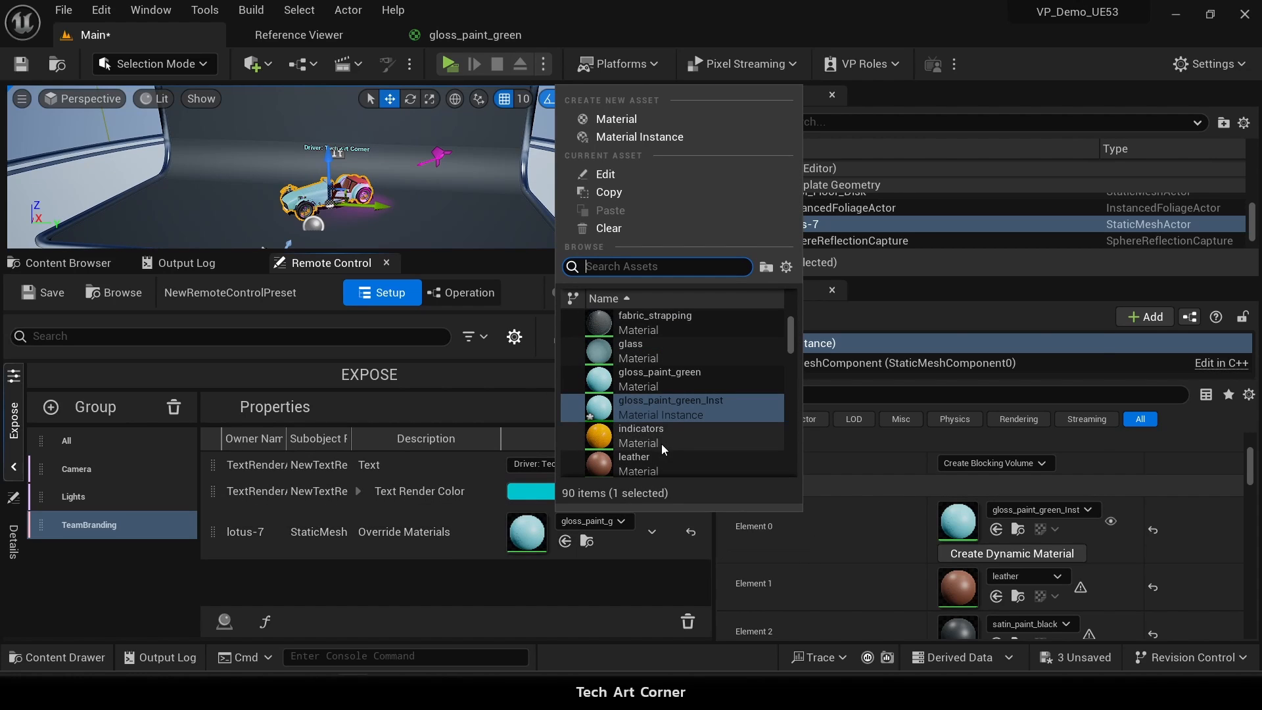
left_click(621, 599)
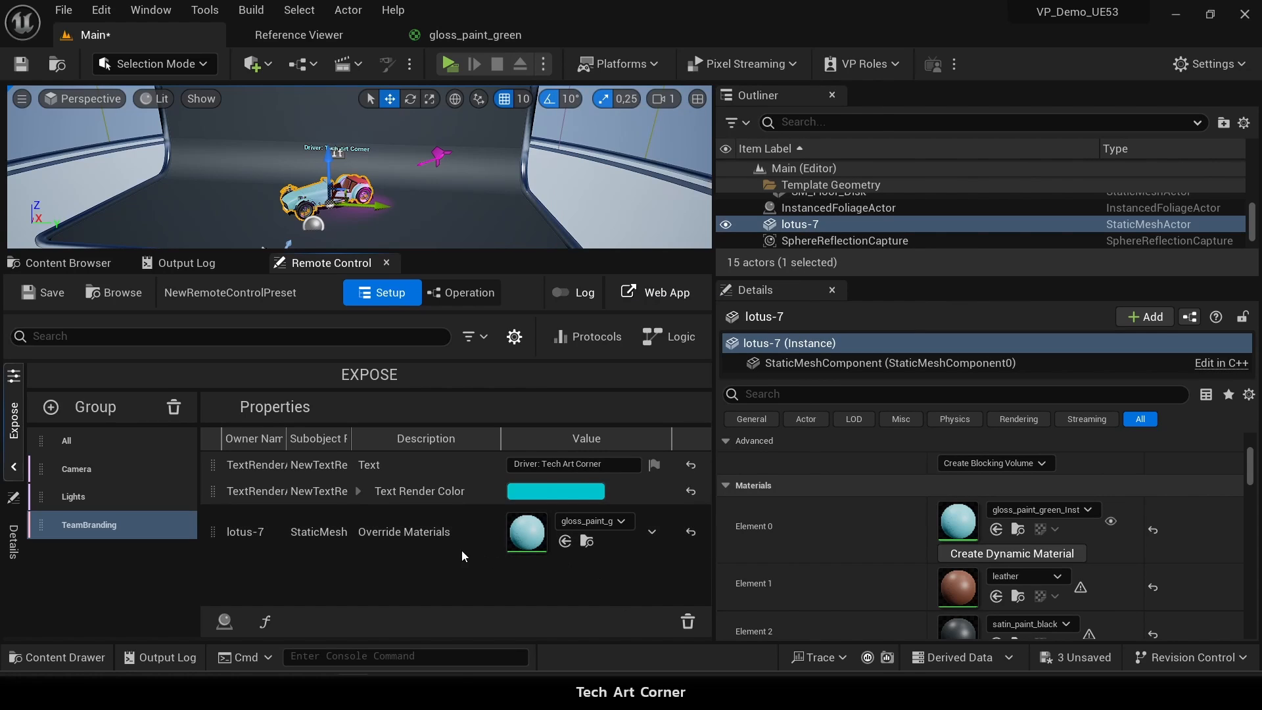
Delete the exposed Override Materials property from the TeamBranding group.
right_click(417, 531)
mouse_move(495, 478)
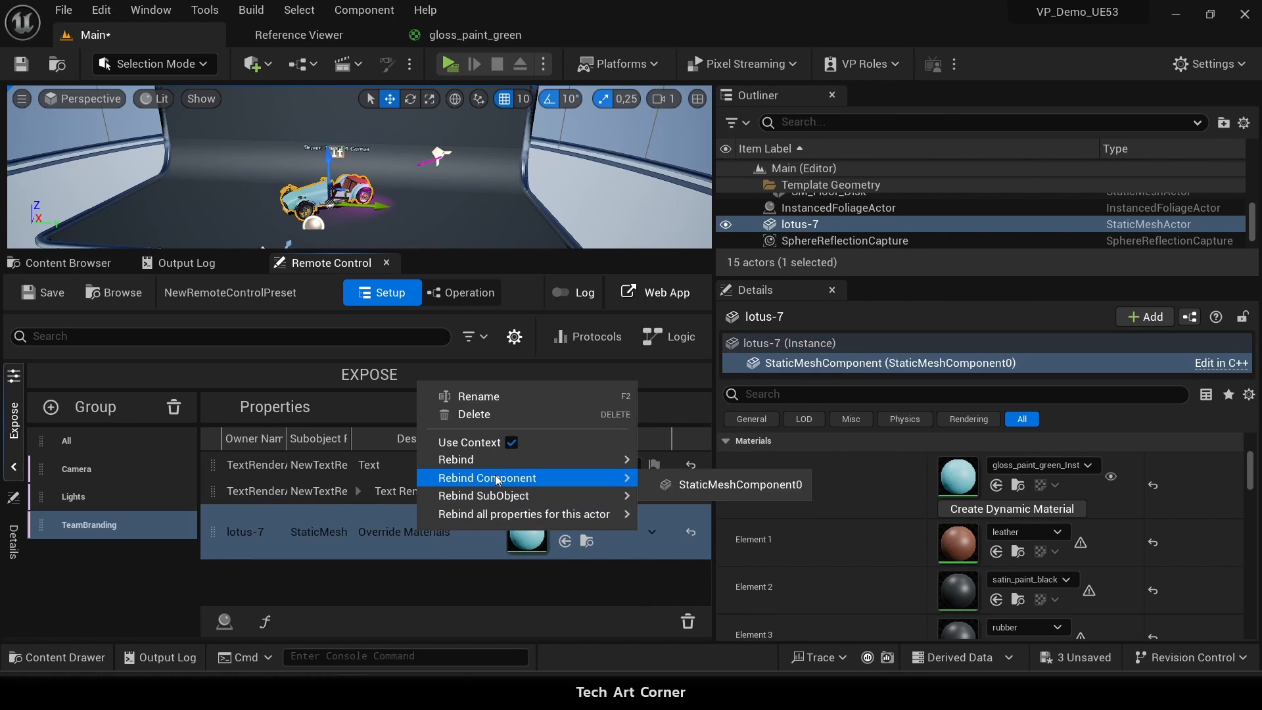
left_click(502, 415)
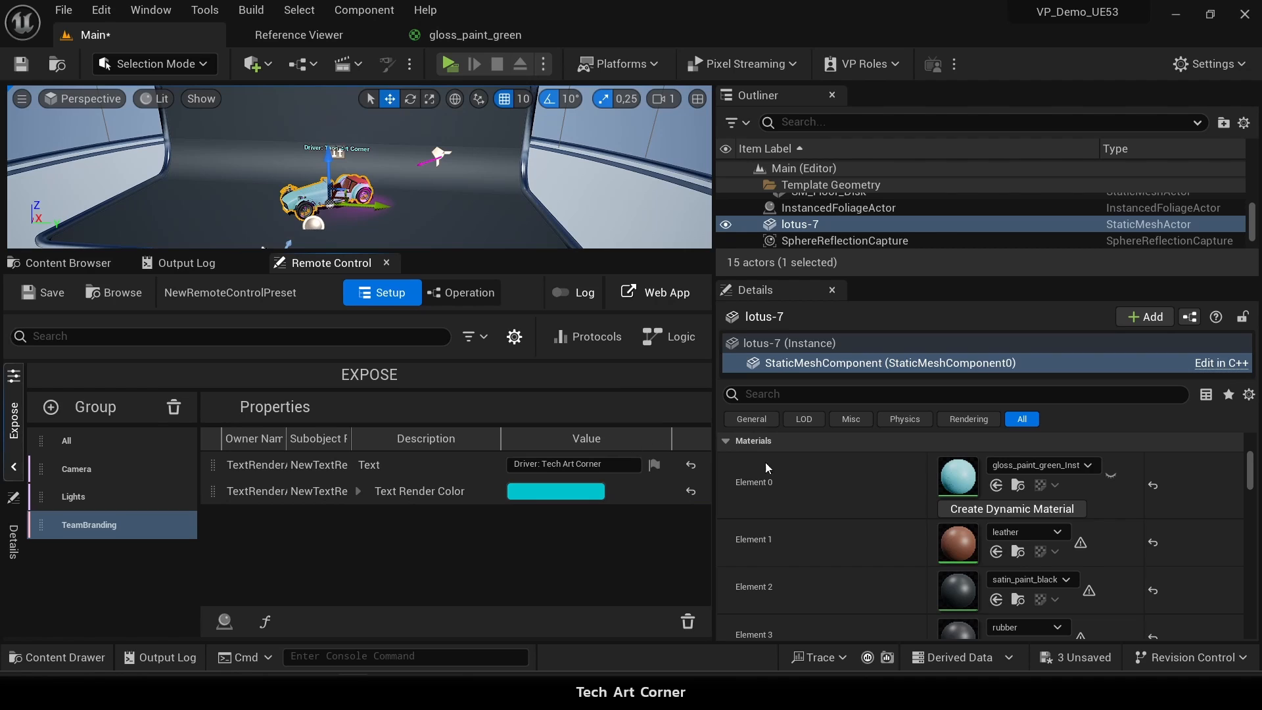
Open the gloss_paint_green_Inst material instance, expose its BaseColor parameter in the TeamBranding group, and return to the Main level.
double_click(958, 483)
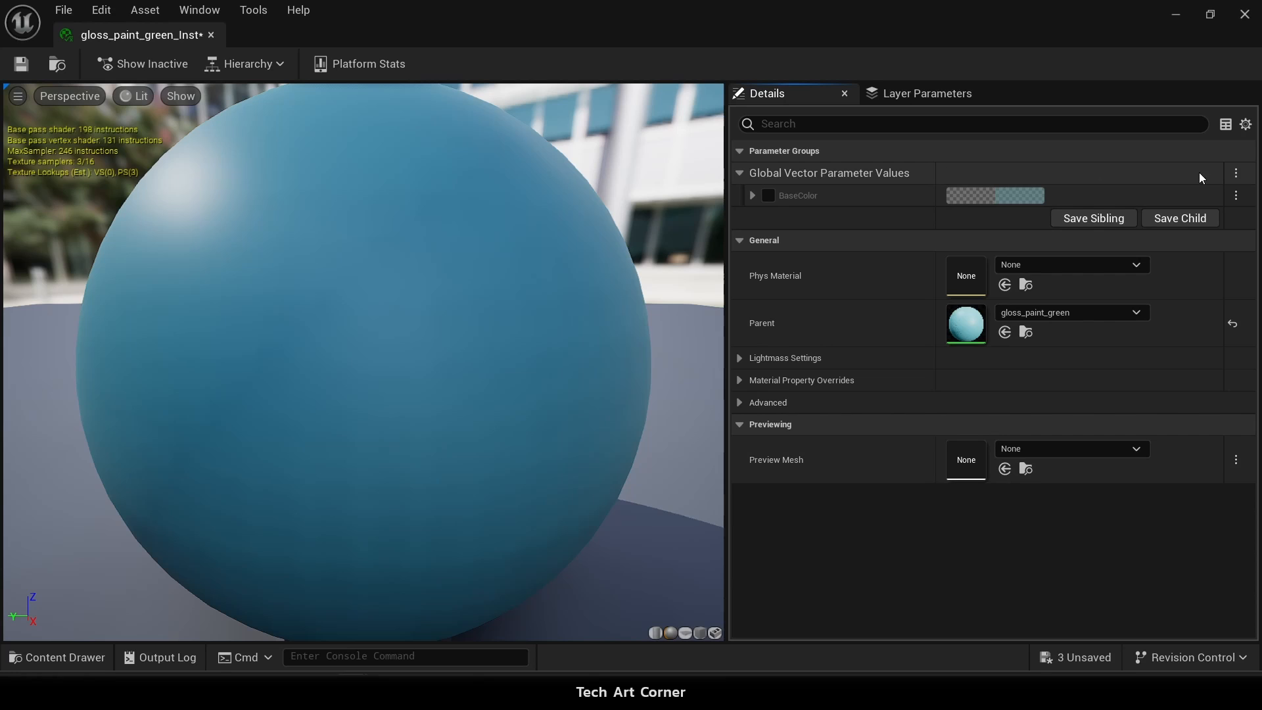
left_click(1236, 196)
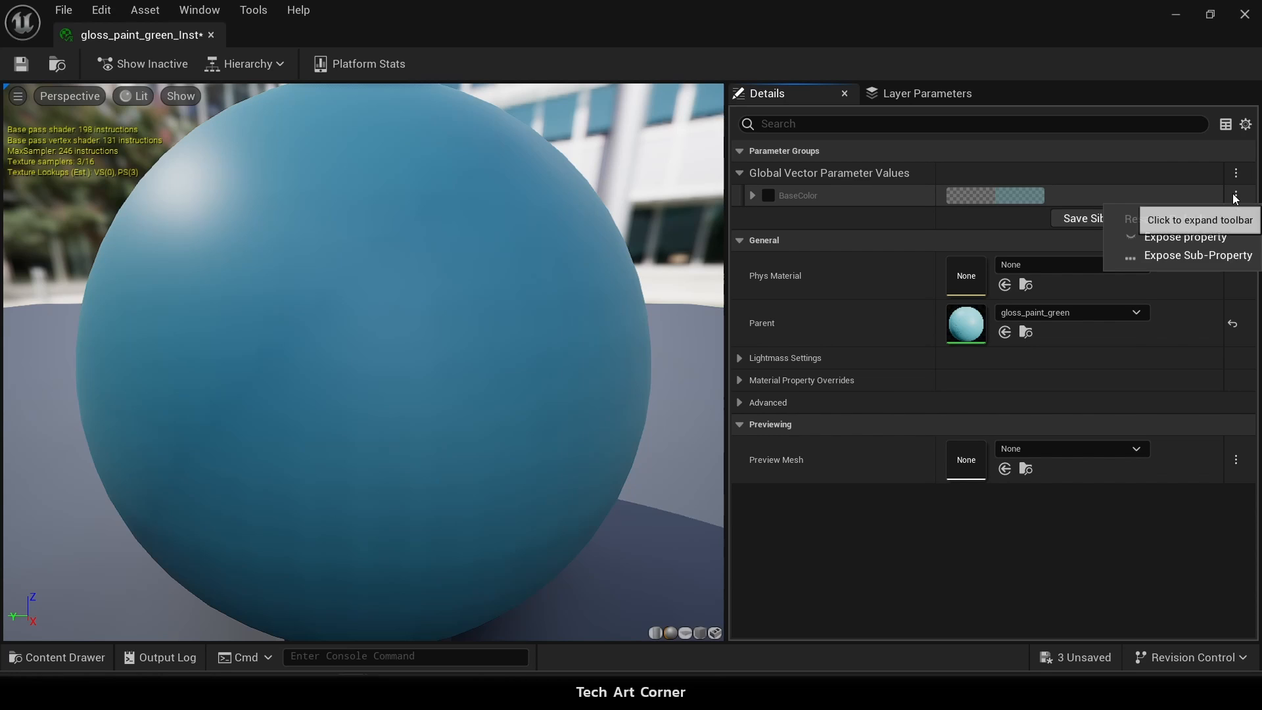
left_click(1178, 231)
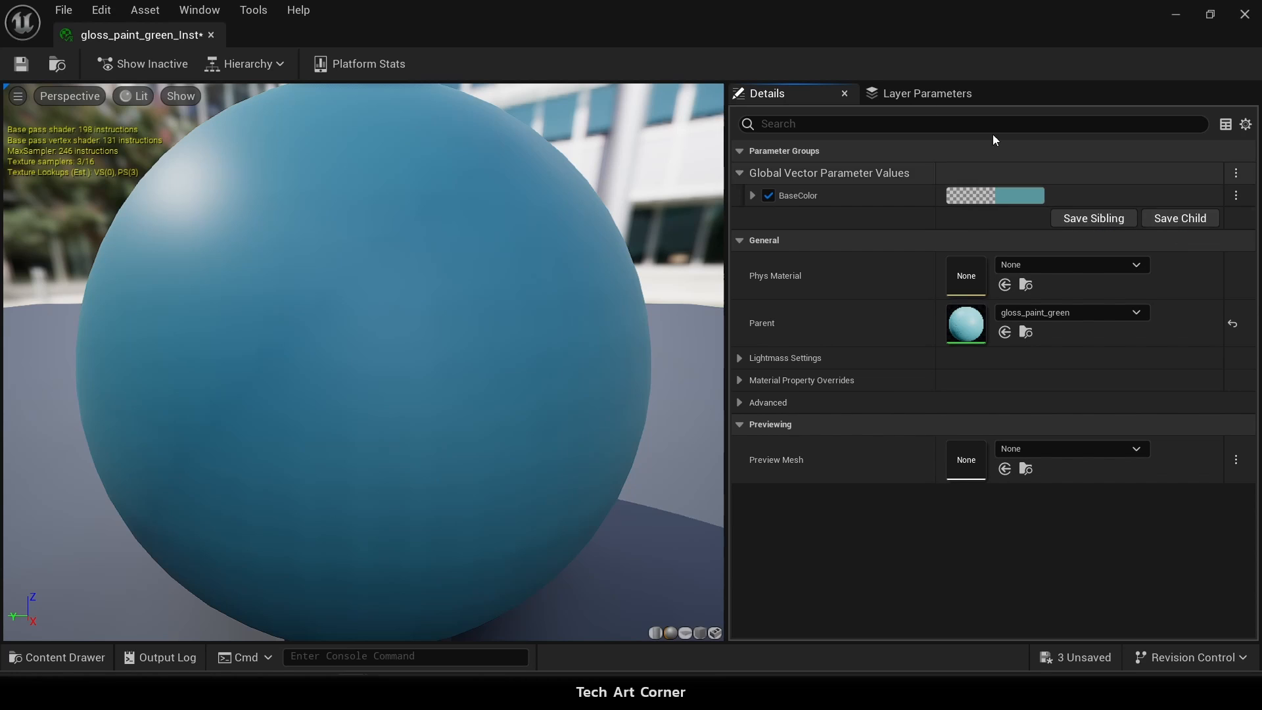
left_click_drag(142, 36, 554, 35)
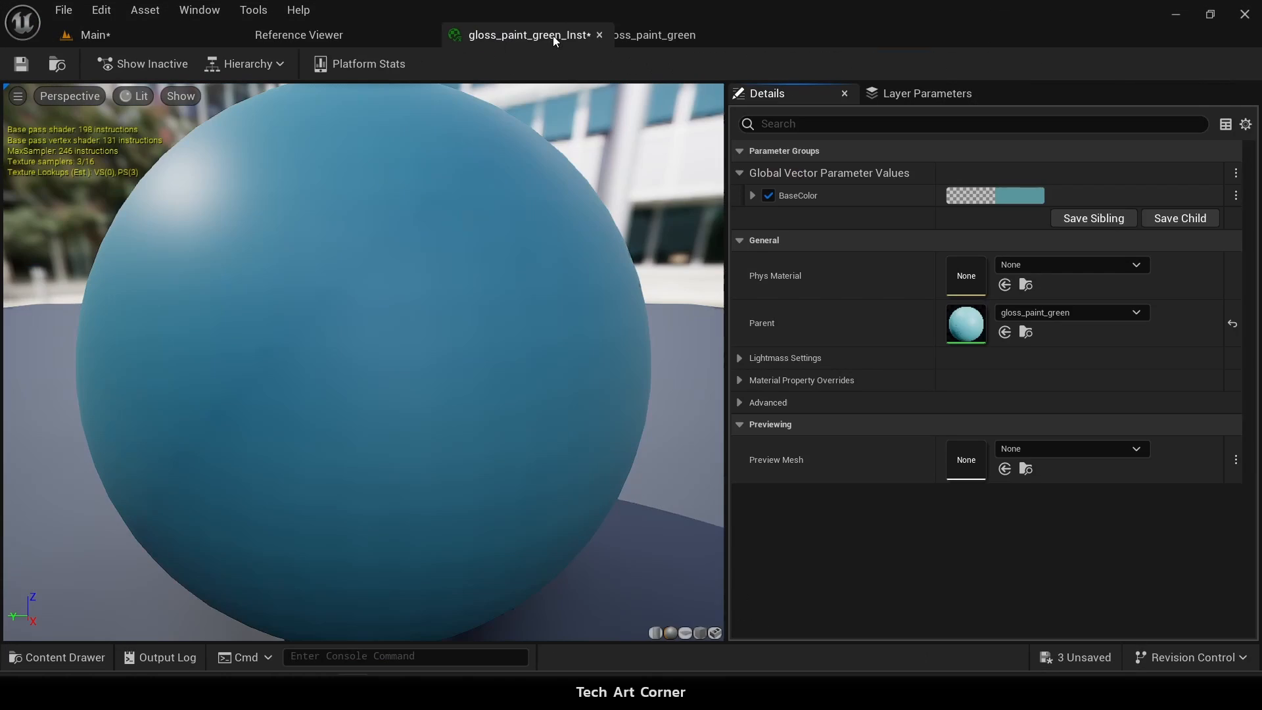
left_click(85, 34)
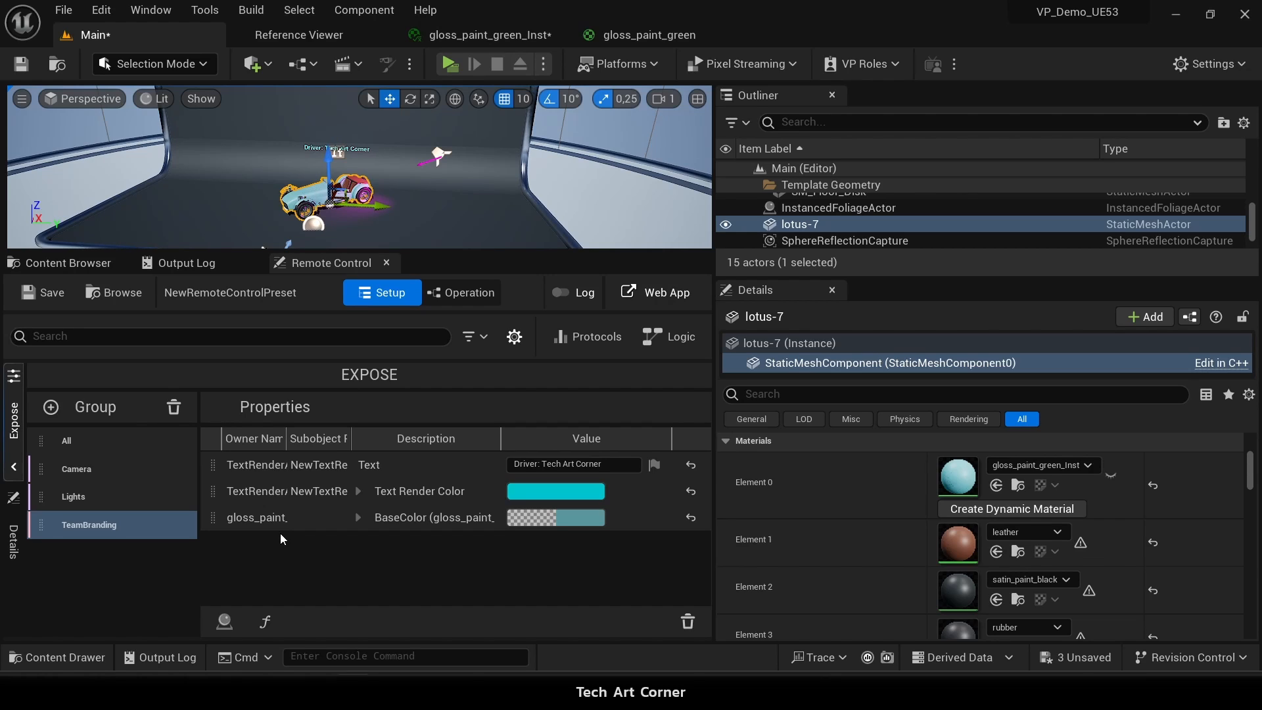
Save all modified assets, and launch the preset's web app in the browser at its local address.
left_click(70, 10)
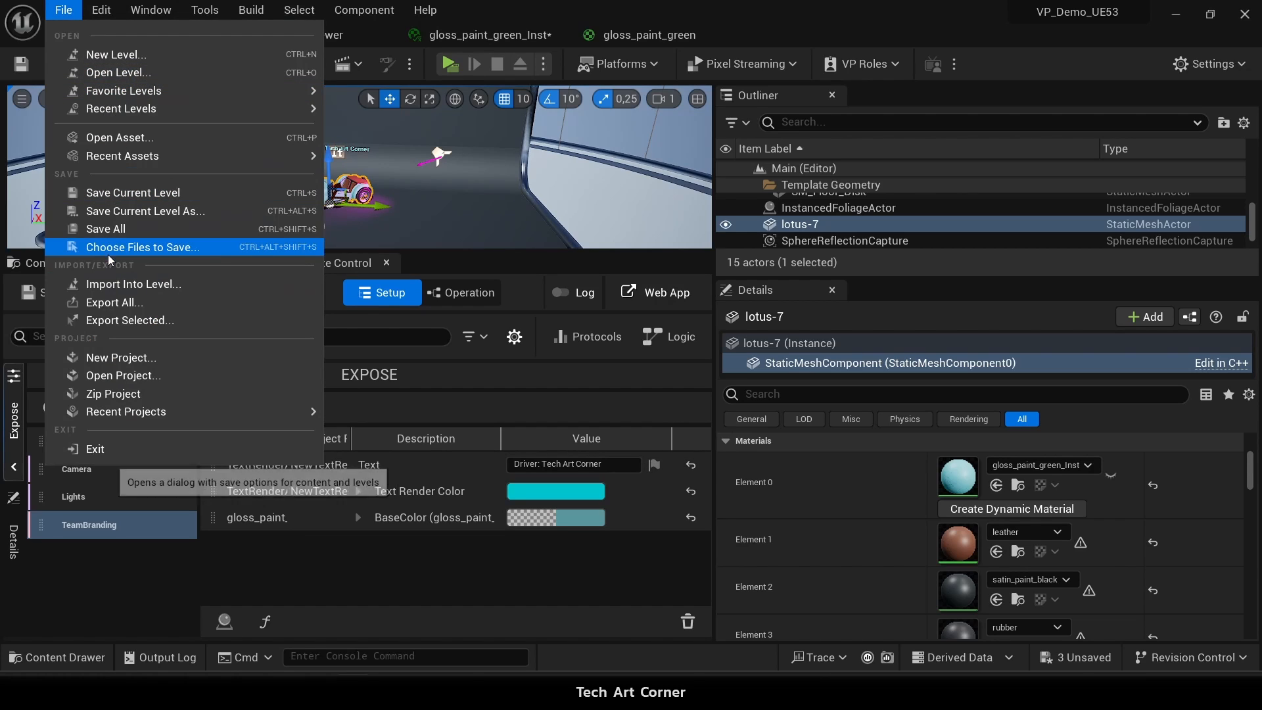
left_click(124, 230)
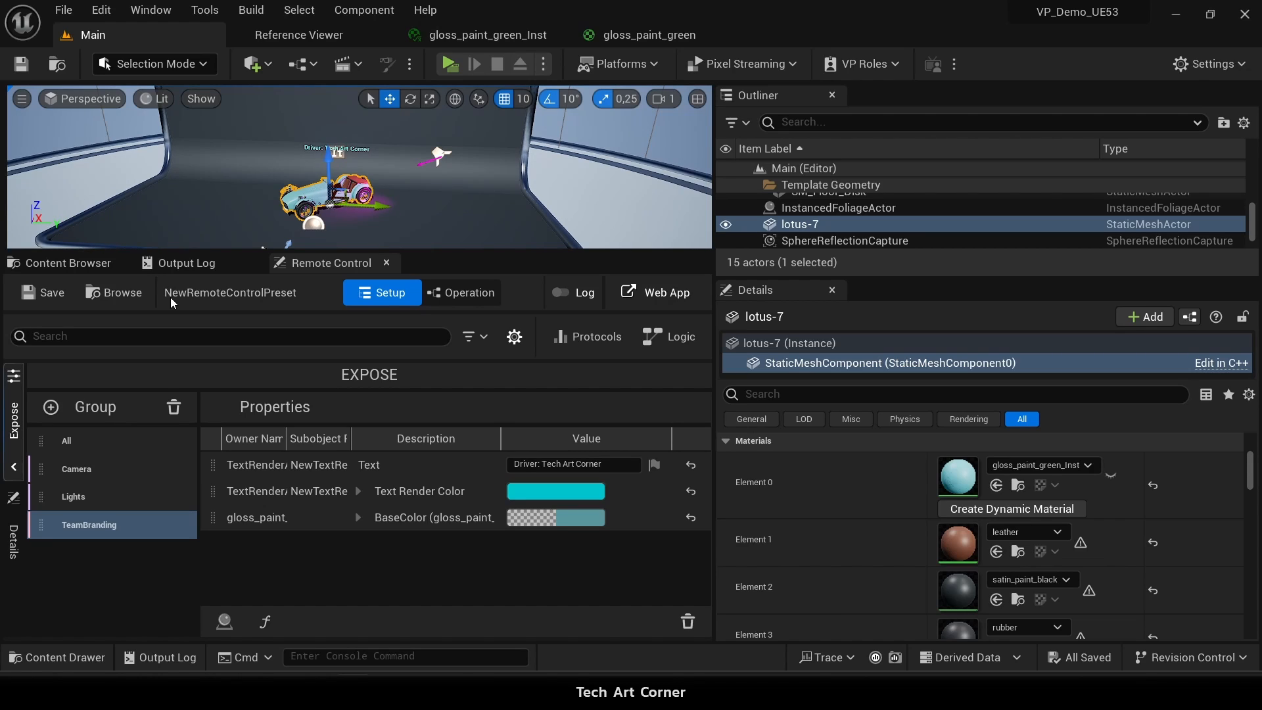
left_click(672, 296)
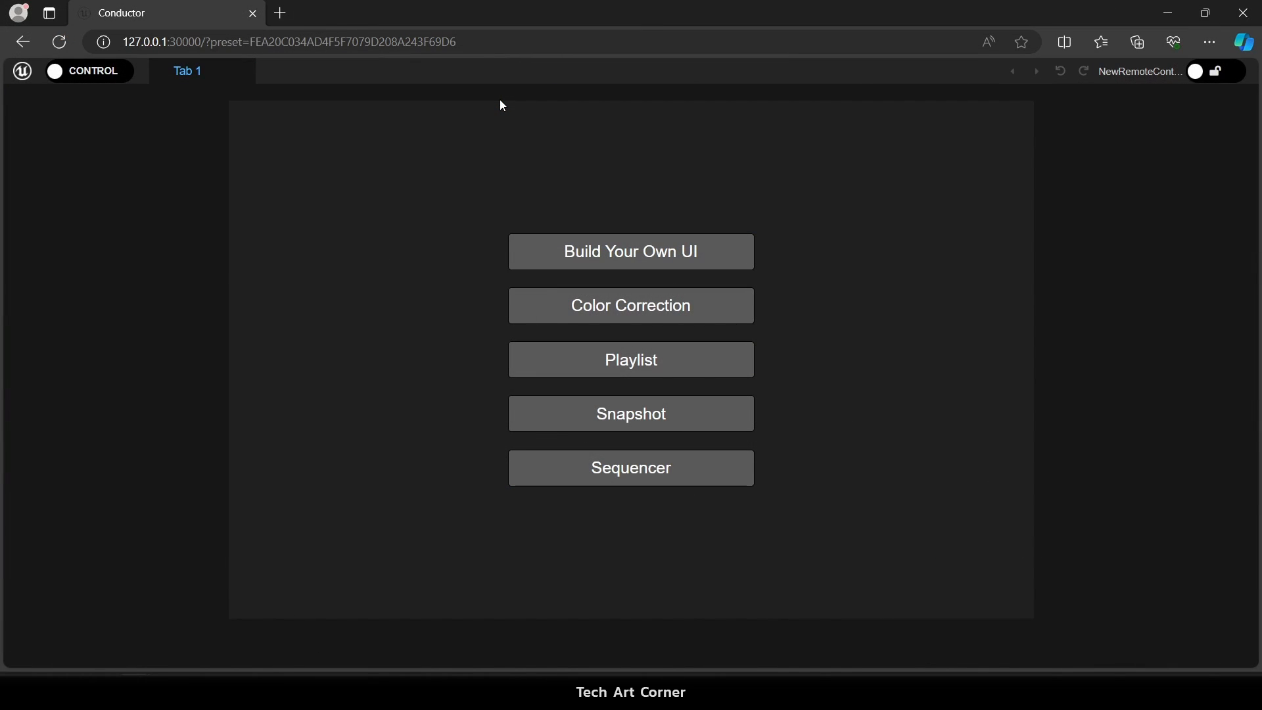
left_click_drag(170, 42, 62, 47)
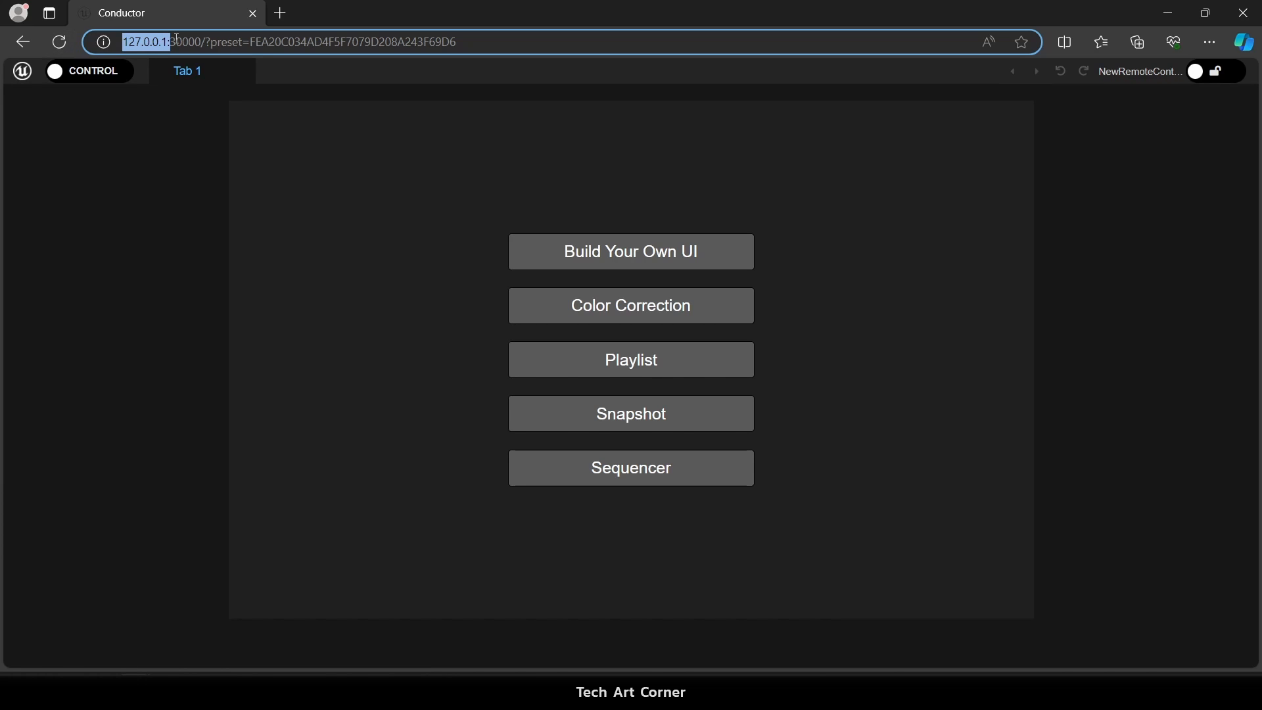
left_click(341, 50)
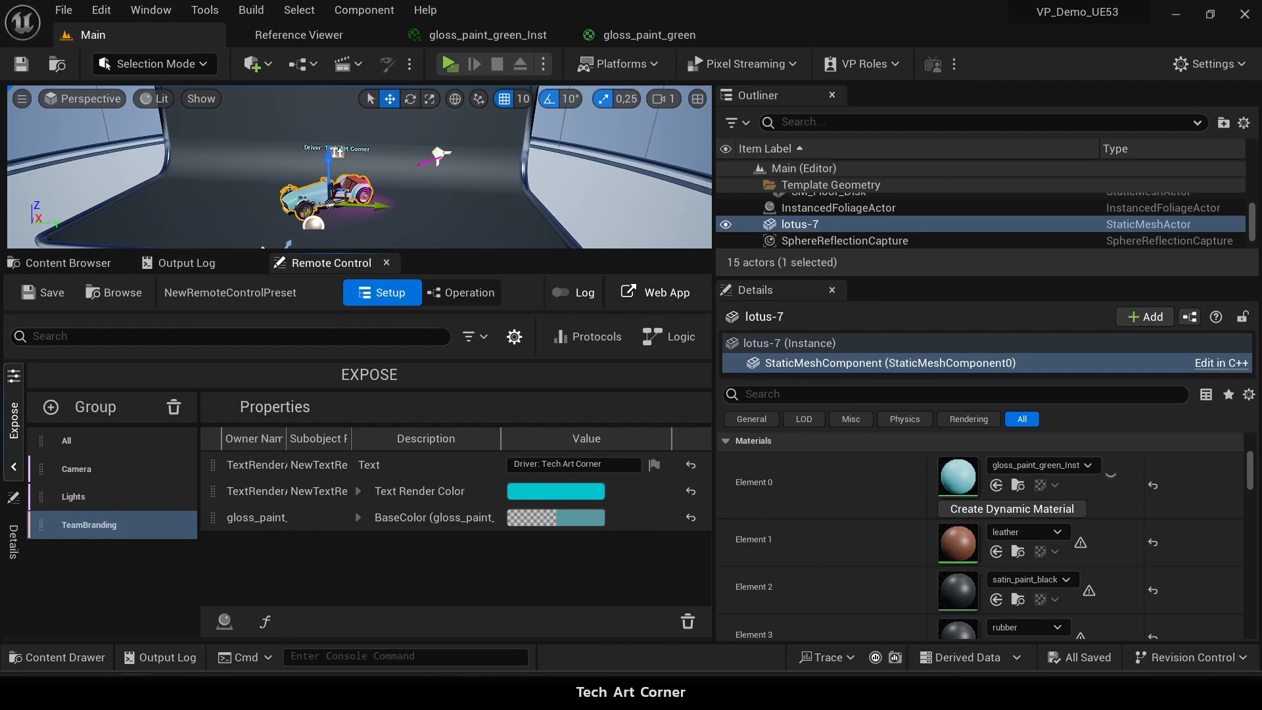
Check the Remote Control Web Interface bind address and HTTP port by searching the project settings for "remote control".
left_click(101, 10)
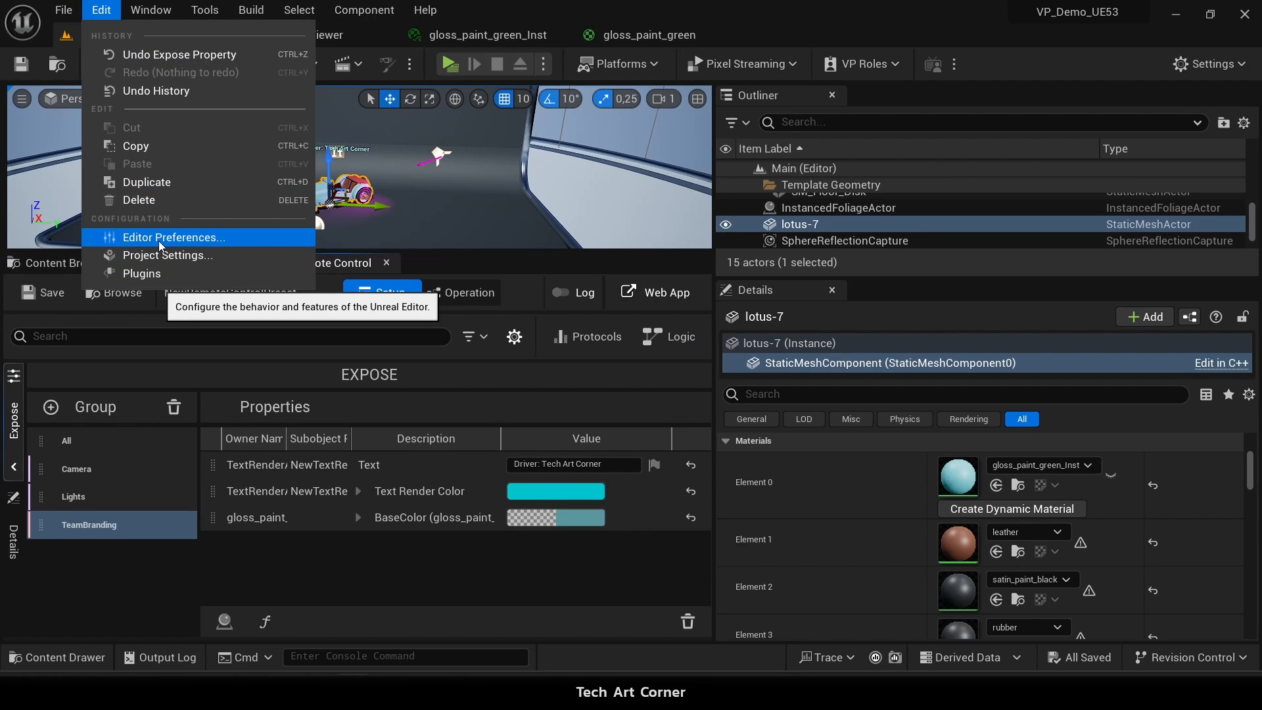
left_click(176, 255)
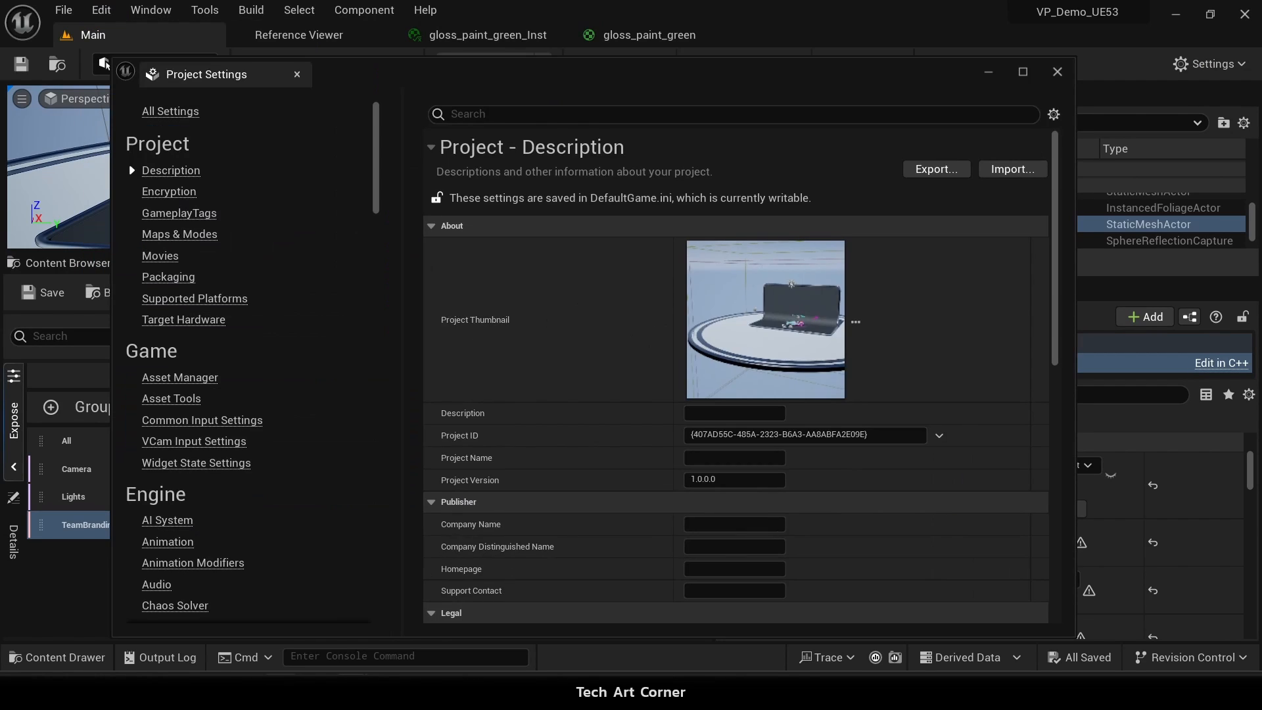
type("re")
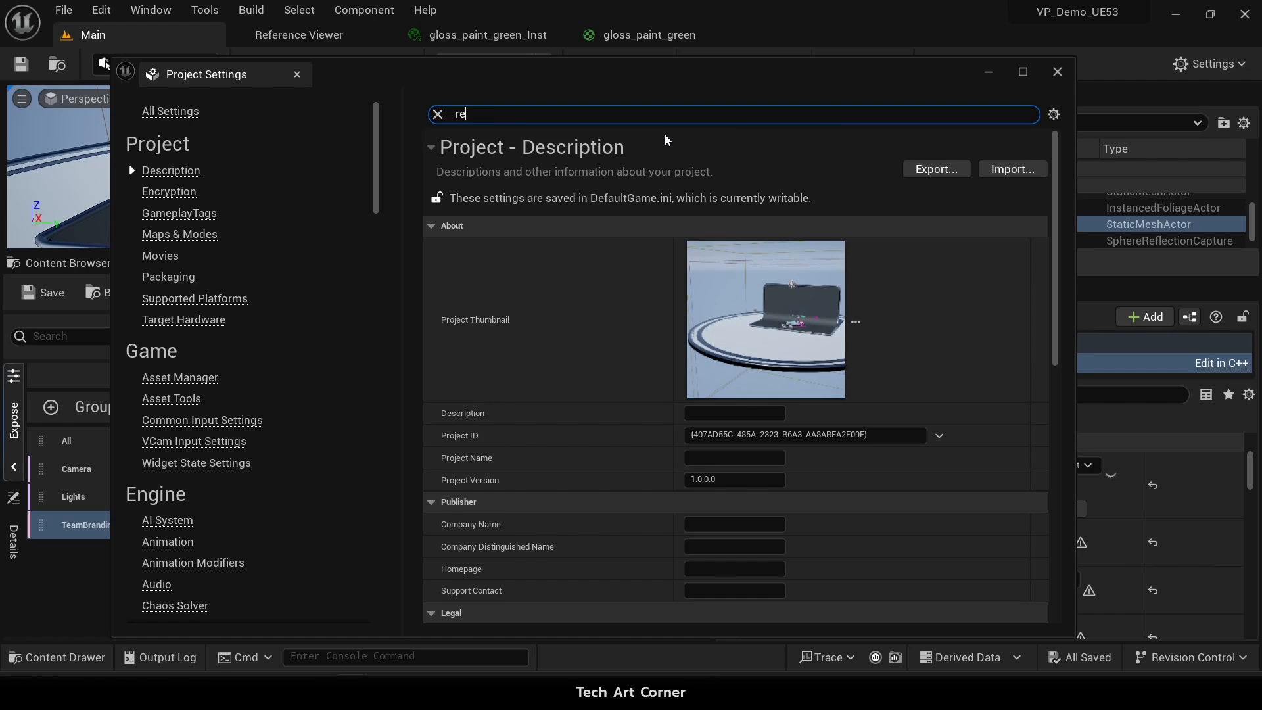
type("mote control")
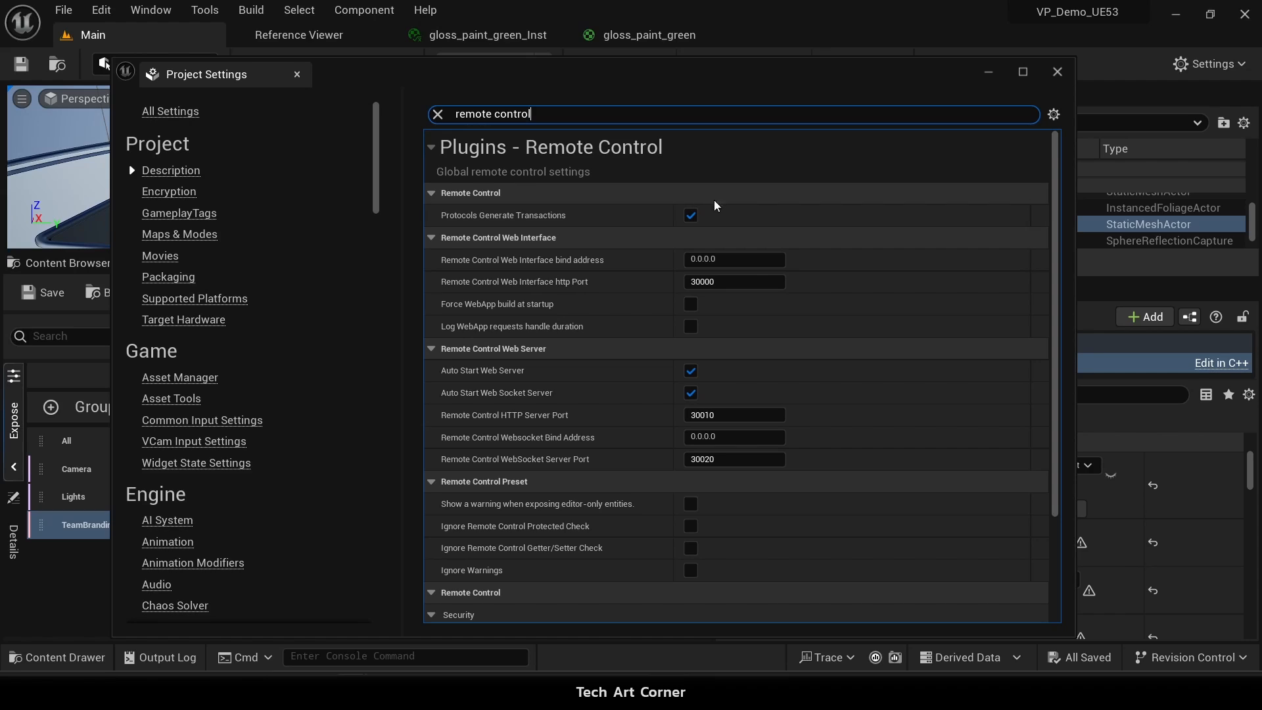
left_click(753, 279)
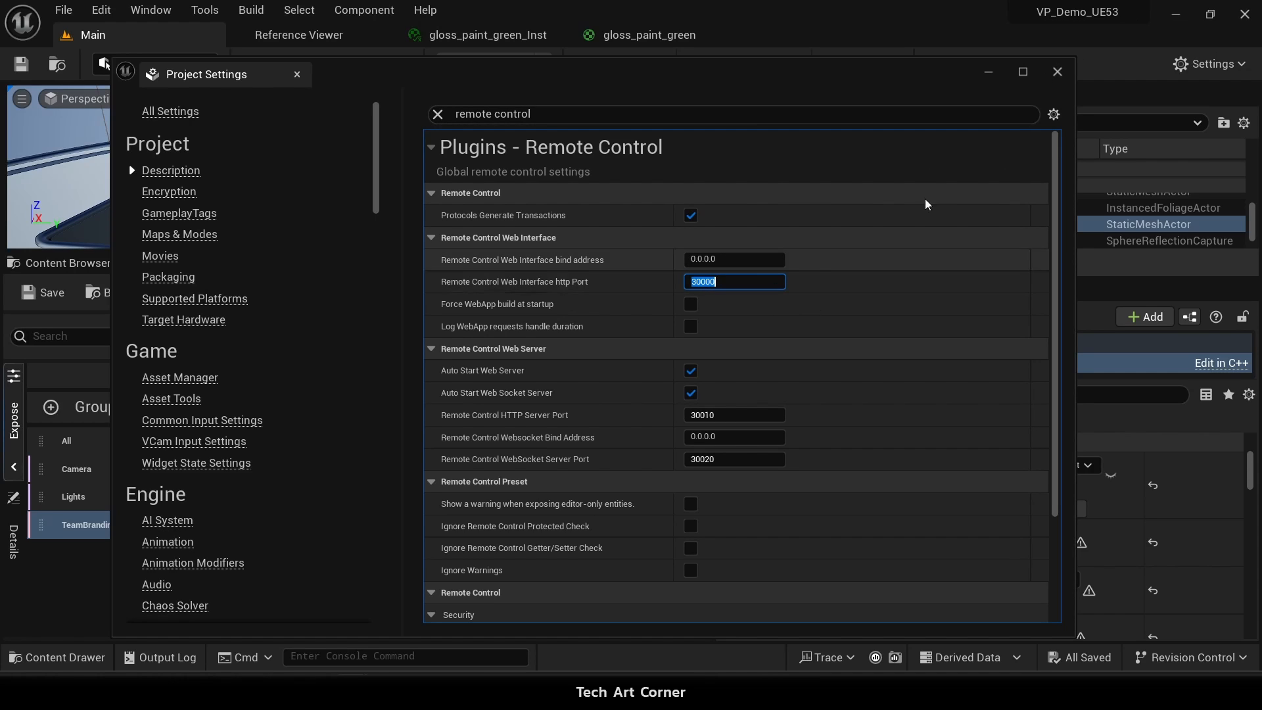
left_click(1057, 71)
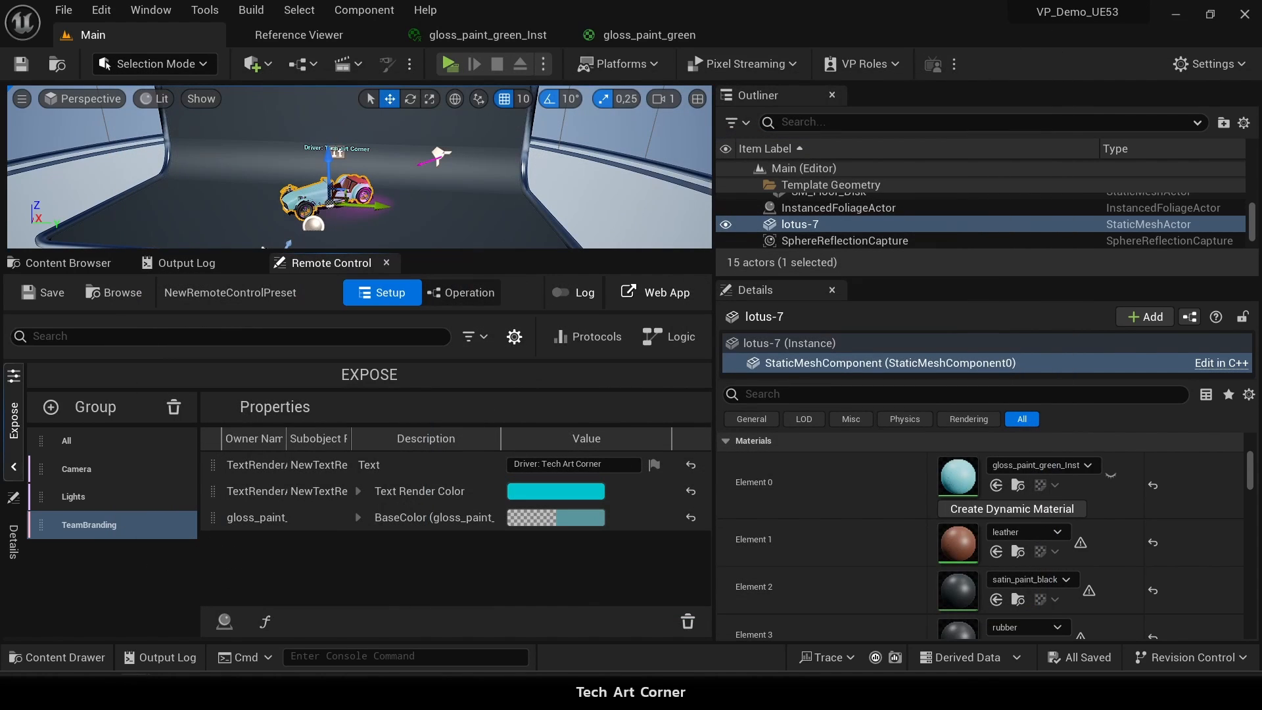
Switch to the Conductor web app in the browser, start a Build Your Own UI layout and enter Design mode.
left_click_drag(235, 574, 669, 18)
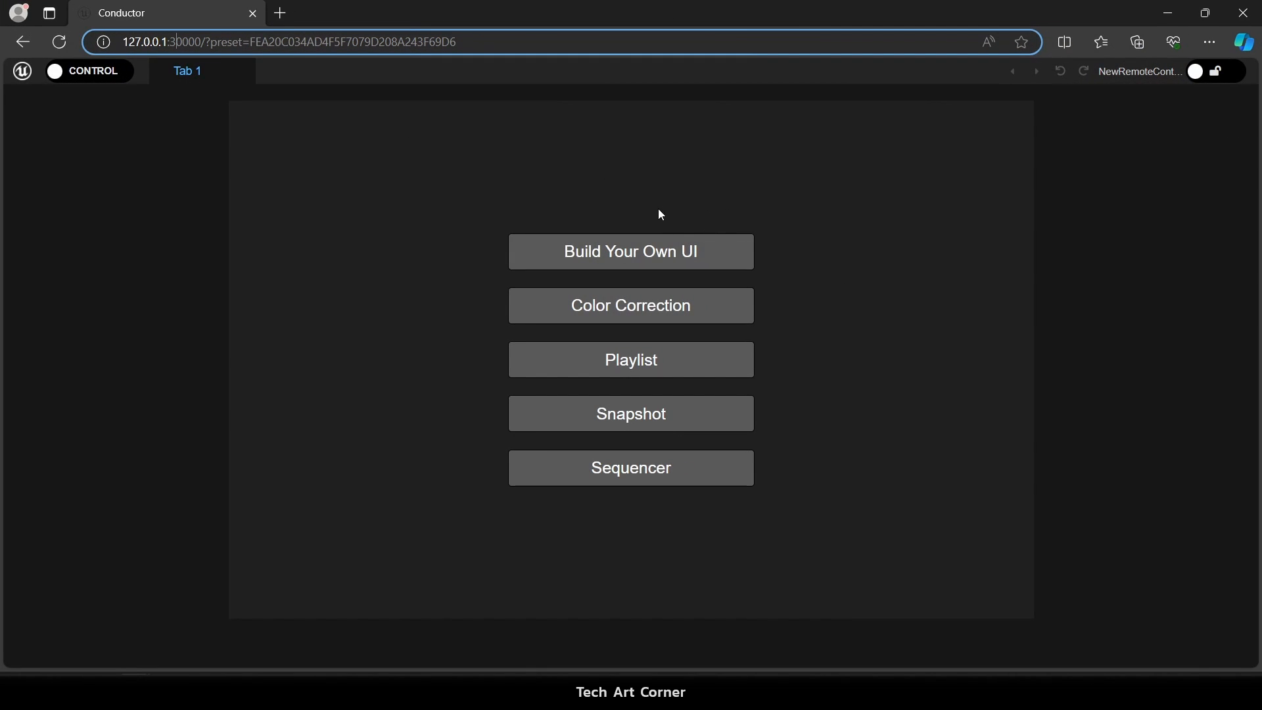
left_click(700, 263)
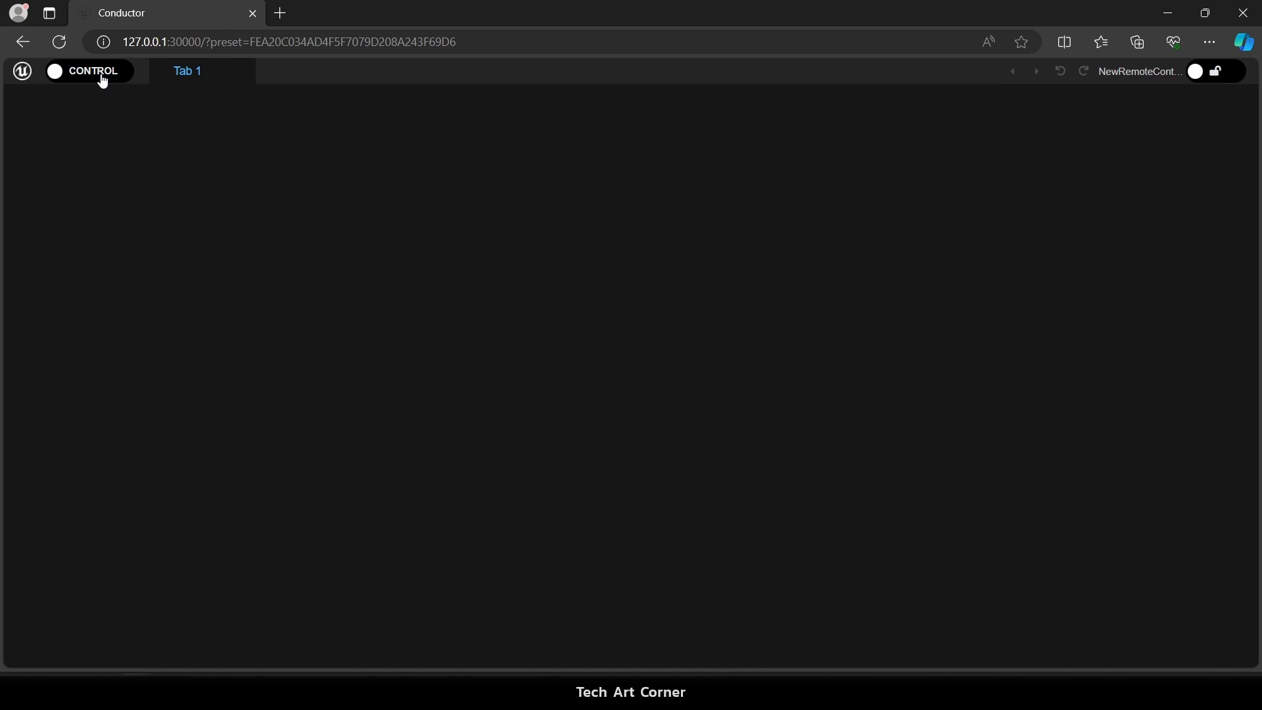
left_click(72, 78)
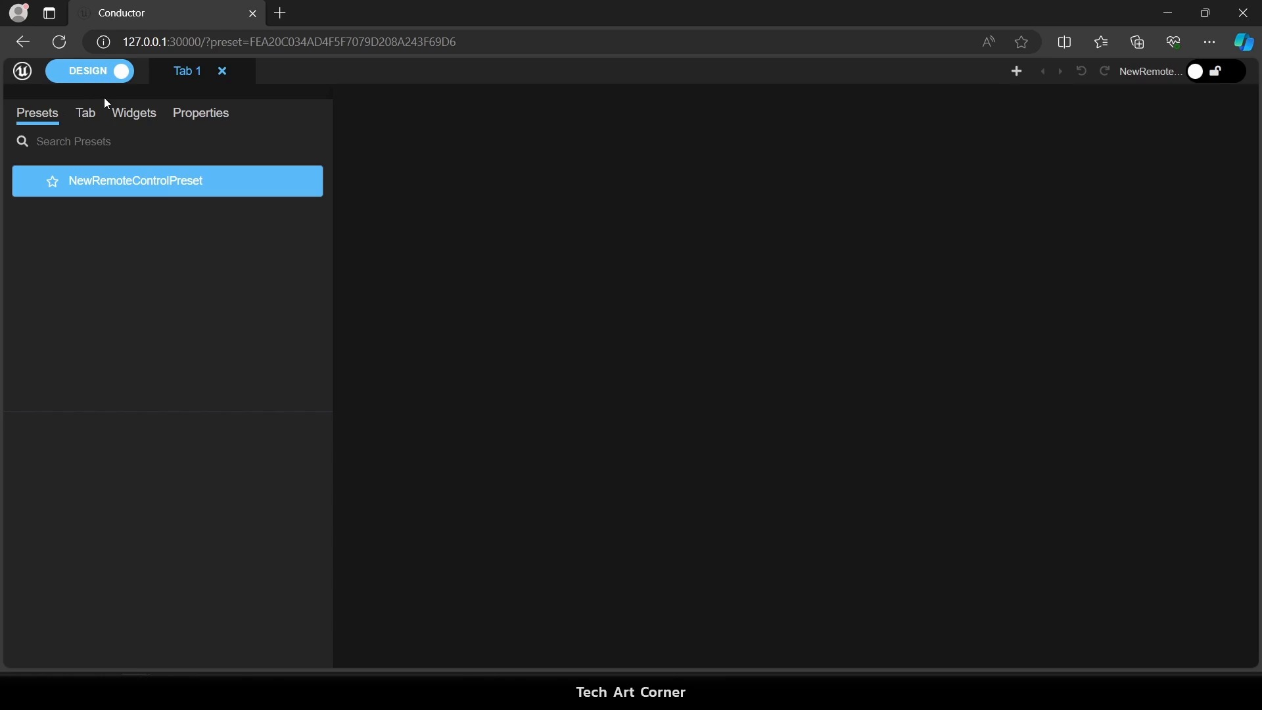
Review the tab options and available widgets, and add a Dial widget to the empty Tab 1 canvas.
left_click(89, 120)
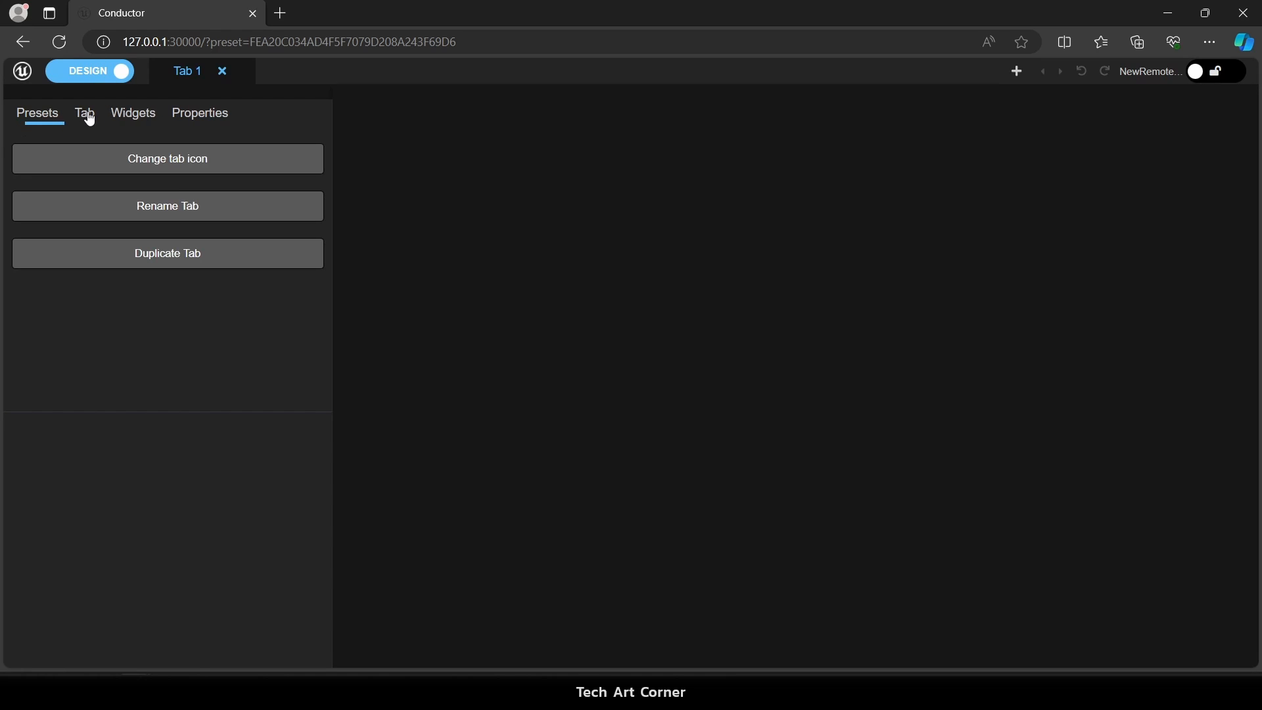
left_click(135, 115)
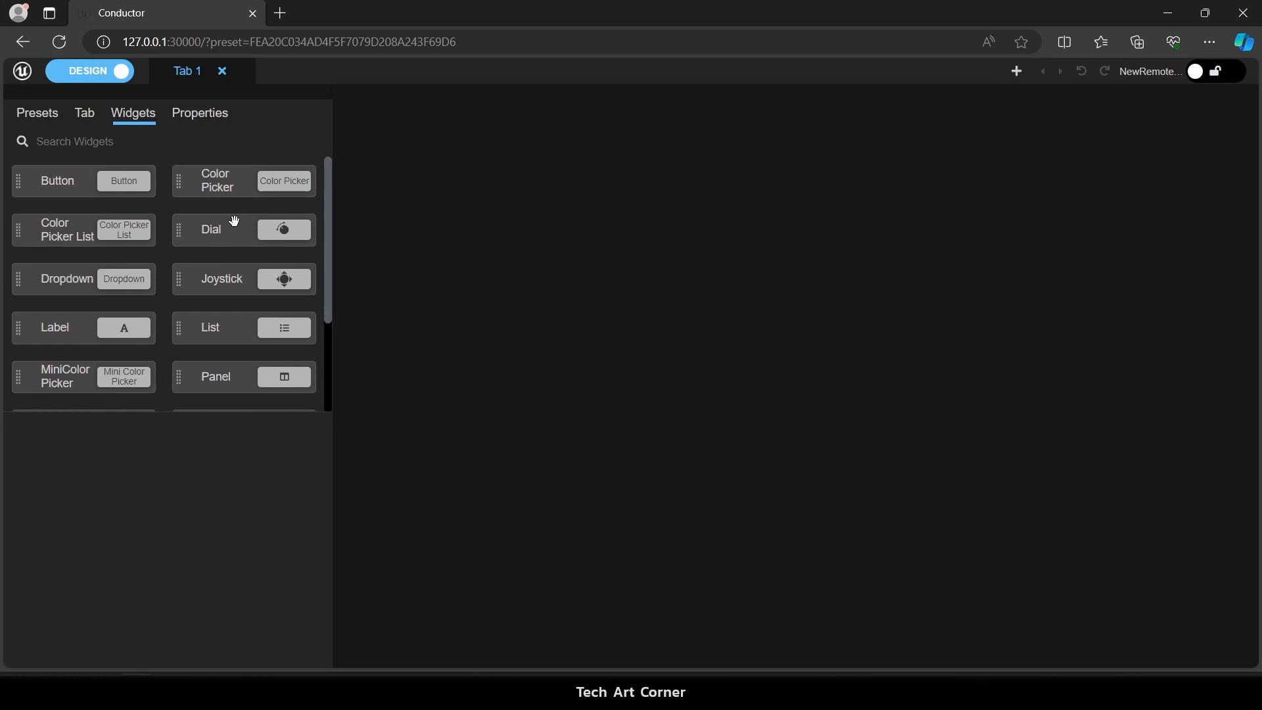
left_click_drag(234, 220, 517, 266)
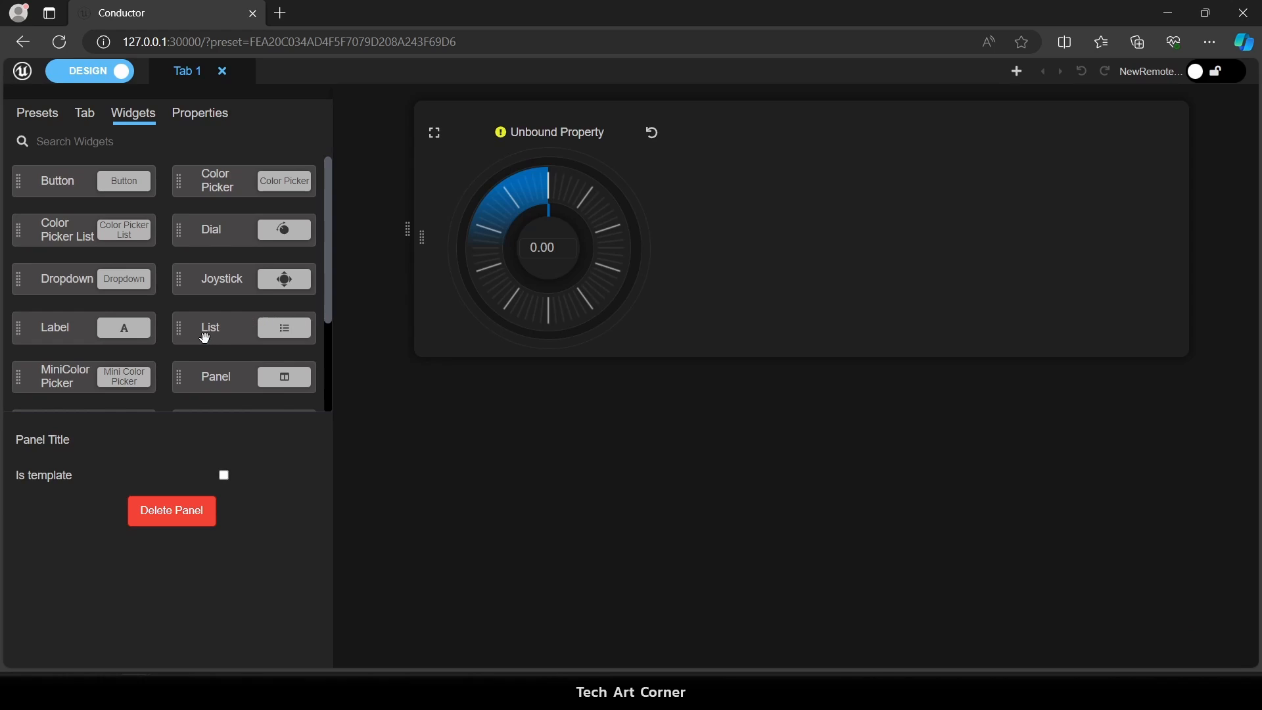
Add a Slider widget below the dial and check which properties it can be bound to.
scroll(112, 357, "down", 1)
scroll(113, 362, "down", 1)
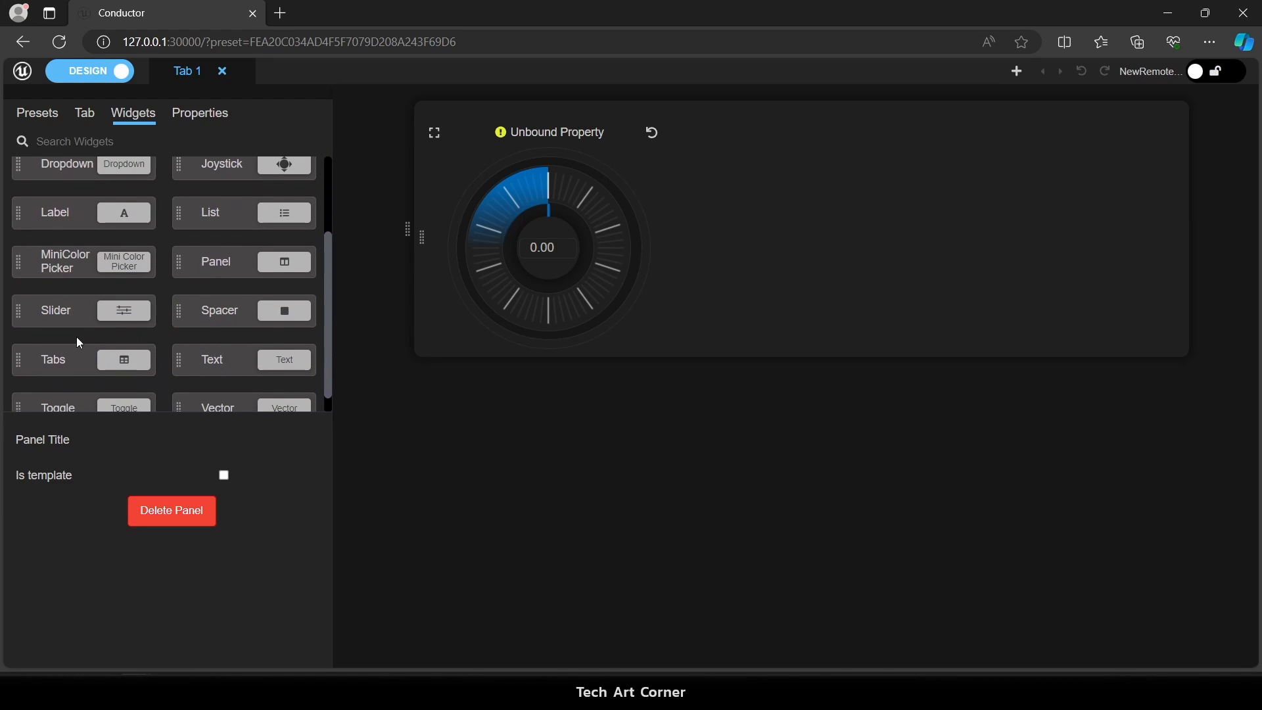
left_click_drag(72, 322, 722, 323)
left_click_drag(133, 296, 799, 201)
left_click_drag(71, 308, 463, 391)
left_click(187, 446)
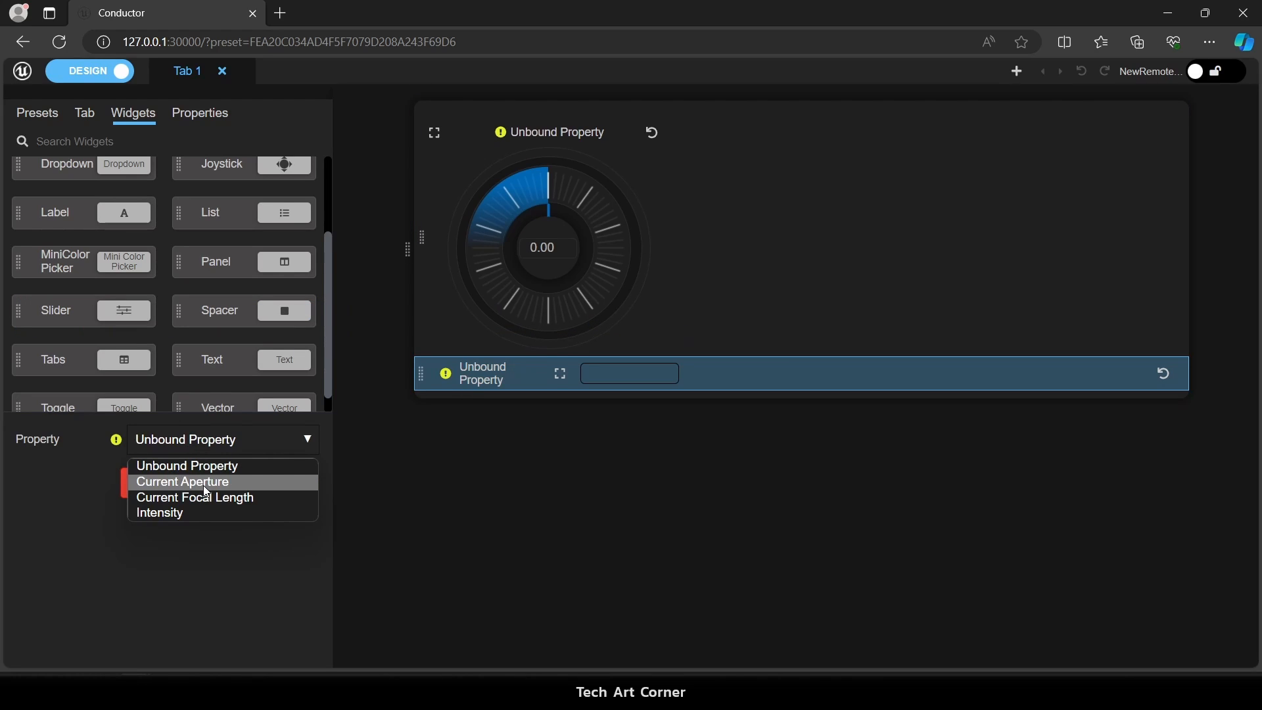
left_click(797, 499)
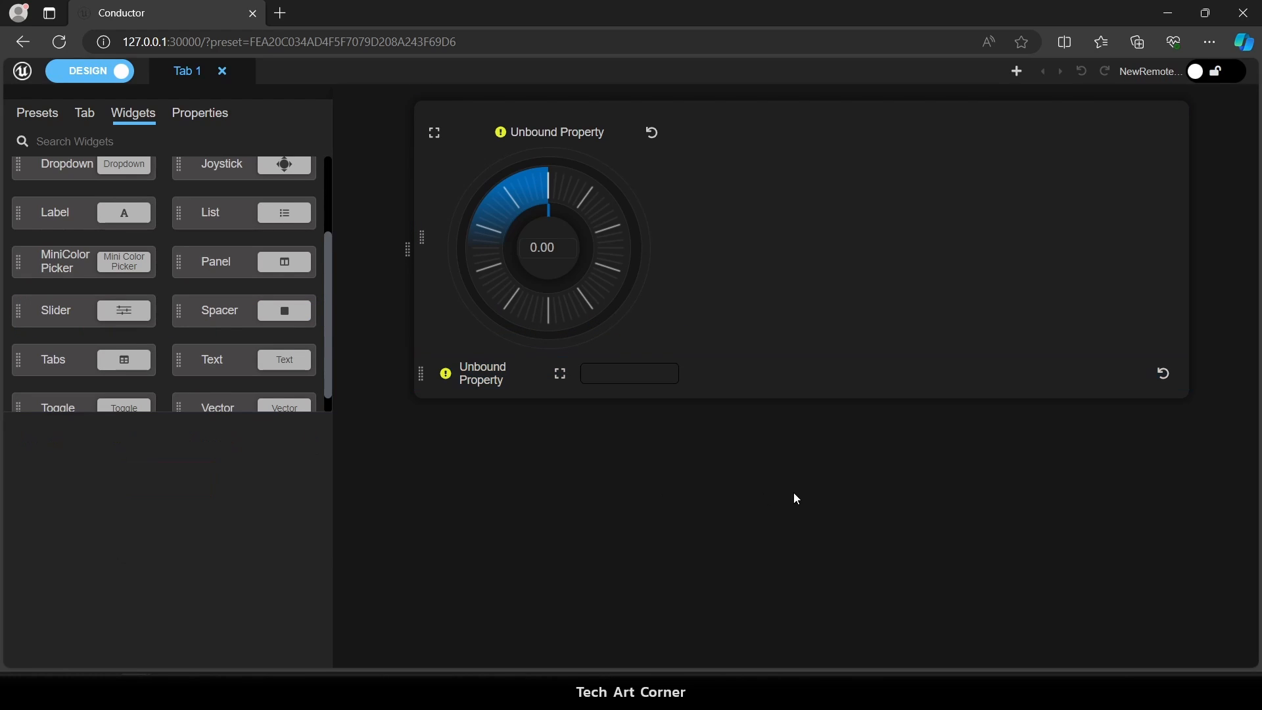
Delete the unbound dial and slider widgets from the Tab 1 panel.
left_click(478, 243)
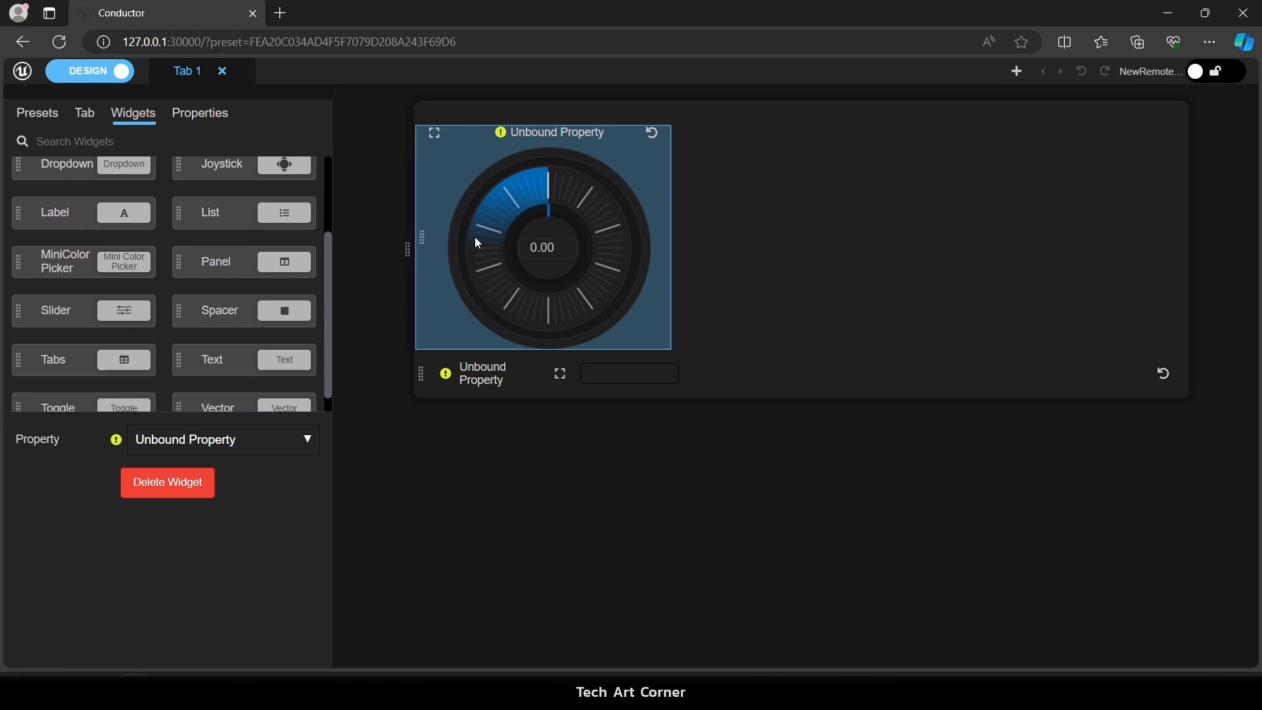
key("Delete")
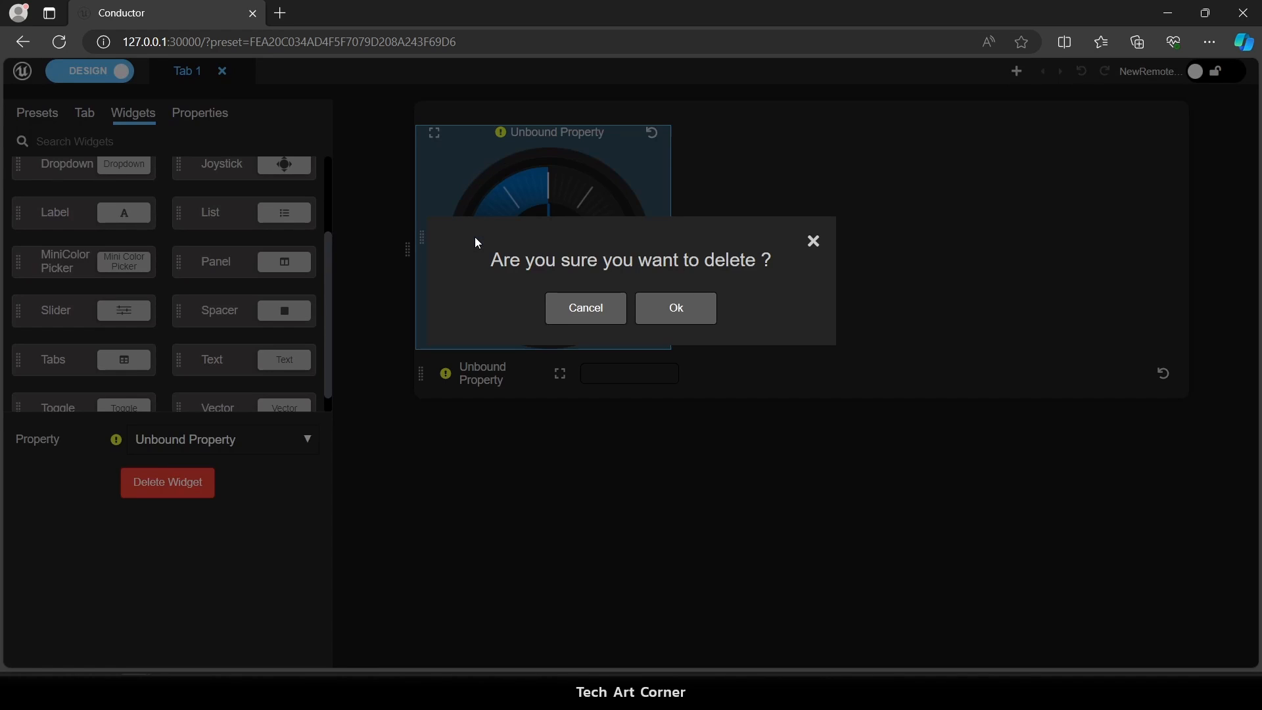
left_click(670, 315)
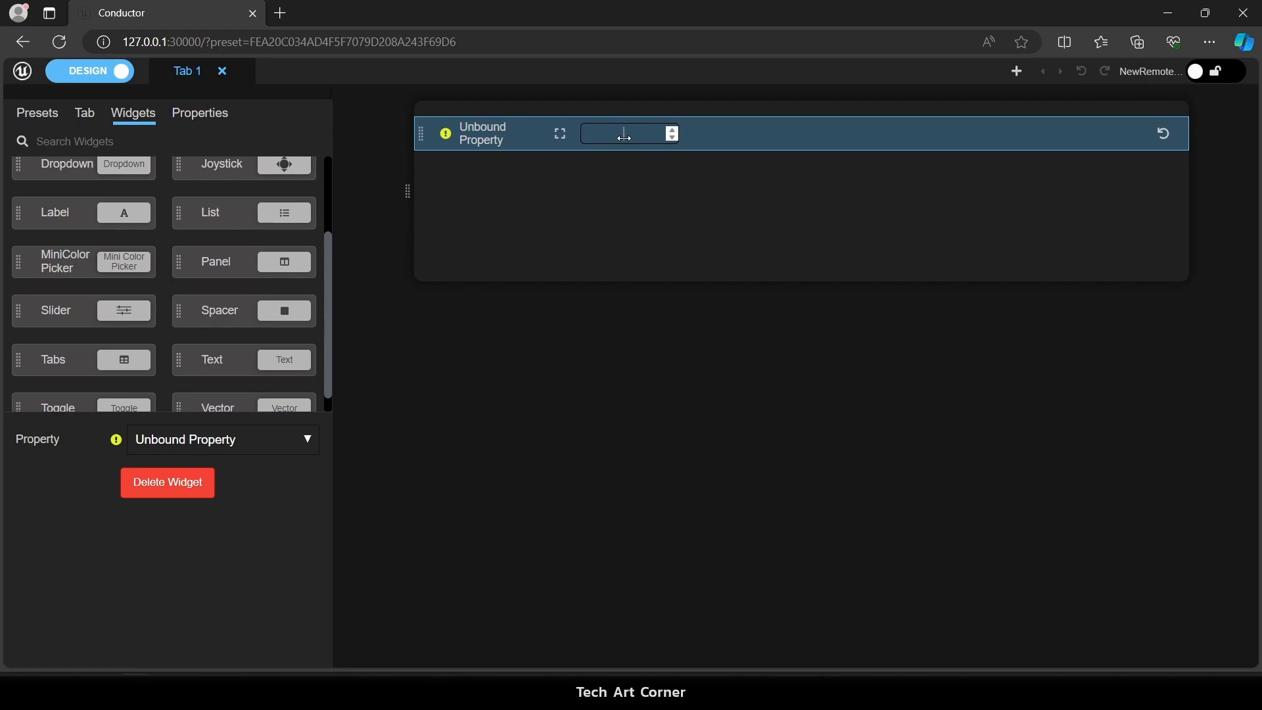
key("Delete")
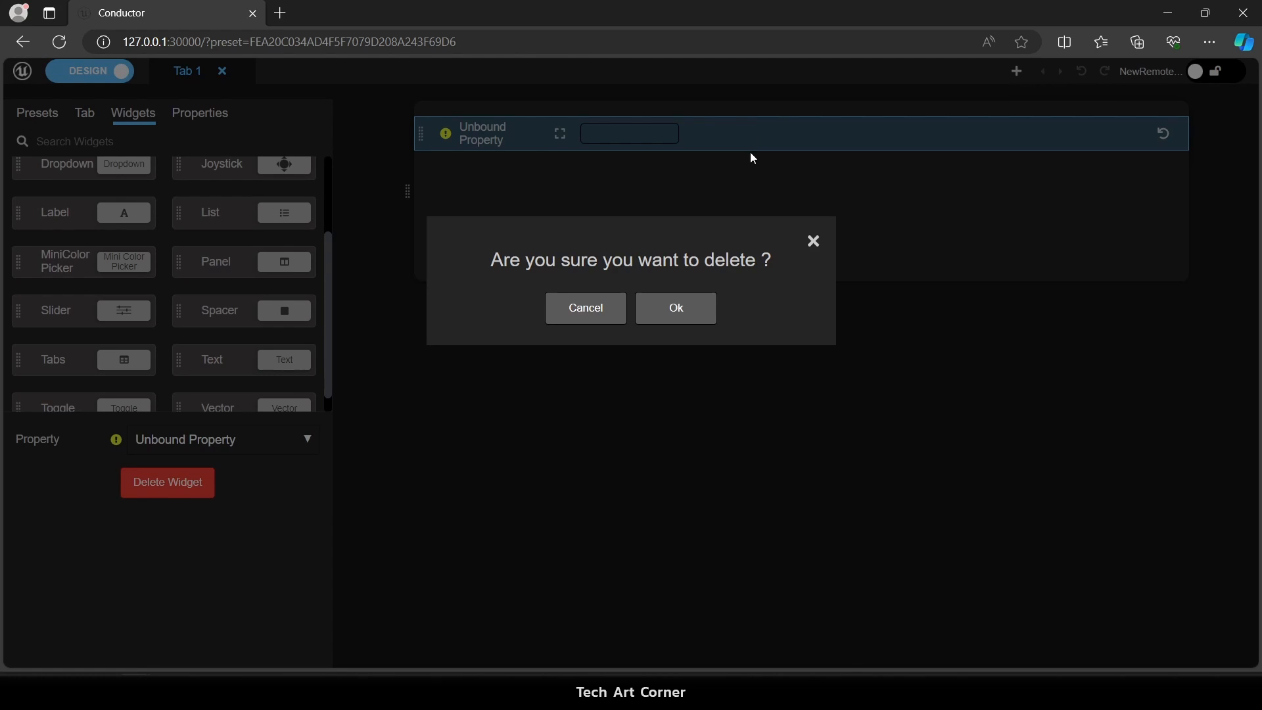
left_click(712, 313)
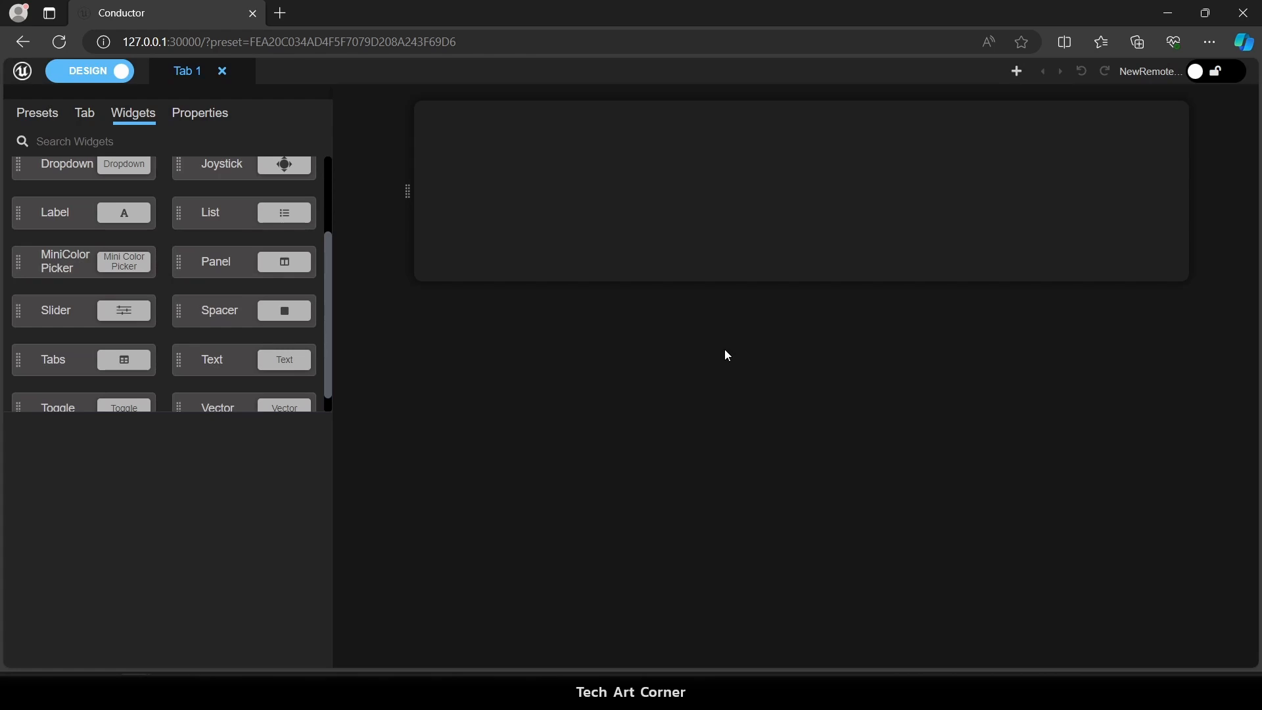
Try placing the Camera group's Current Aperture property on the empty panel, and delete the placed widget.
left_click(213, 122)
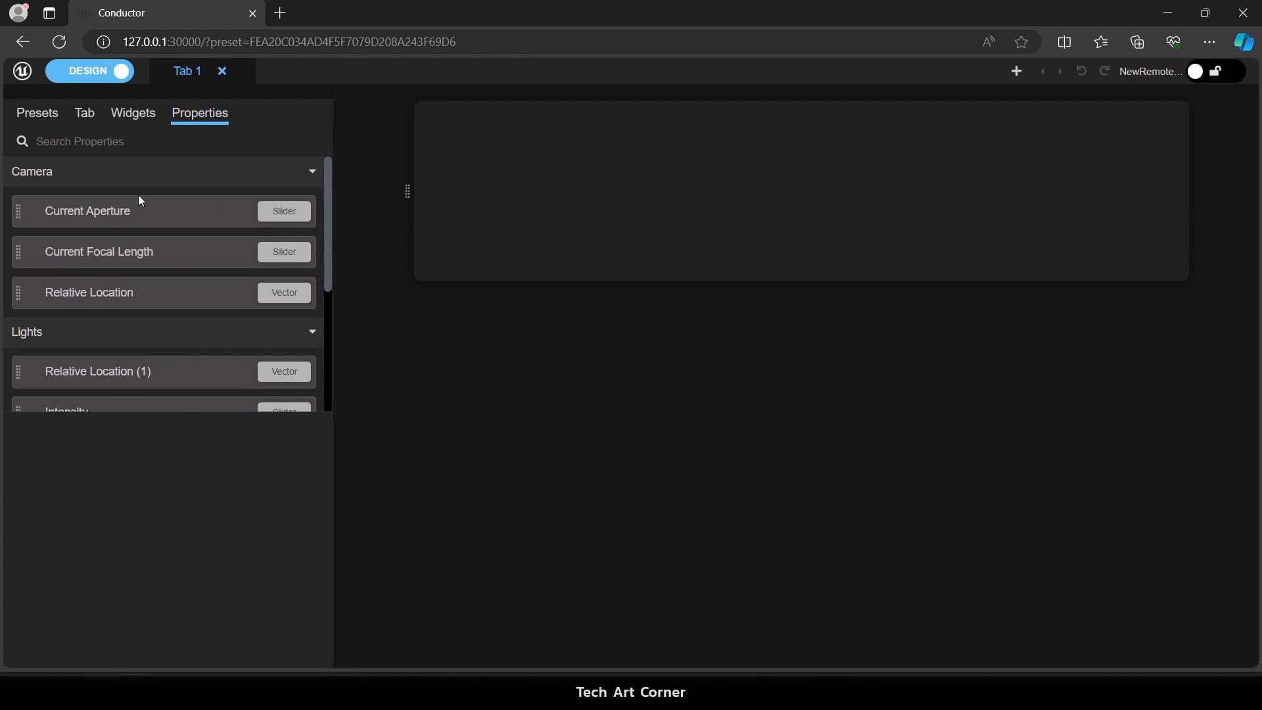
left_click_drag(139, 197, 558, 191)
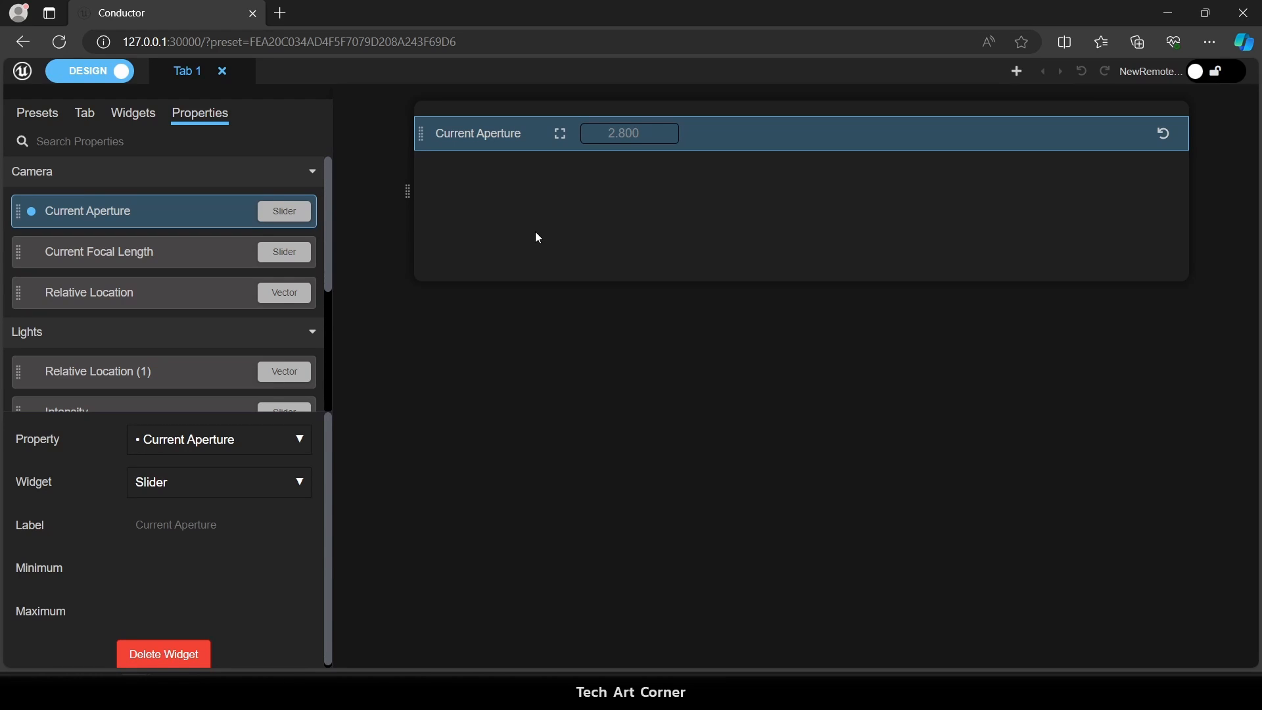
key("Delete")
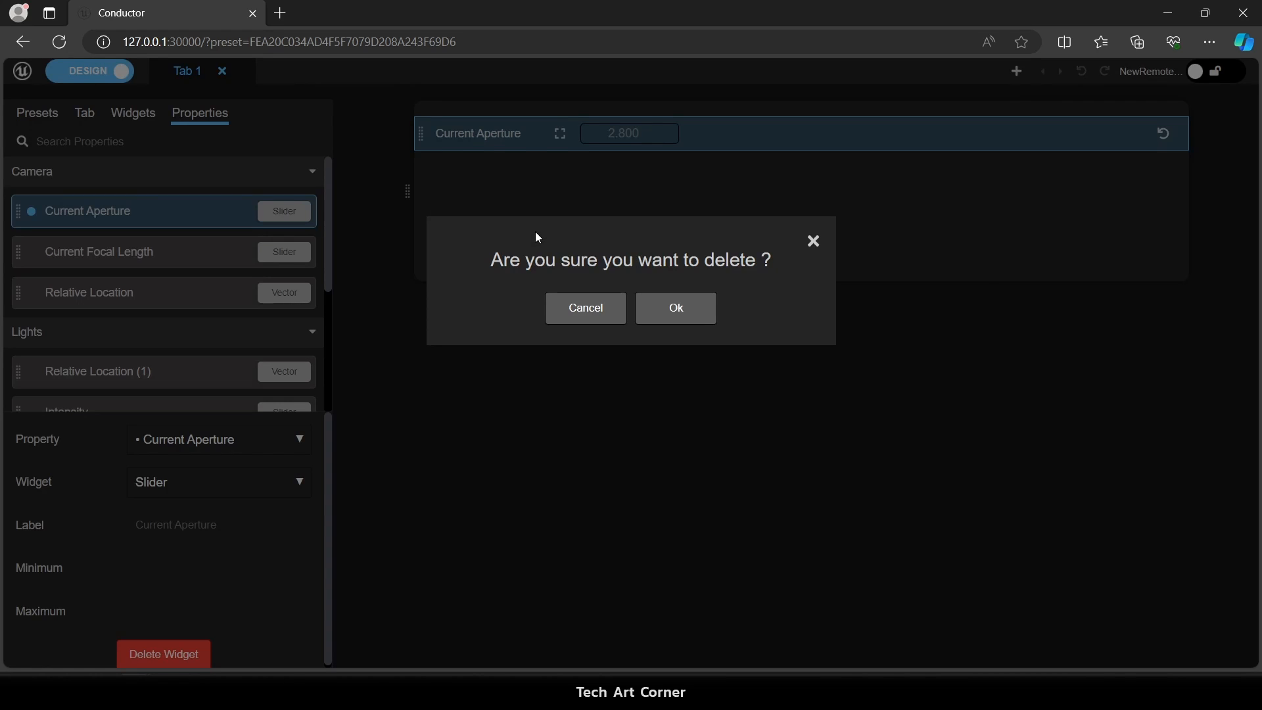
left_click(712, 312)
Add the whole Camera, Lights and TeamBranding property groups to the panel, one below the other.
left_click_drag(49, 183, 593, 196)
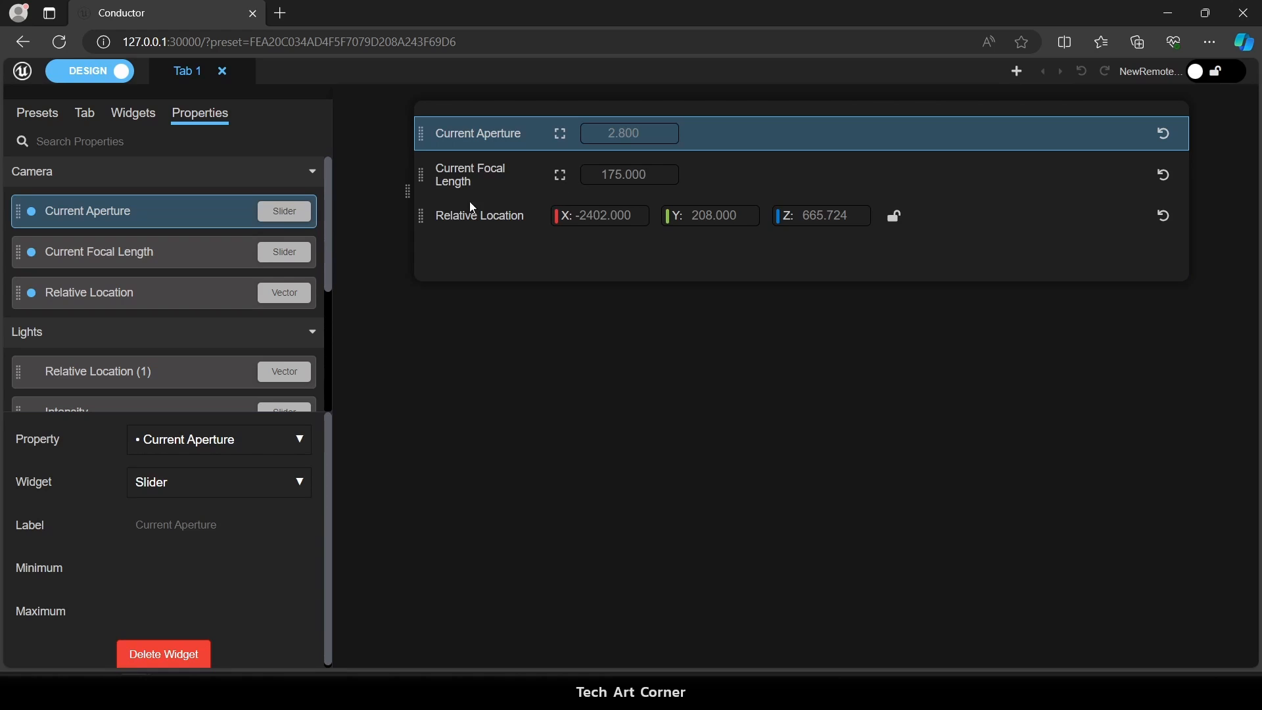
left_click_drag(140, 344, 610, 263)
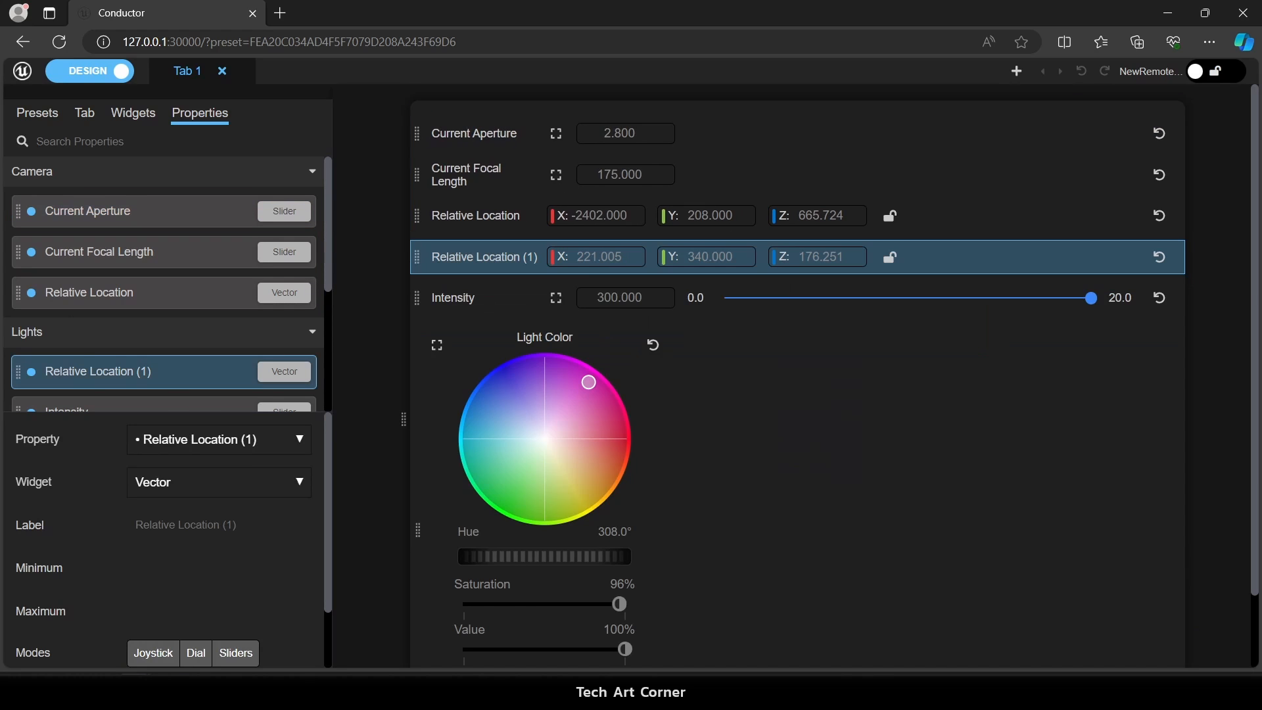
scroll(141, 315, "down", 3)
left_click_drag(142, 266, 628, 530)
left_click_drag(132, 268, 572, 630)
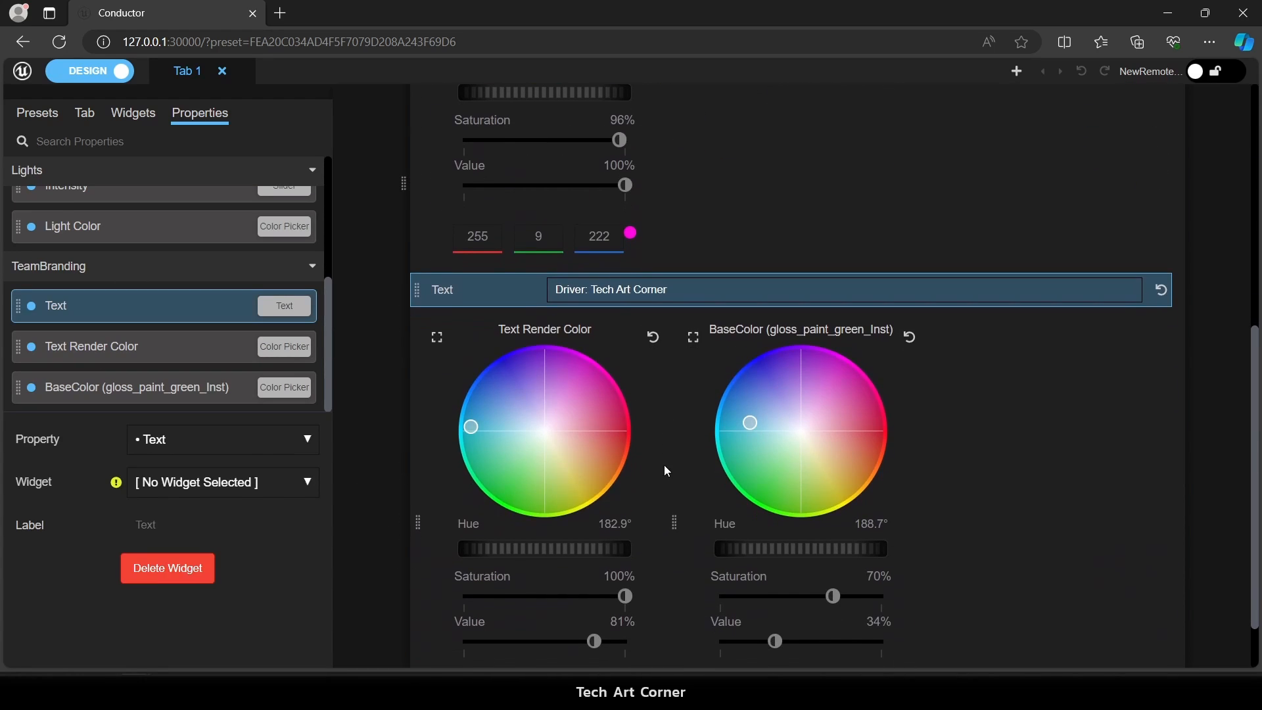
scroll(664, 464, "up", 6)
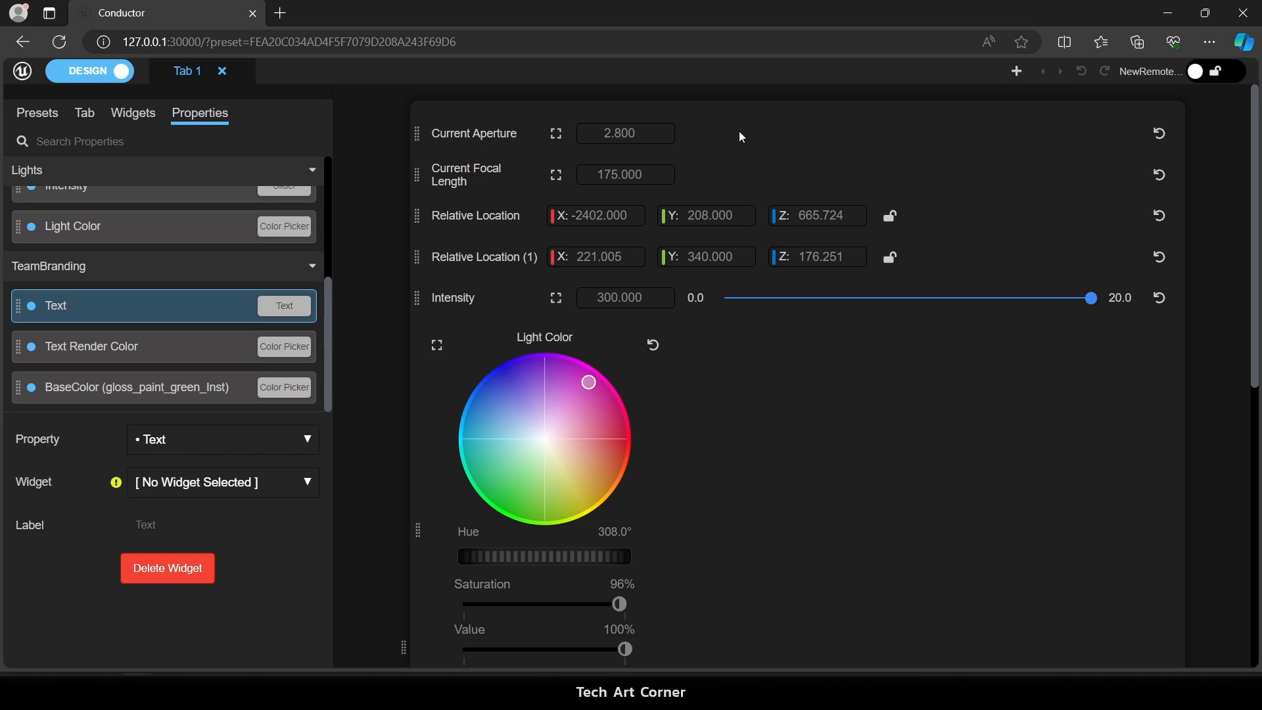
Change the widget type of Current Aperture and Current Focal Length to Dial.
left_click(517, 135)
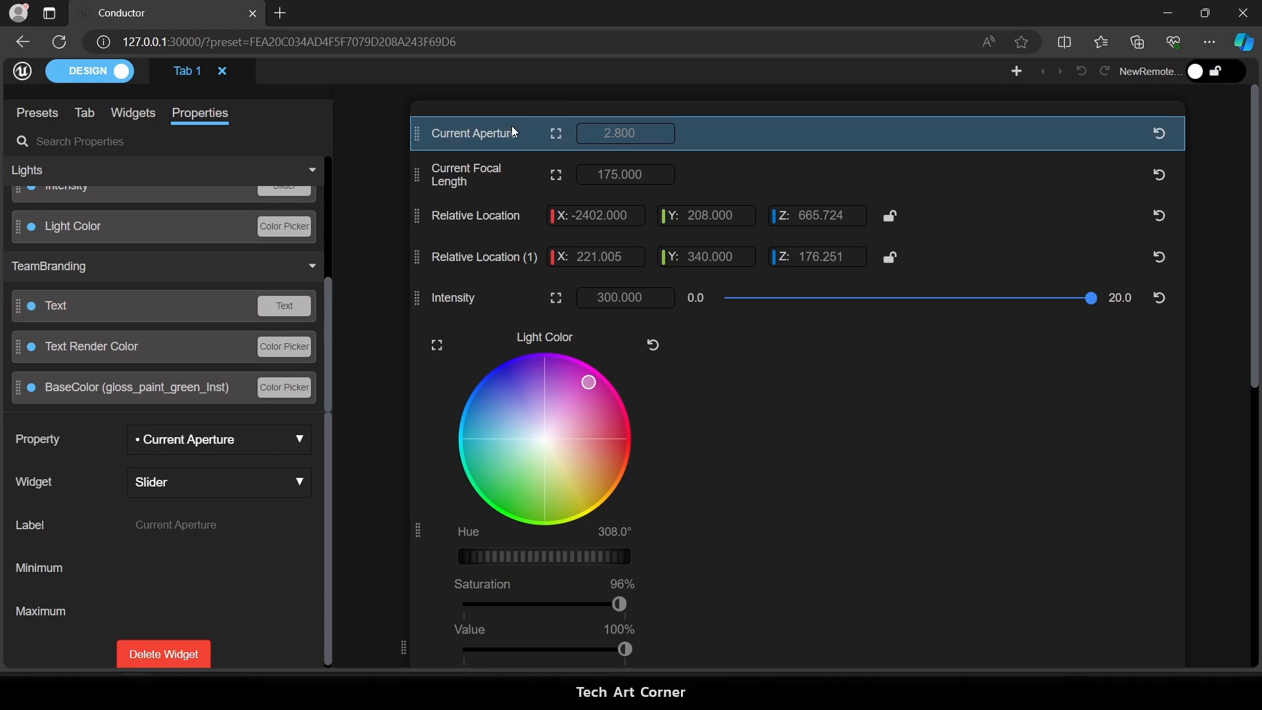
left_click(224, 485)
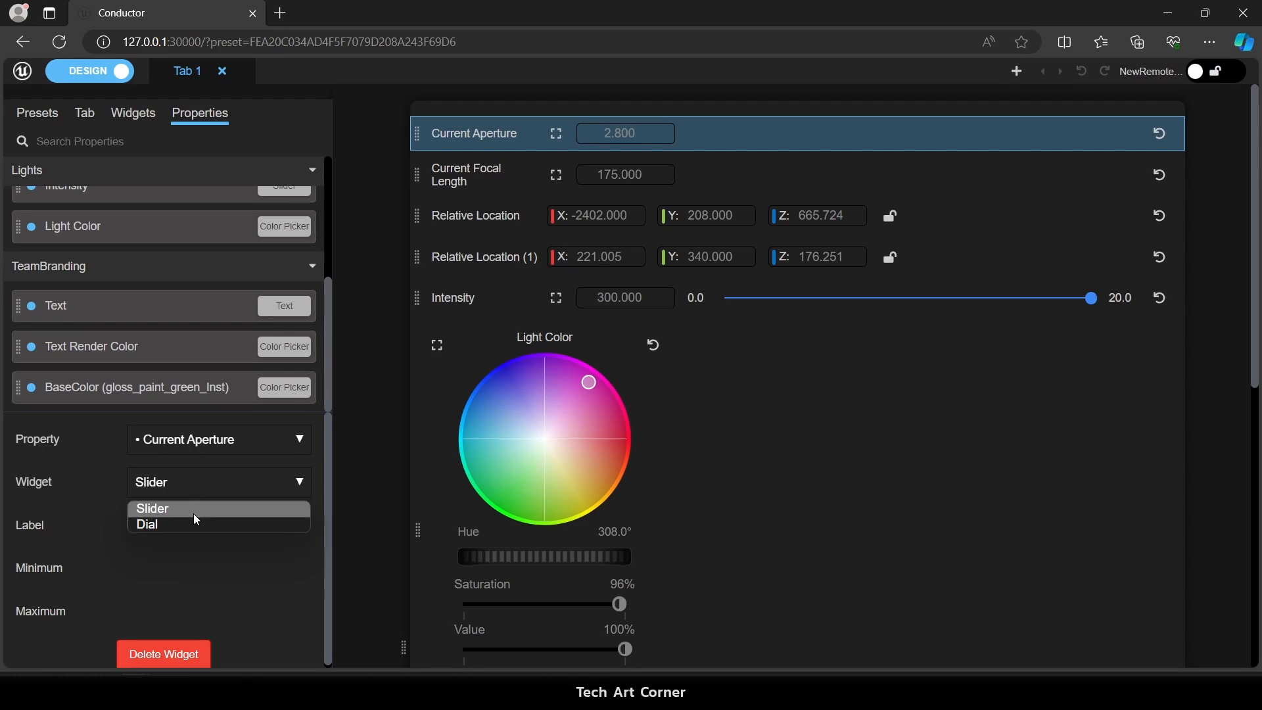
left_click(194, 524)
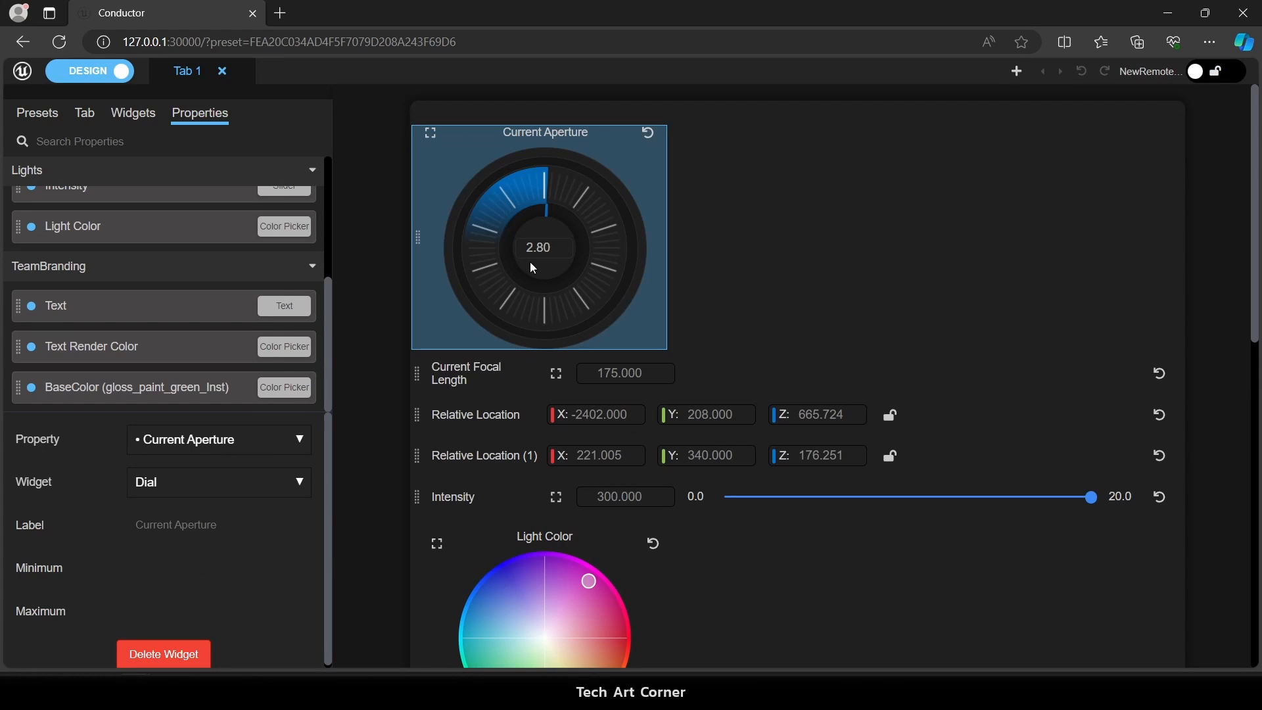
left_click(479, 387)
left_click(191, 480)
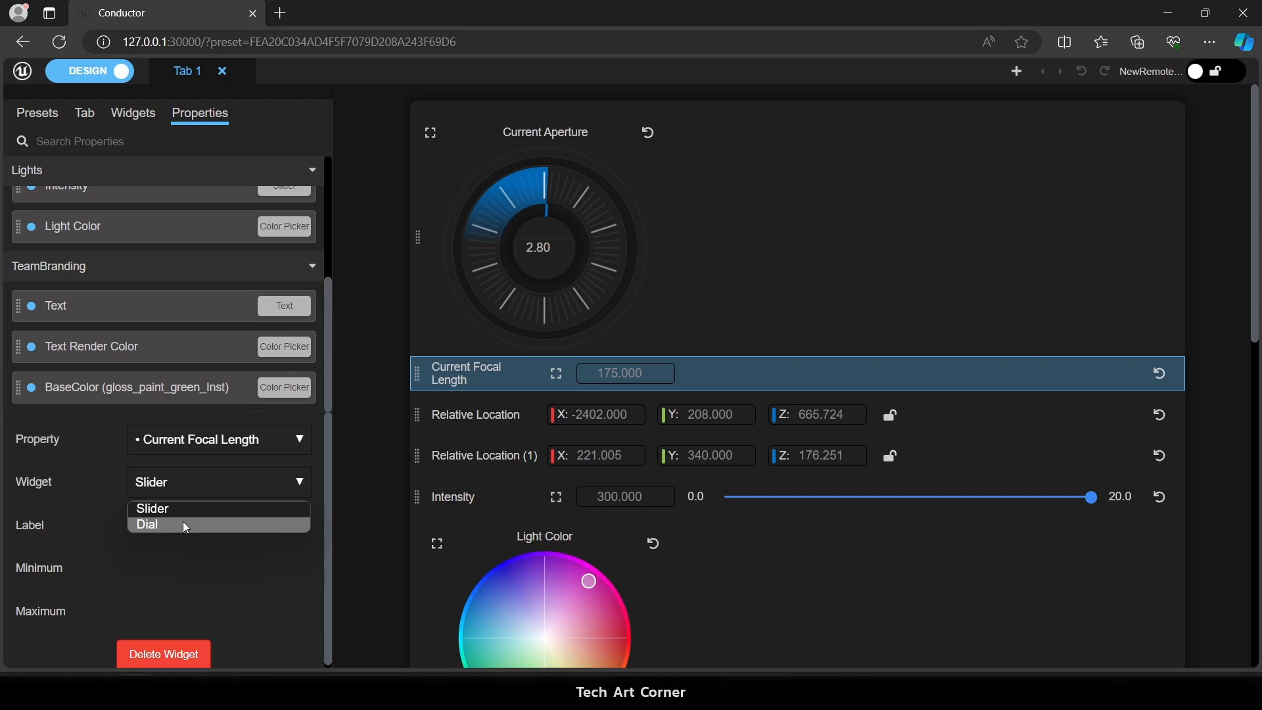
left_click(185, 524)
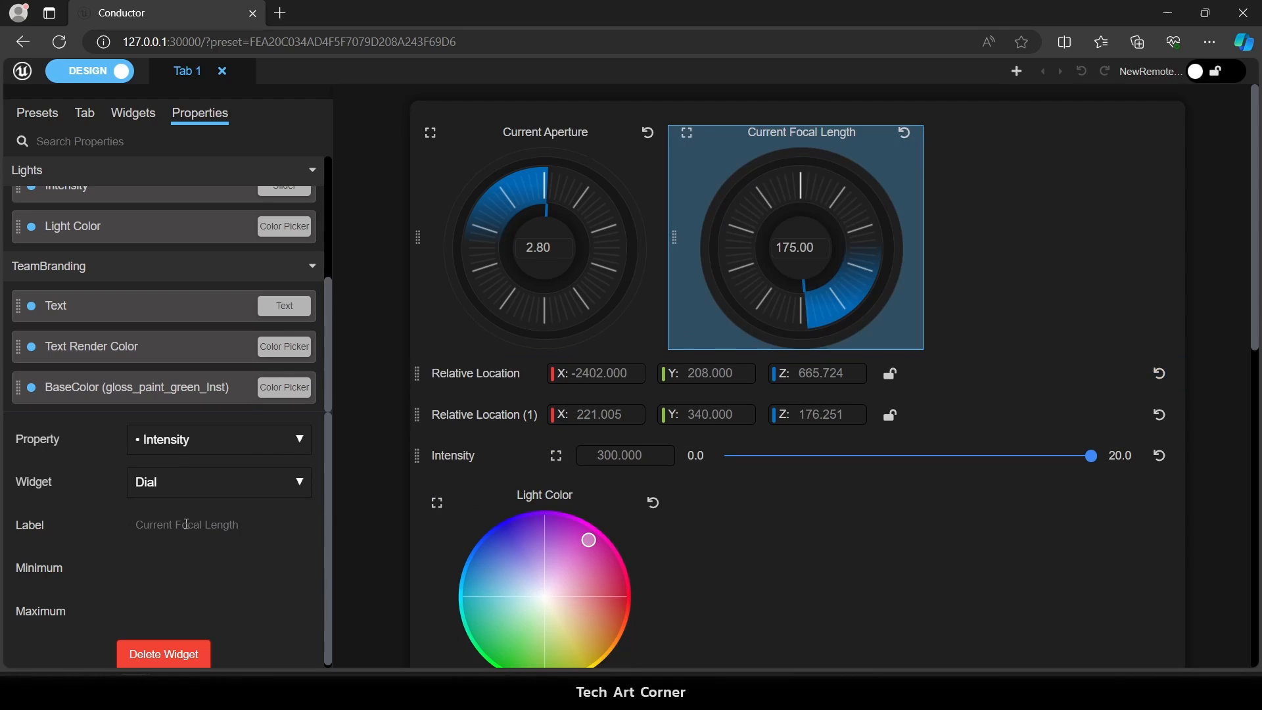
Try turning the Current Aperture dial, and limit its range to a minimum of 1.2 and a maximum of 32.
left_click(553, 176)
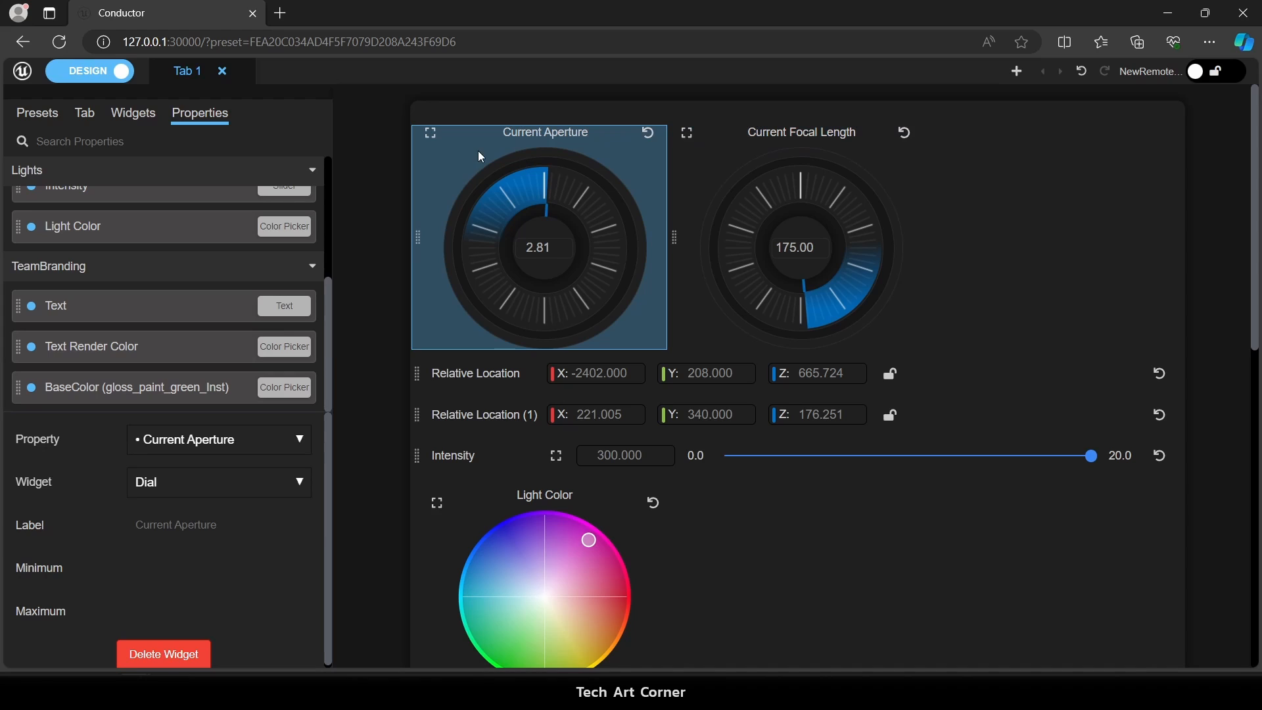
left_click_drag(549, 192, 501, 206)
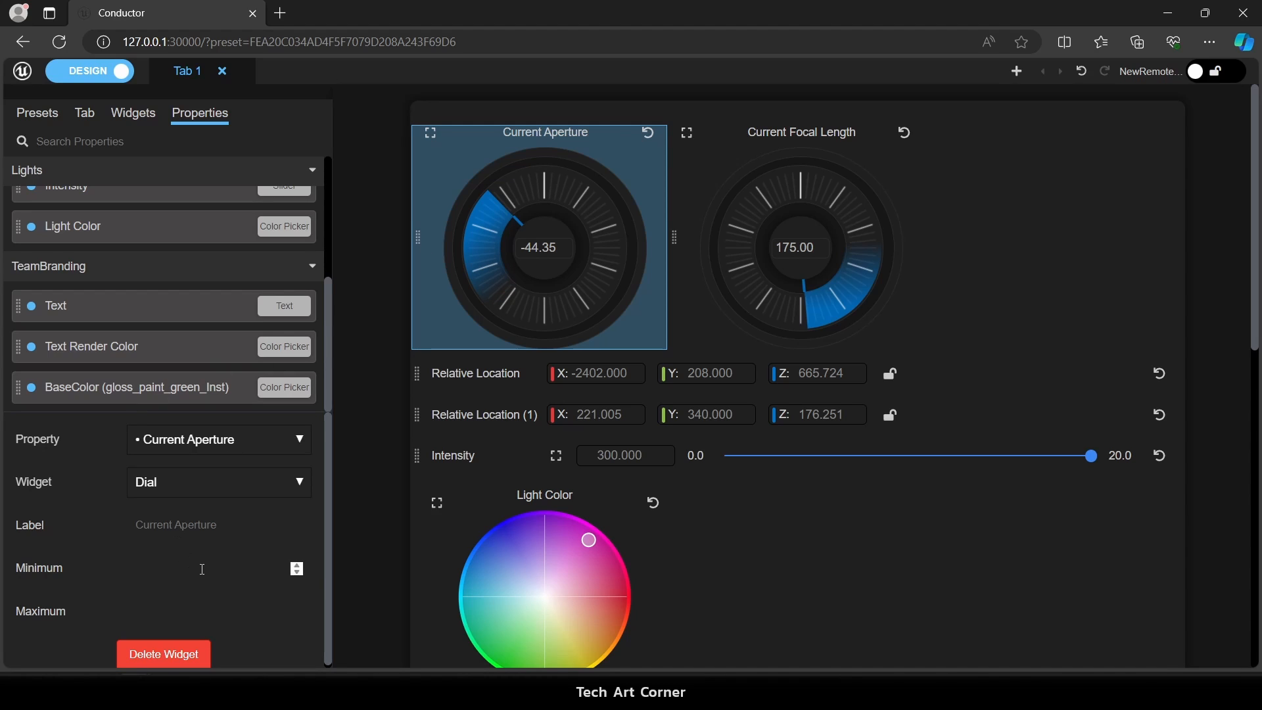
left_click(202, 569)
type("1.2")
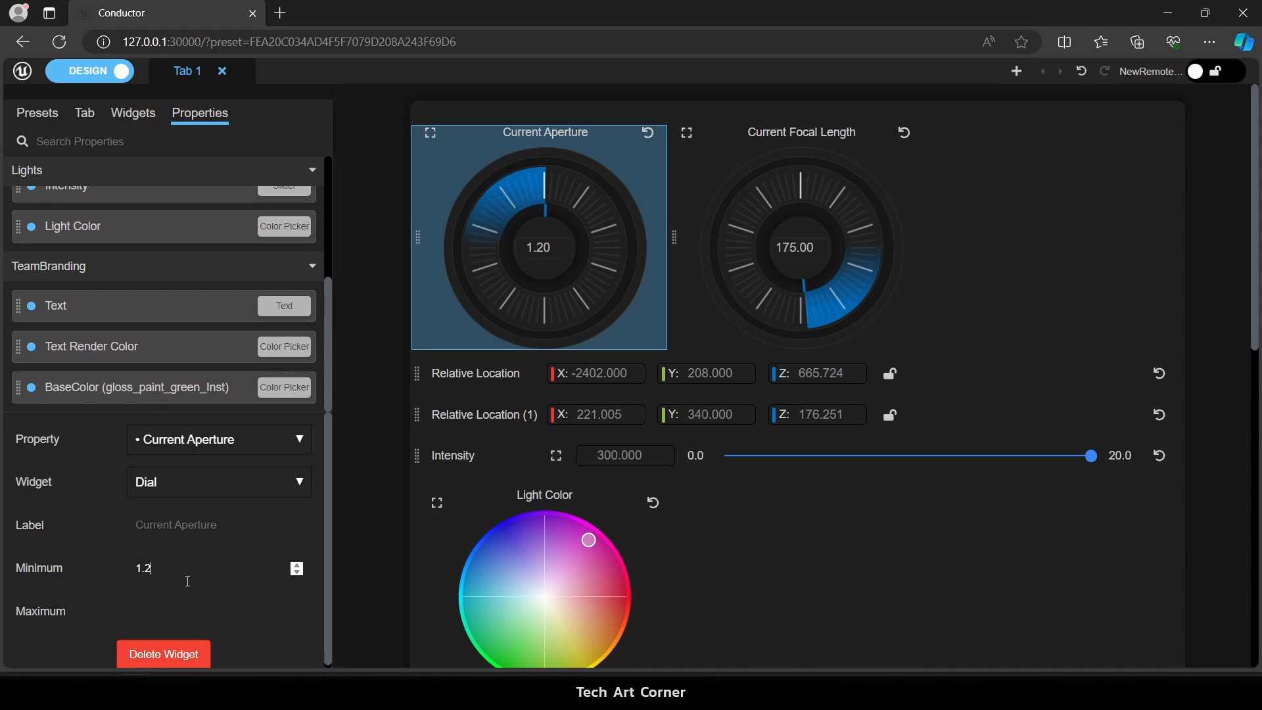
left_click(172, 605)
type("32")
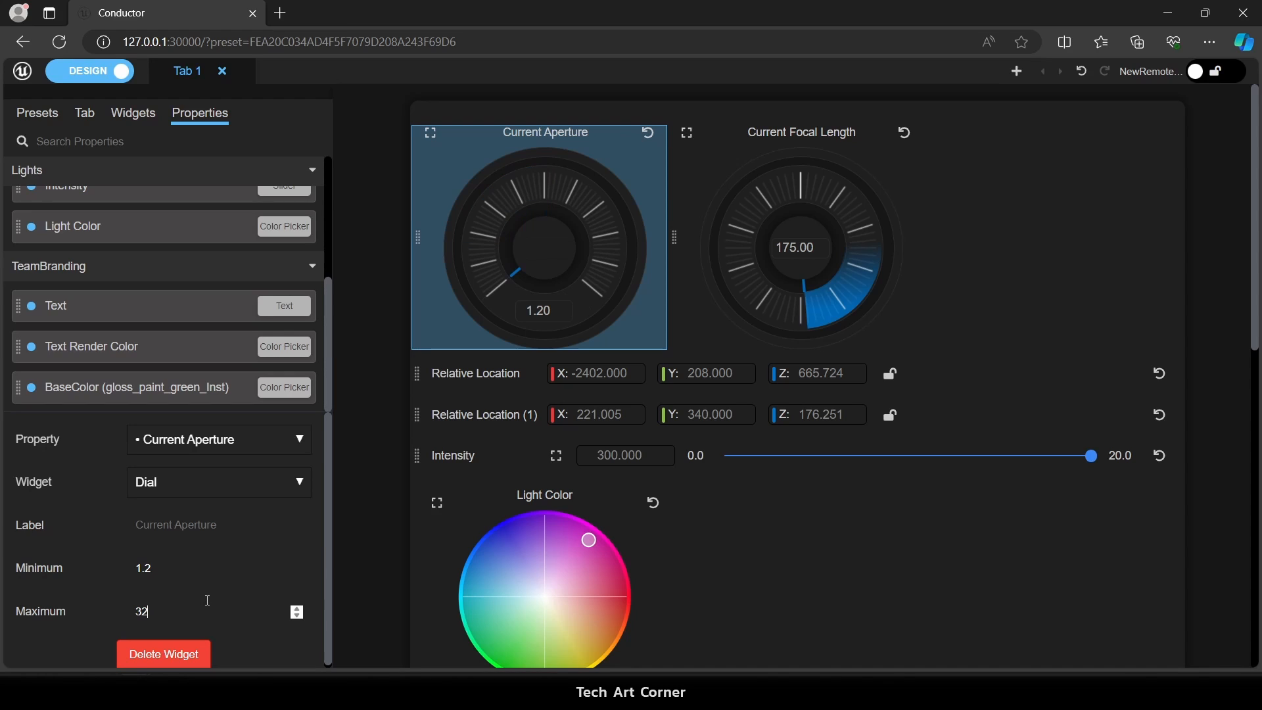
Limit the Current Focal Length dial to a minimum of 8 and a maximum of 300.
left_click(746, 274)
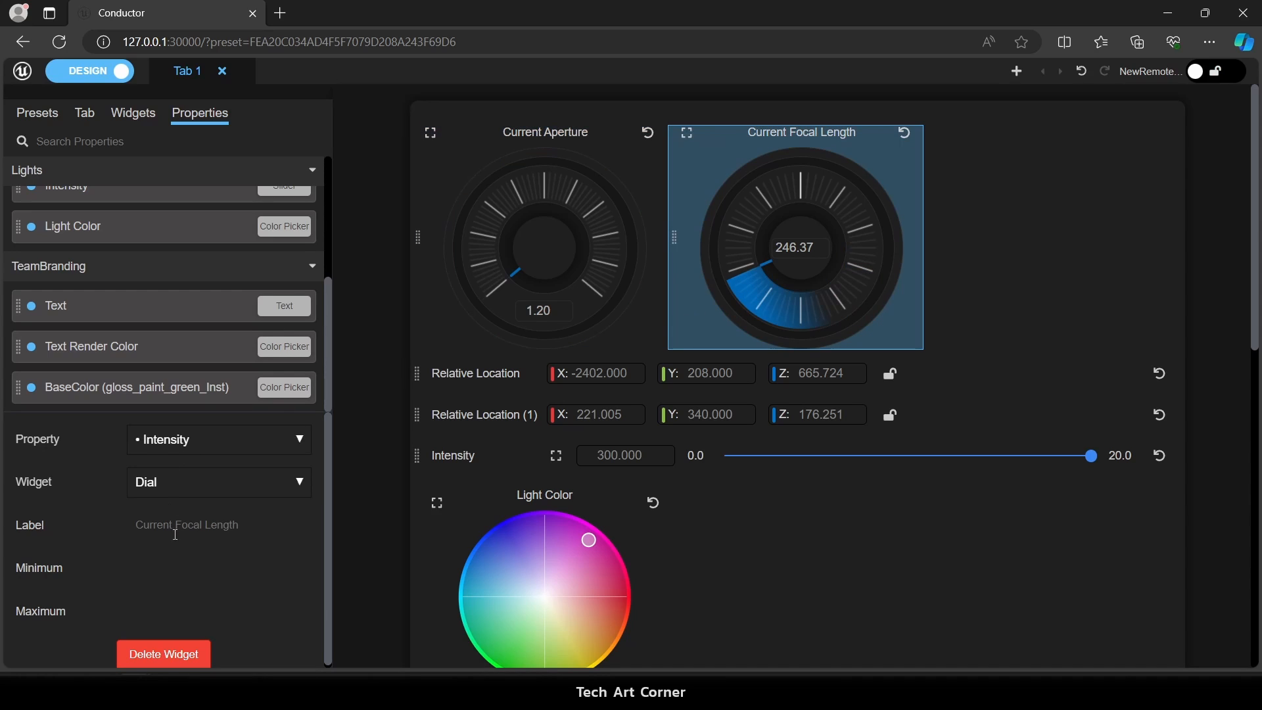
left_click(175, 564)
type("8")
left_click(209, 611)
type("30")
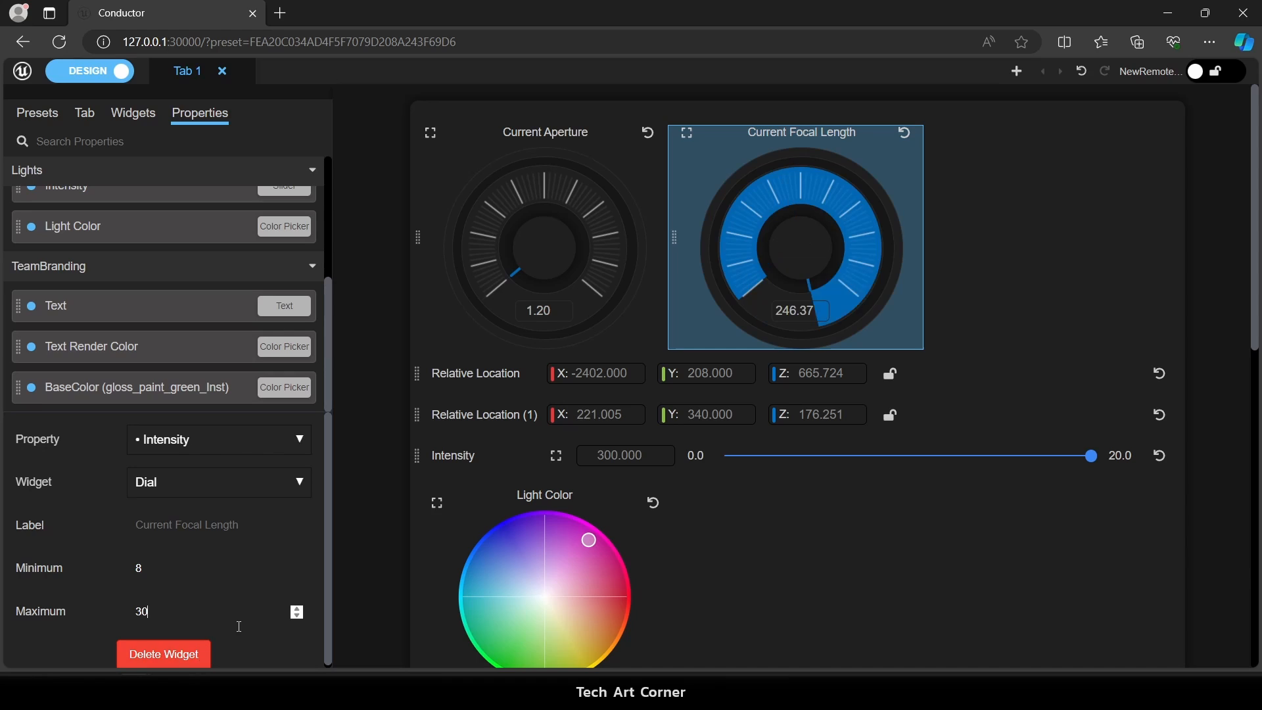
type("0")
Change the widget type of both Relative Location and Relative Location (1) to Joystick.
left_click(983, 421)
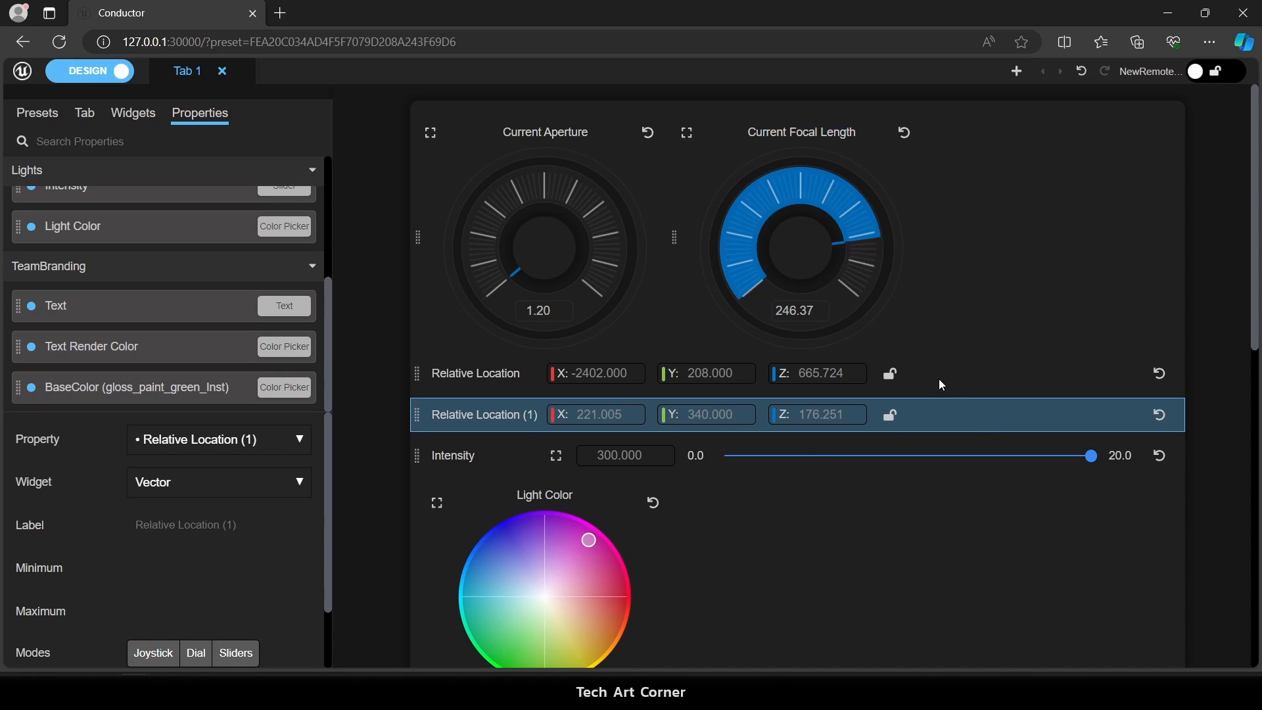
left_click(924, 365)
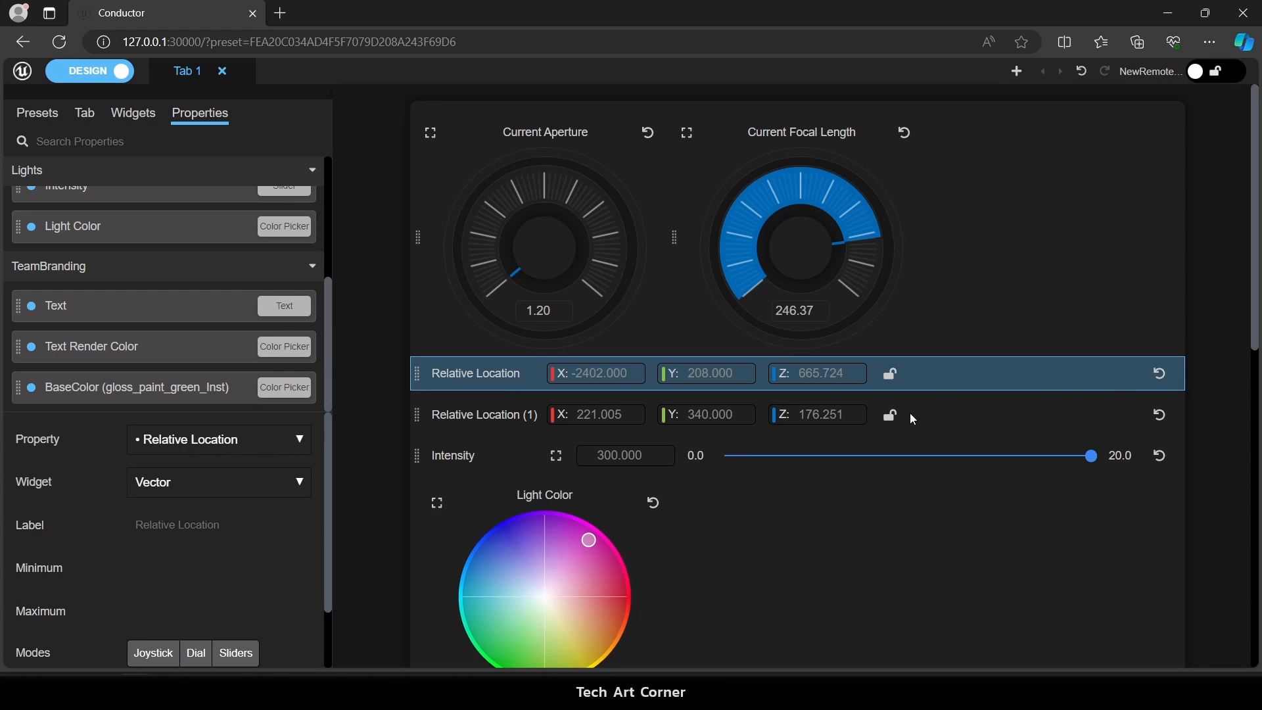
left_click(179, 488)
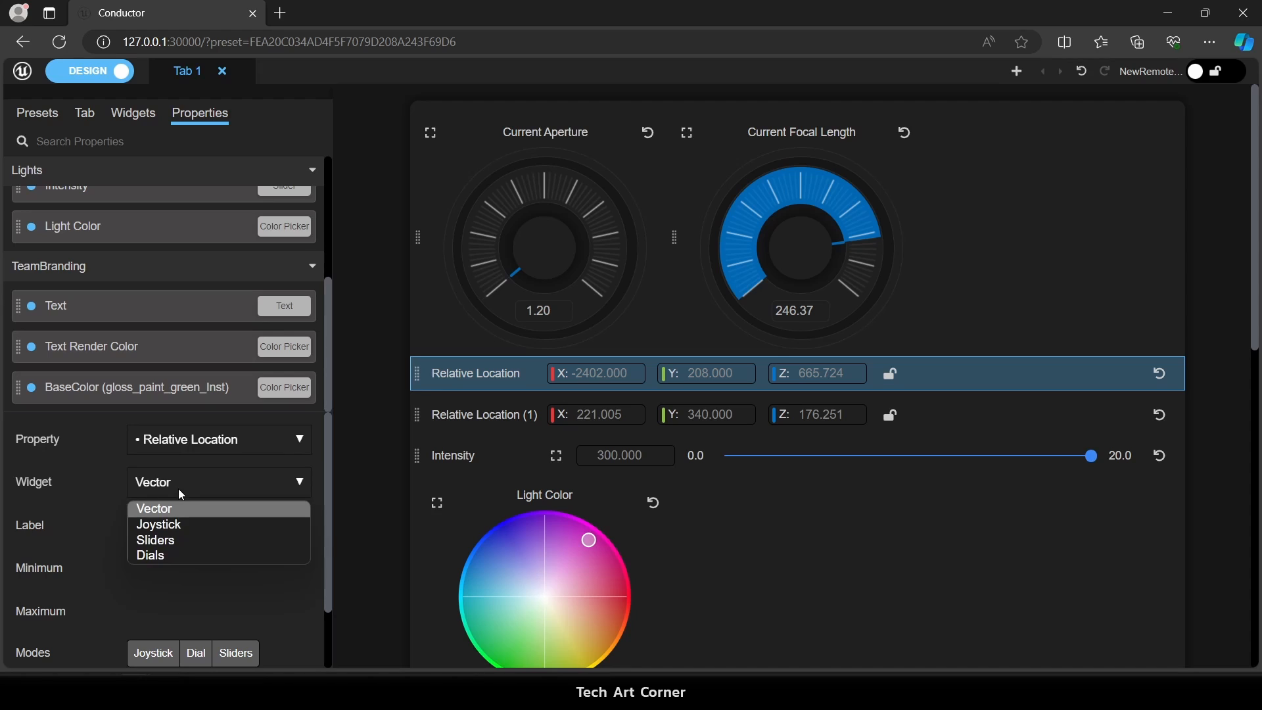
left_click(195, 525)
scroll(506, 490, "down", 1)
left_click(490, 484)
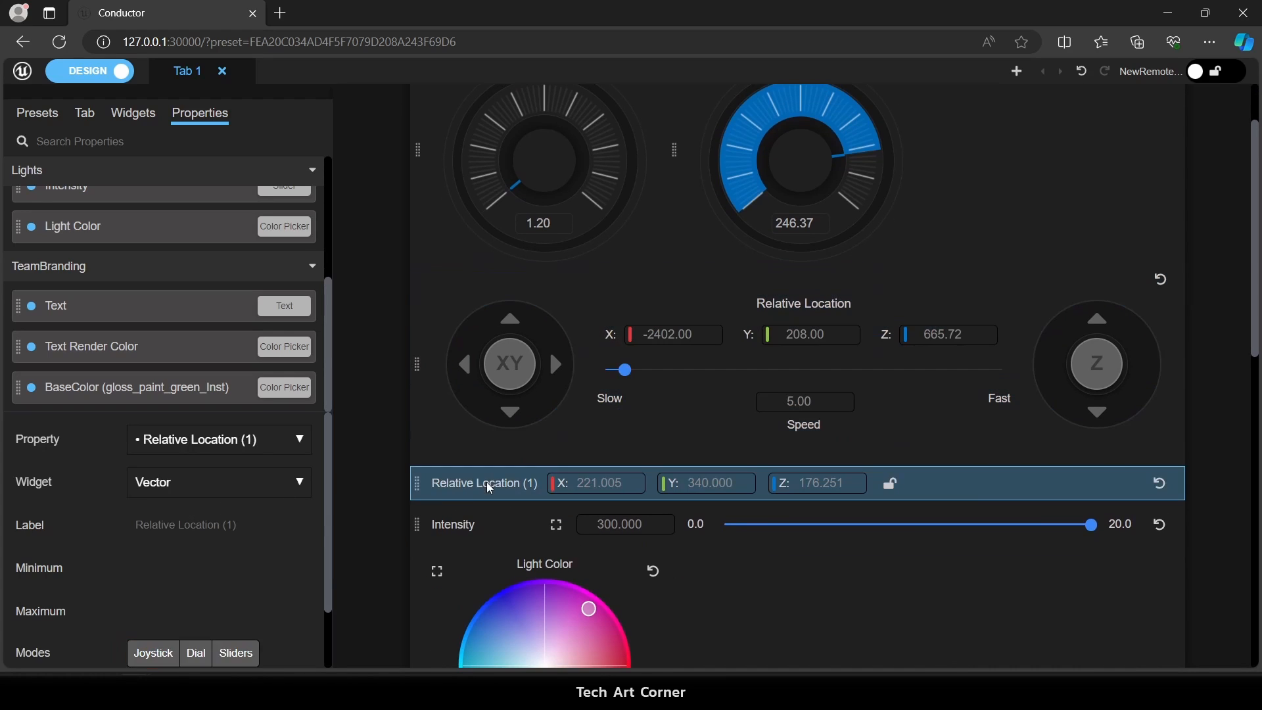
left_click(253, 487)
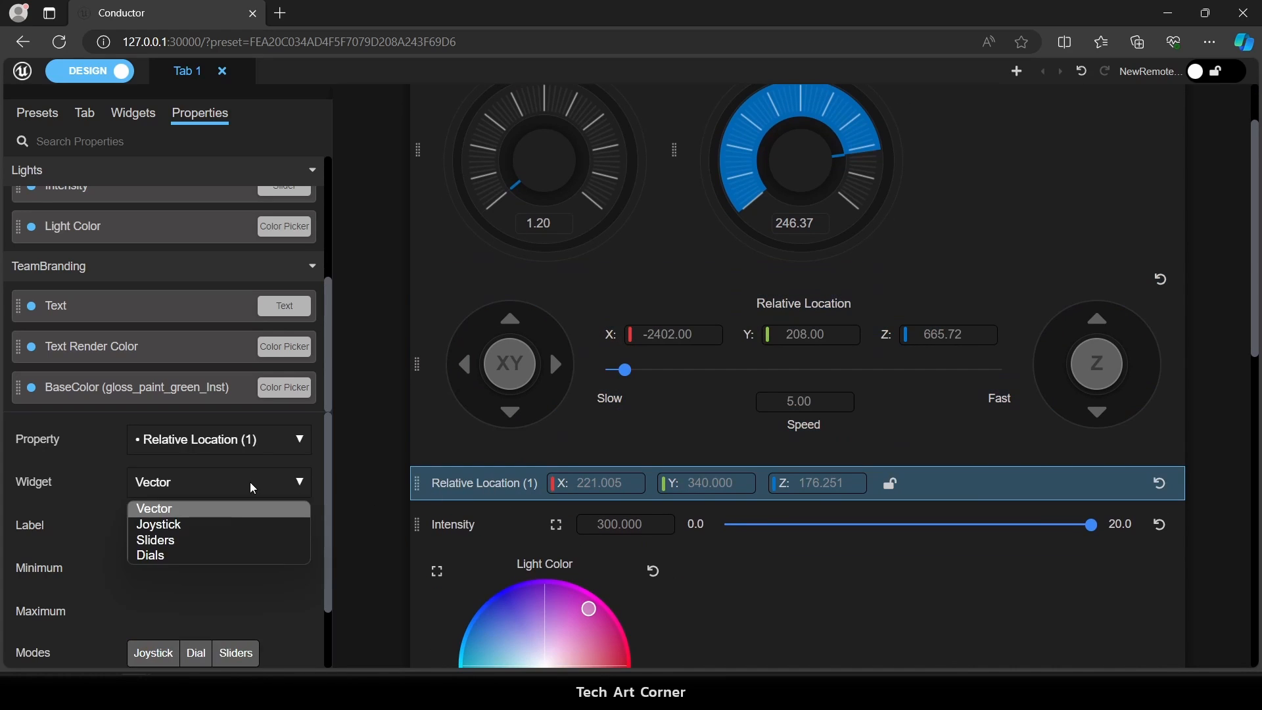
left_click(210, 526)
scroll(763, 427, "down", 2)
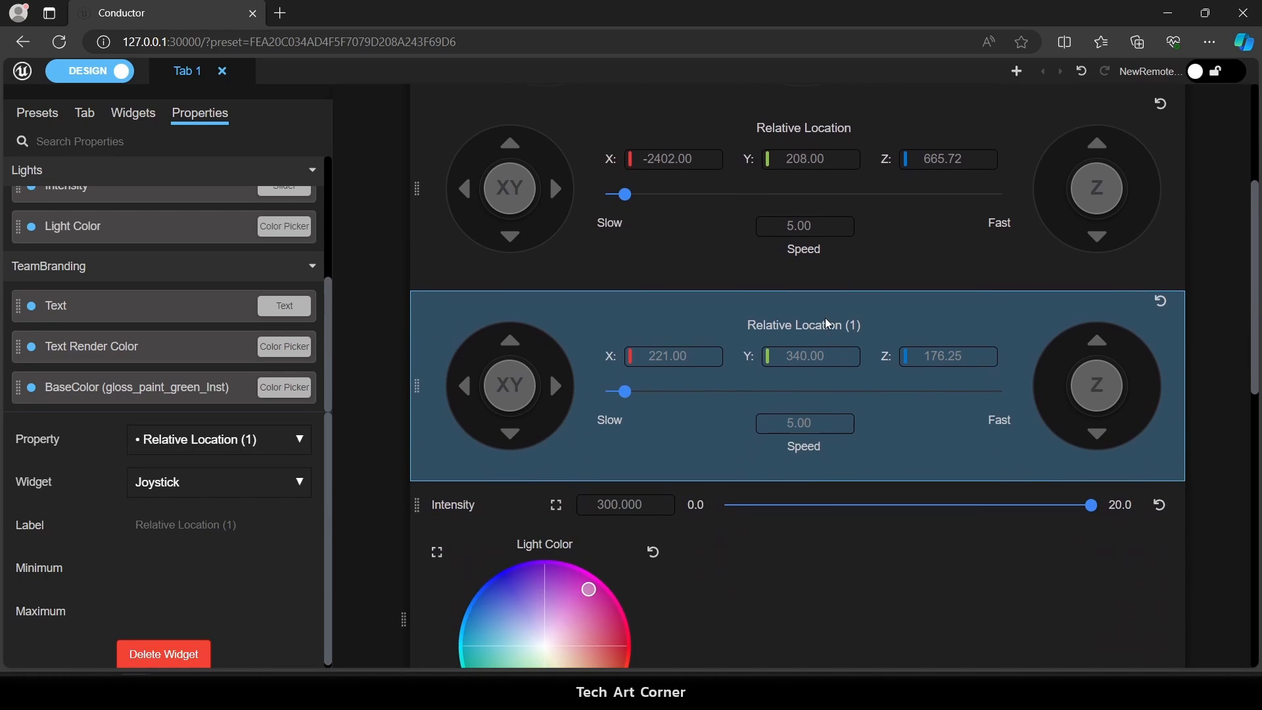
Move the Light Color picker into the row of color pickers, after BaseColor (gloss_paint_green_Inst), and review the layout.
scroll(771, 370, "down", 6)
scroll(756, 405, "up", 2)
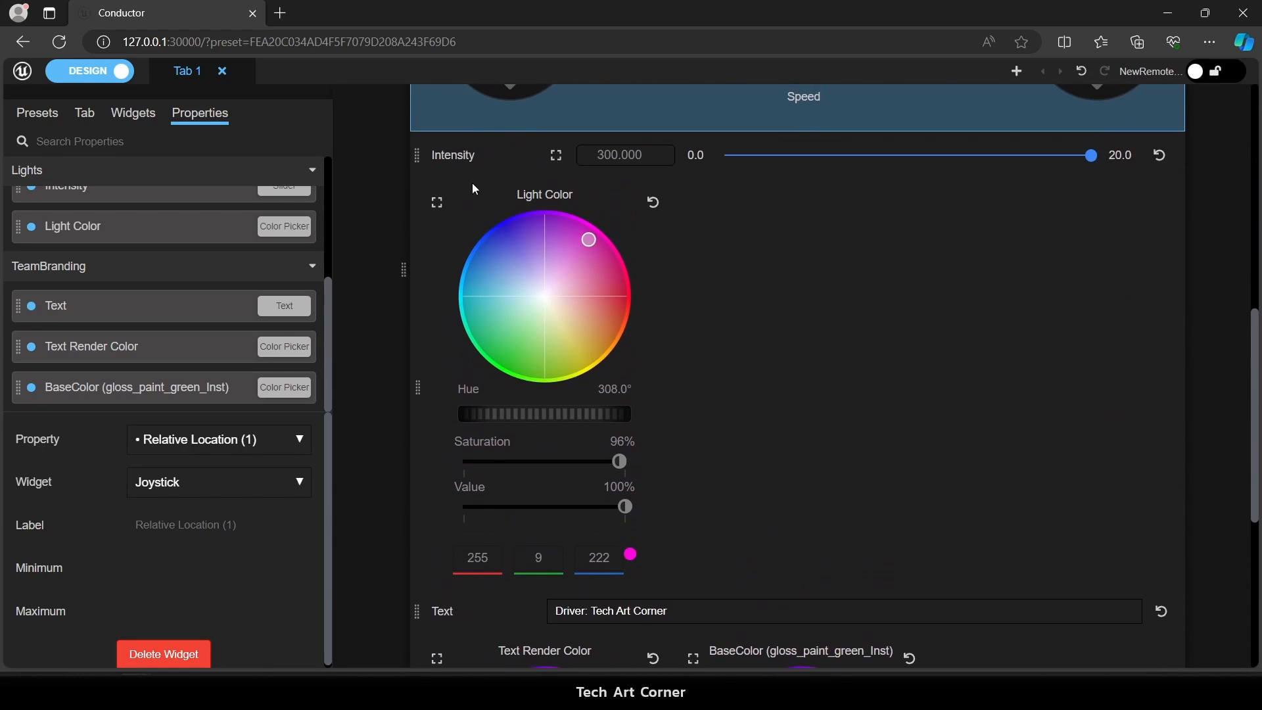
left_click_drag(421, 380, 942, 436)
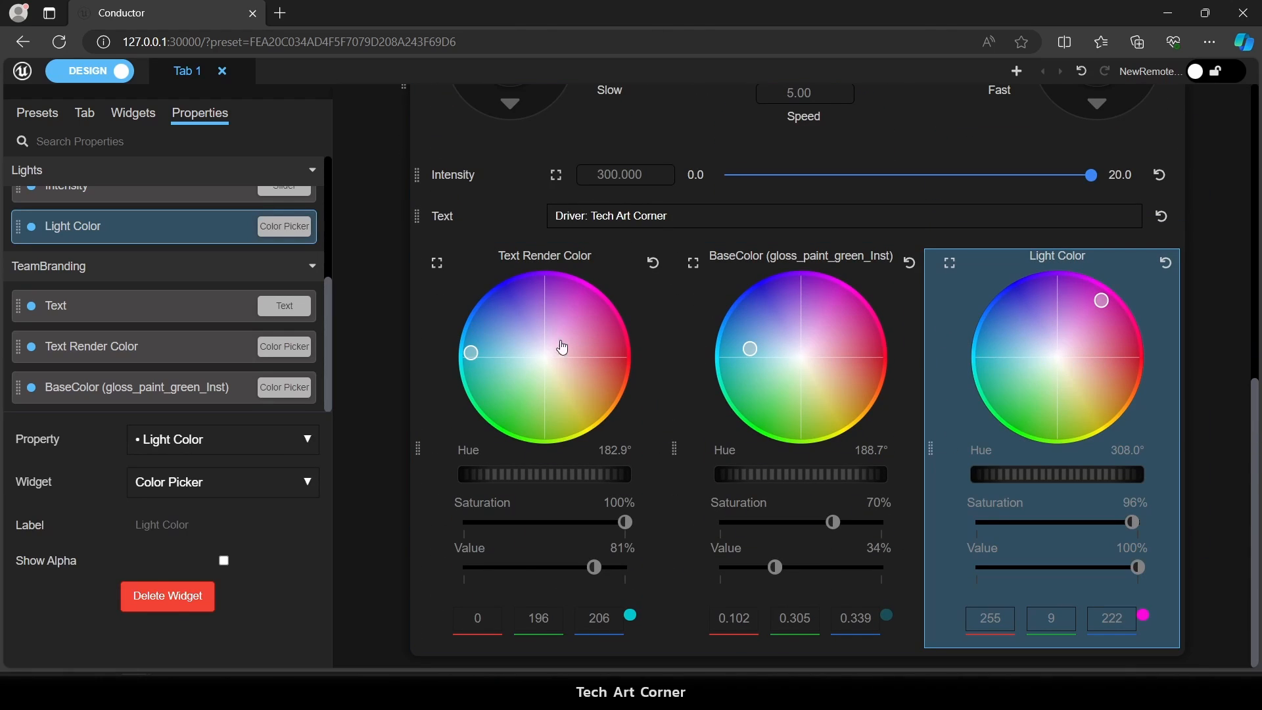
scroll(651, 341, "up", 3)
scroll(651, 341, "up", 3)
scroll(548, 302, "down", 2)
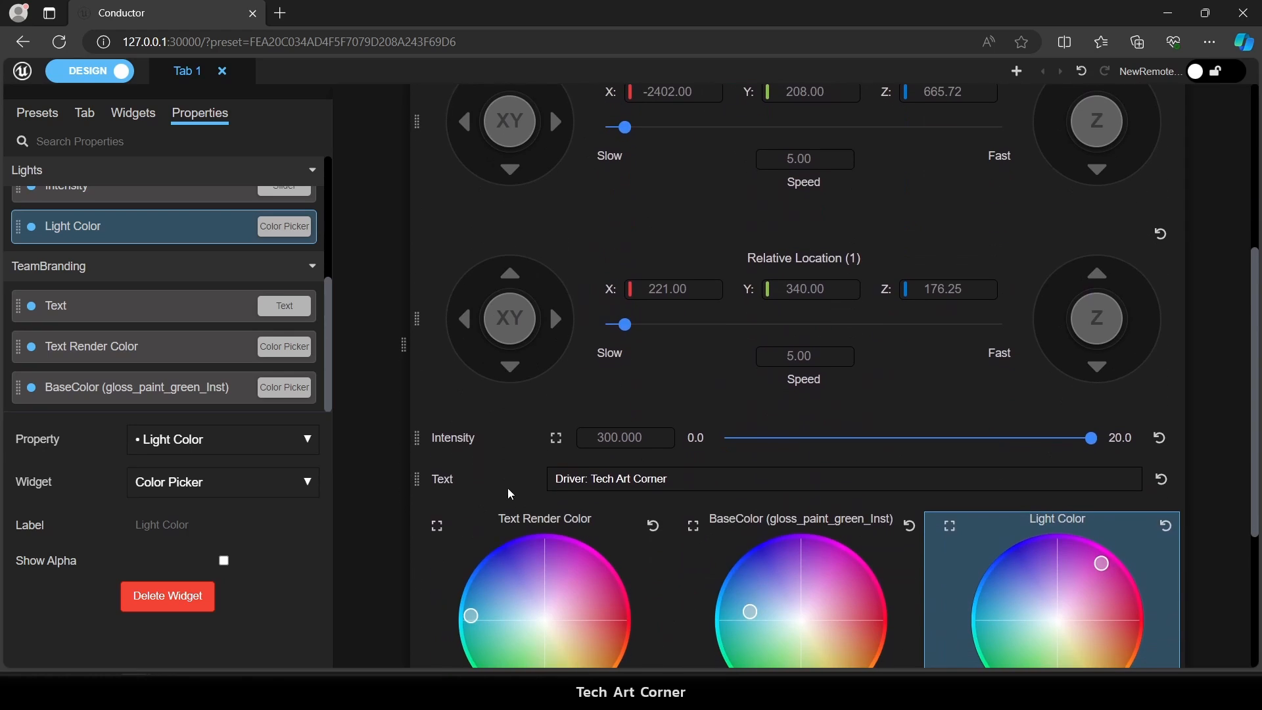
Clear the widget selection and place the Conductor window beside the Unreal Editor viewport so both are visible.
left_click(508, 439)
scroll(490, 449, "up", 5)
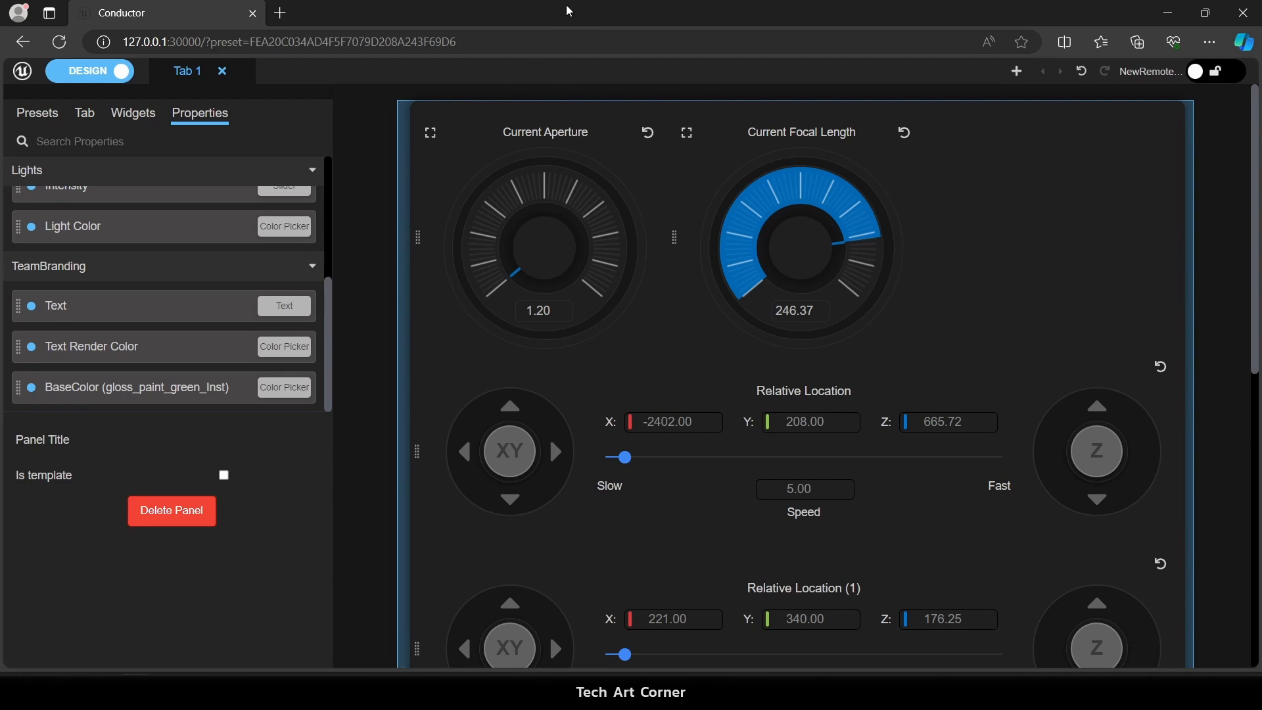
left_click_drag(607, 13, 937, 48)
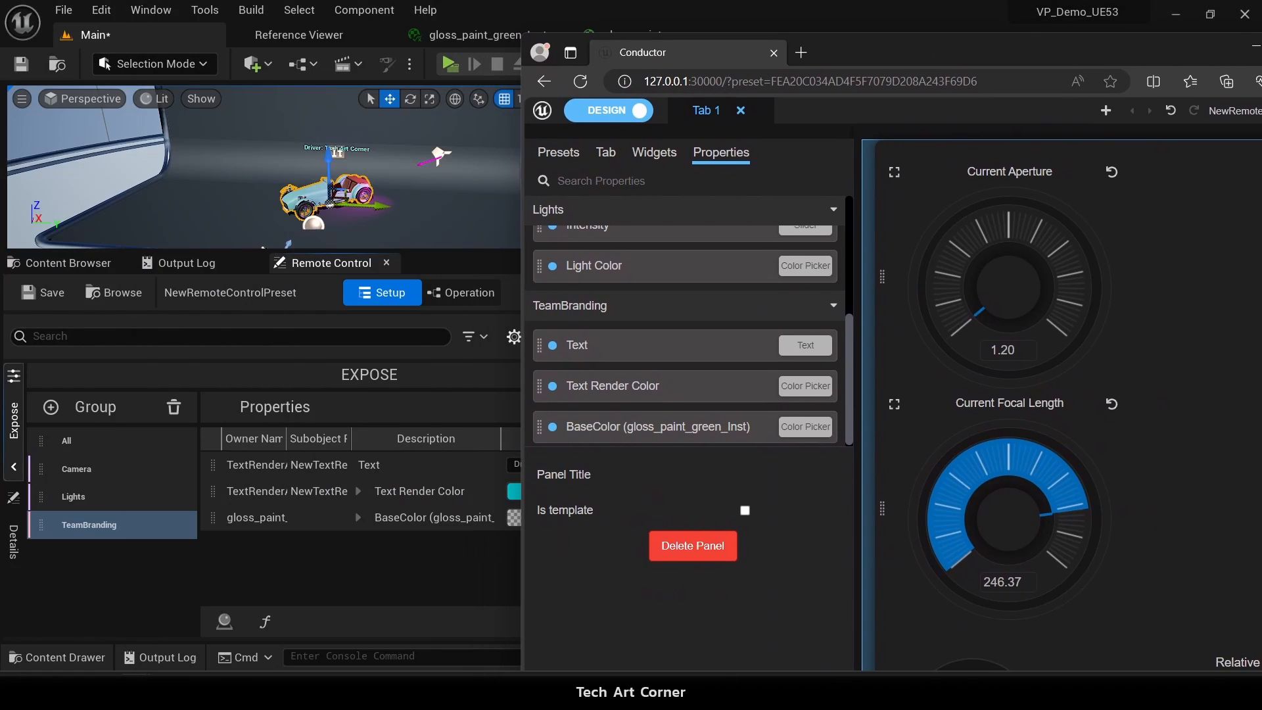
Change Text Render Color to magenta (206, 0, 147) and BaseColor (gloss_paint_green_Inst) to dark magenta (0.339, 0.052, 0.248).
scroll(1098, 420, "down", 10)
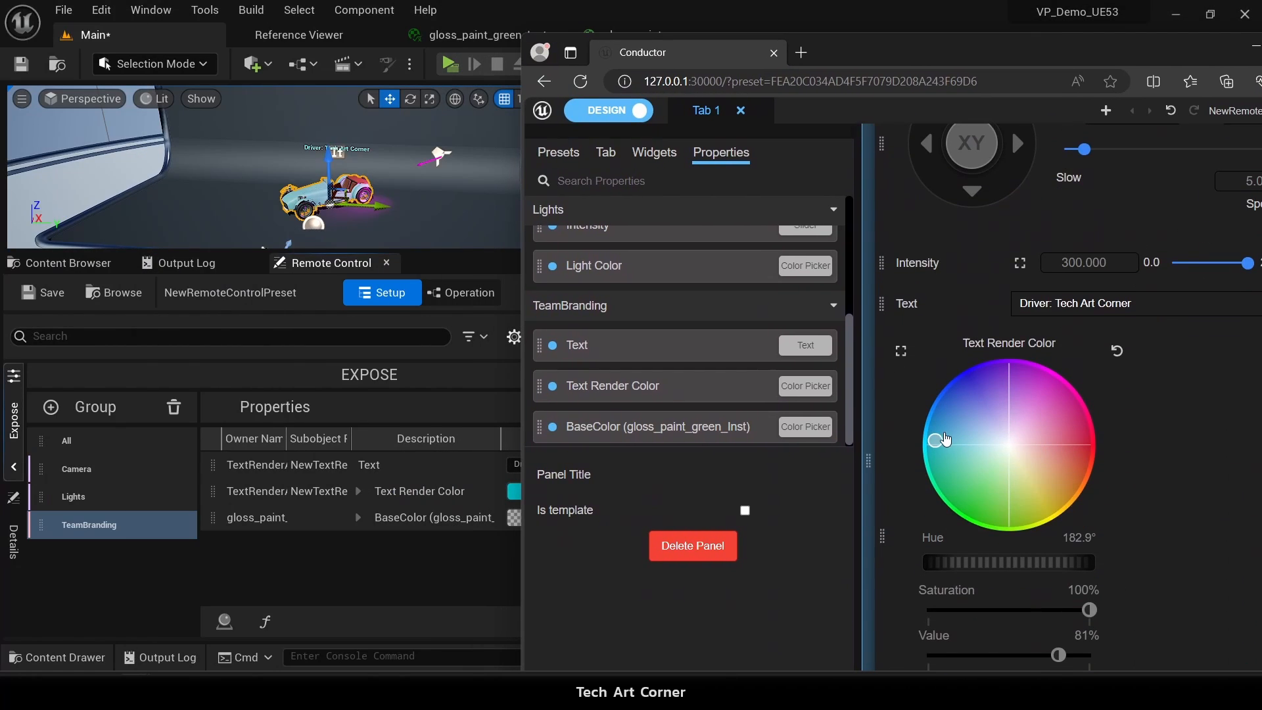
left_click_drag(946, 439, 1069, 393)
scroll(1045, 362, "down", 8)
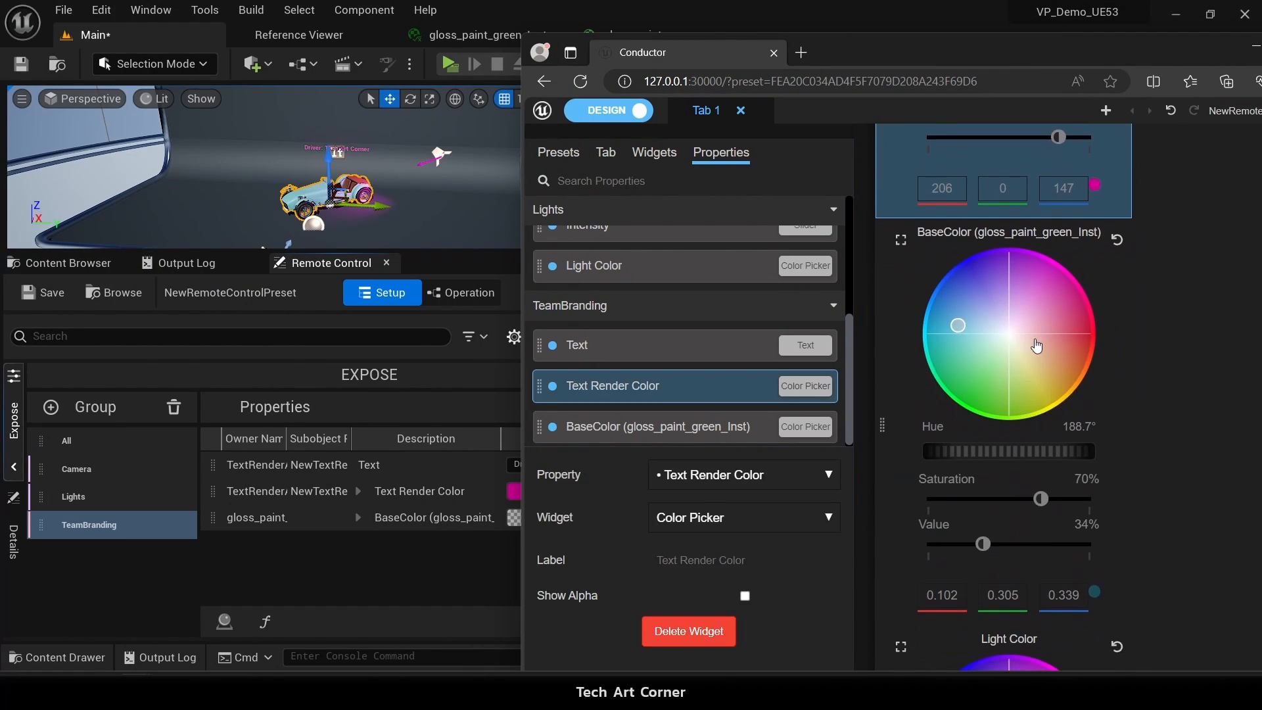
left_click_drag(958, 326, 1057, 292)
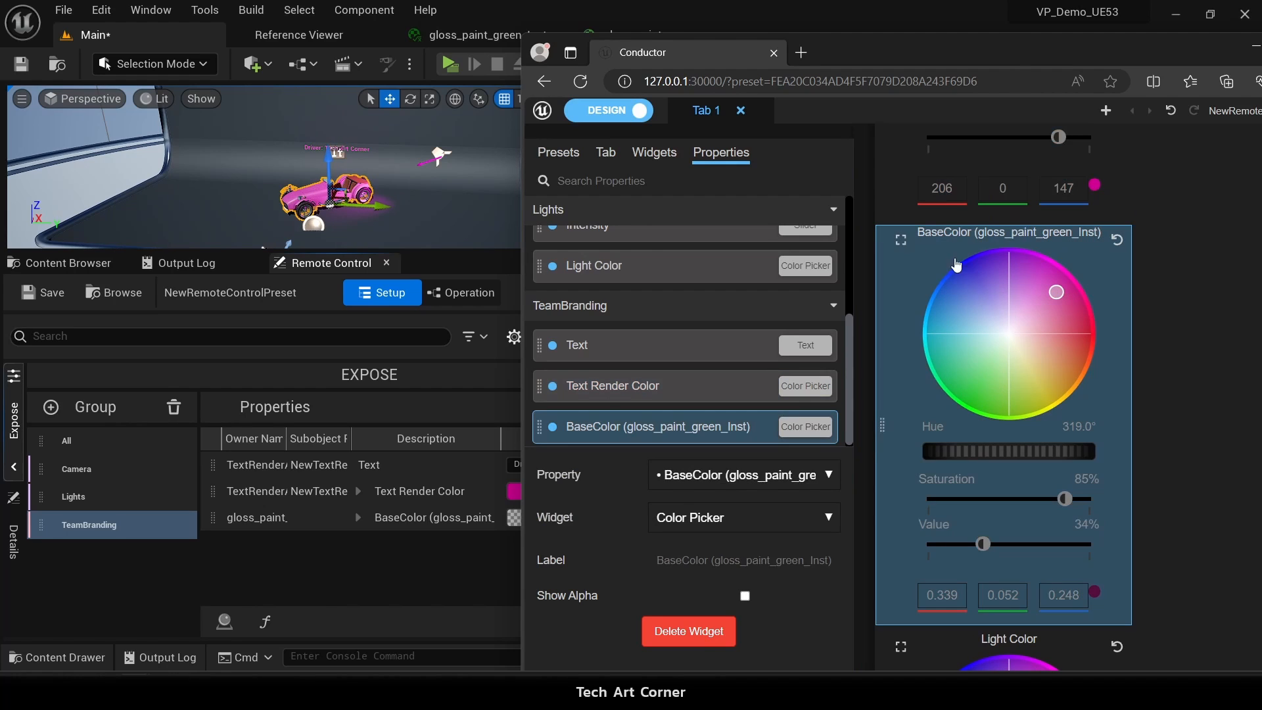
Switch the interface to Control mode, set the Intensity slider to 20 and change Light Color to light blue with about 68% saturation.
left_click(622, 112)
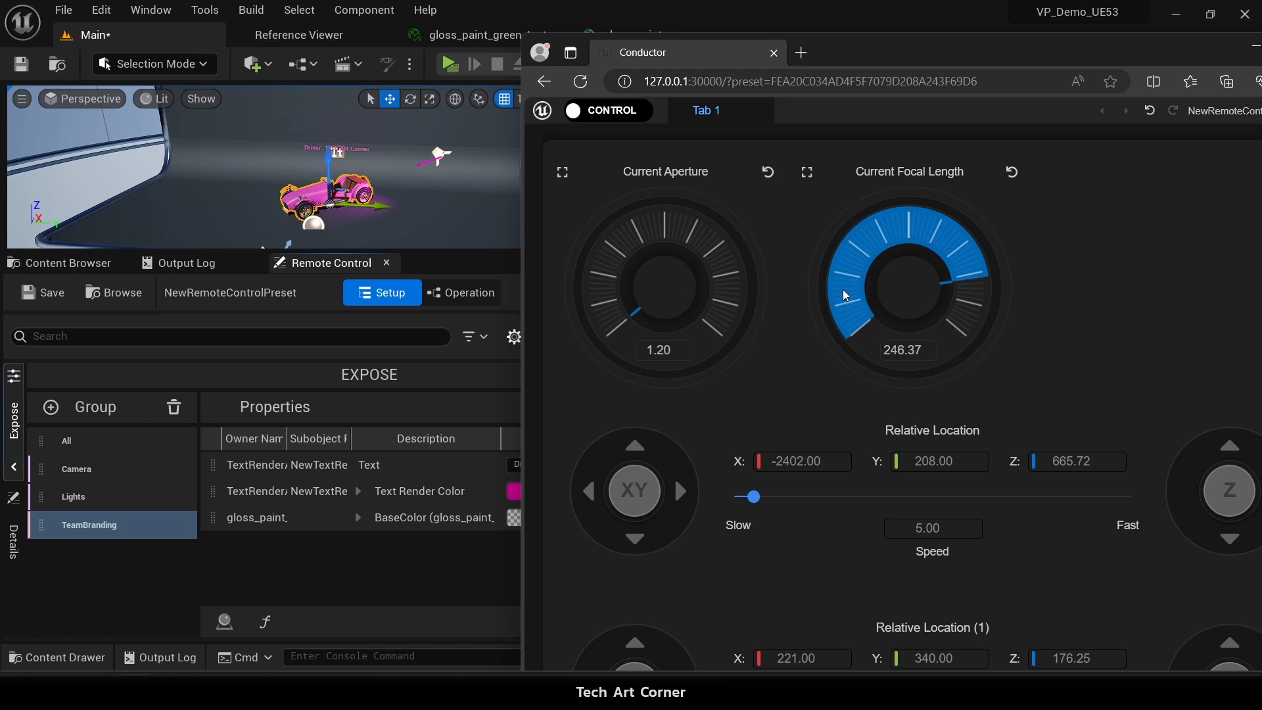
scroll(657, 342, "down", 1)
scroll(699, 389, "down", 2)
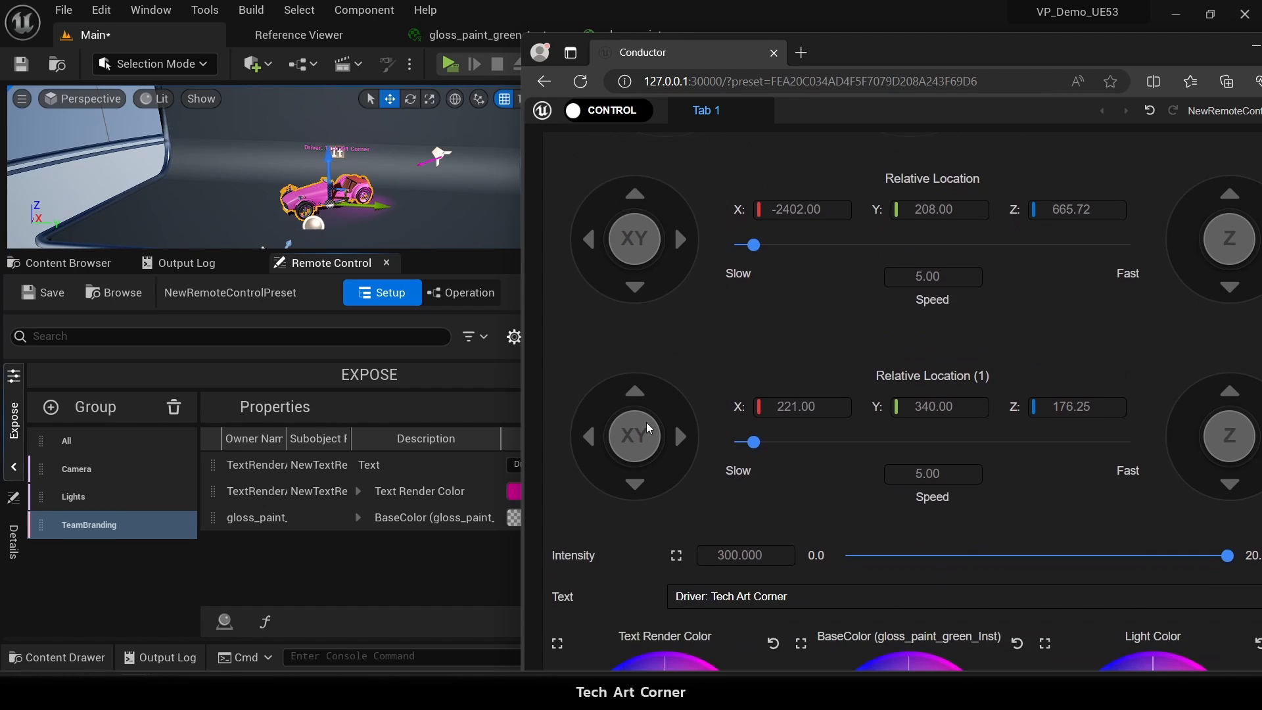
left_click_drag(1125, 557, 1236, 556)
scroll(914, 398, "down", 3)
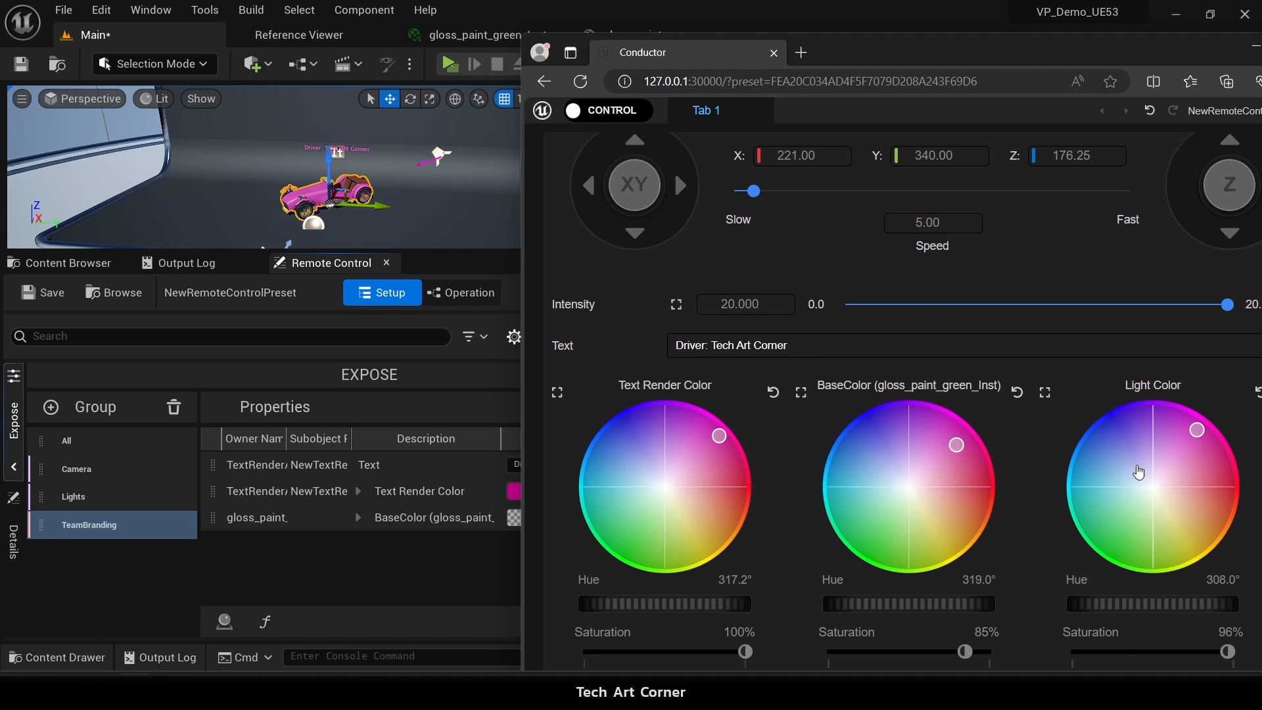
left_click_drag(1139, 471, 1106, 471)
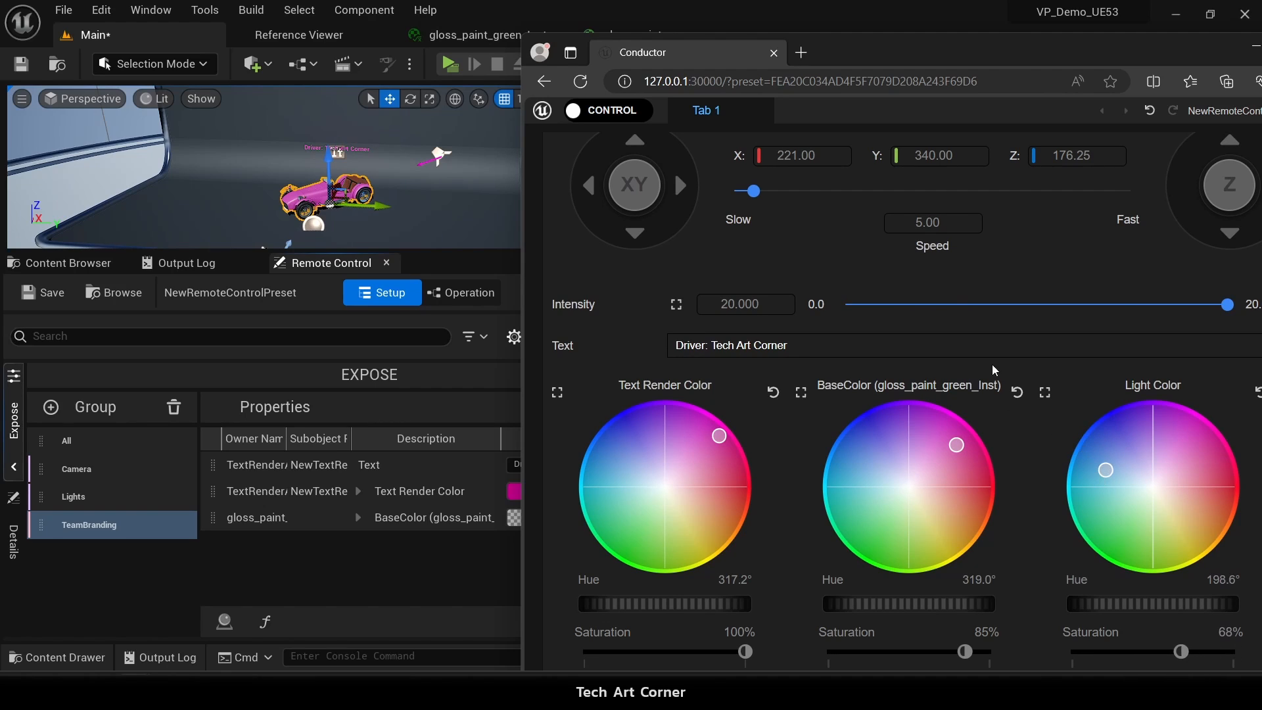
Return to Design mode and set the maximum of the Intensity slider to 400.
double_click(767, 296)
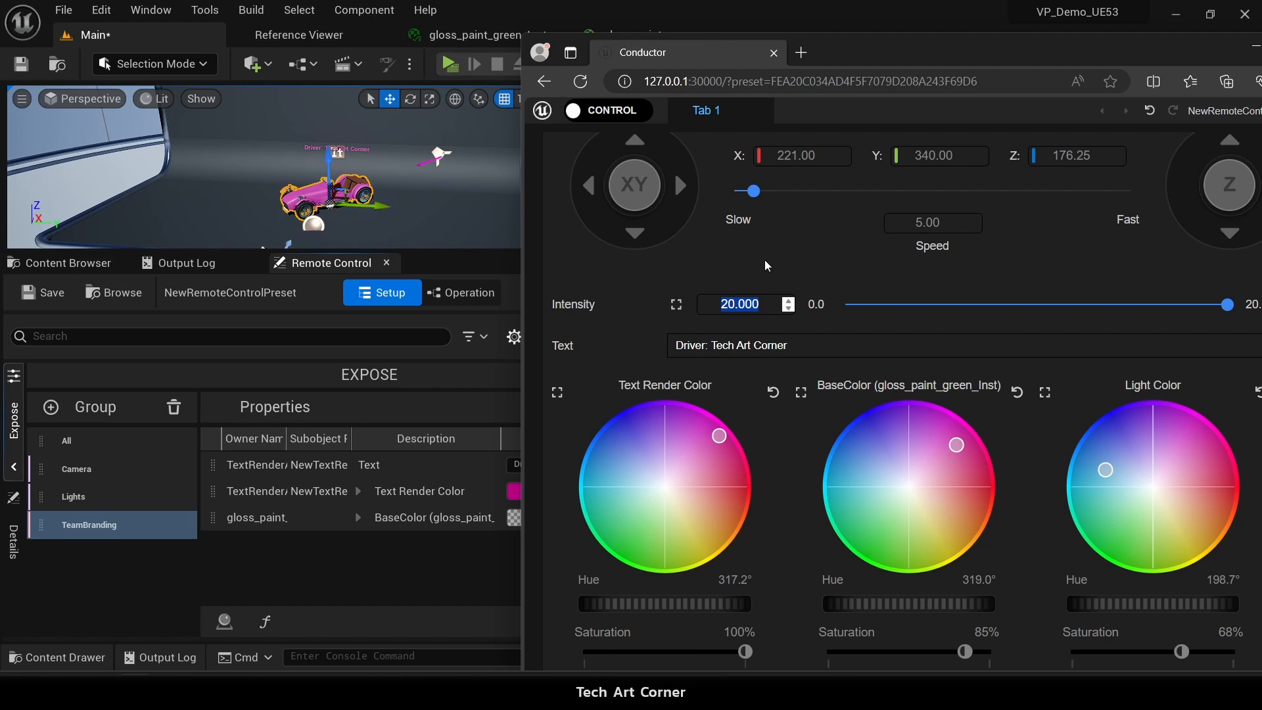
left_click(616, 112)
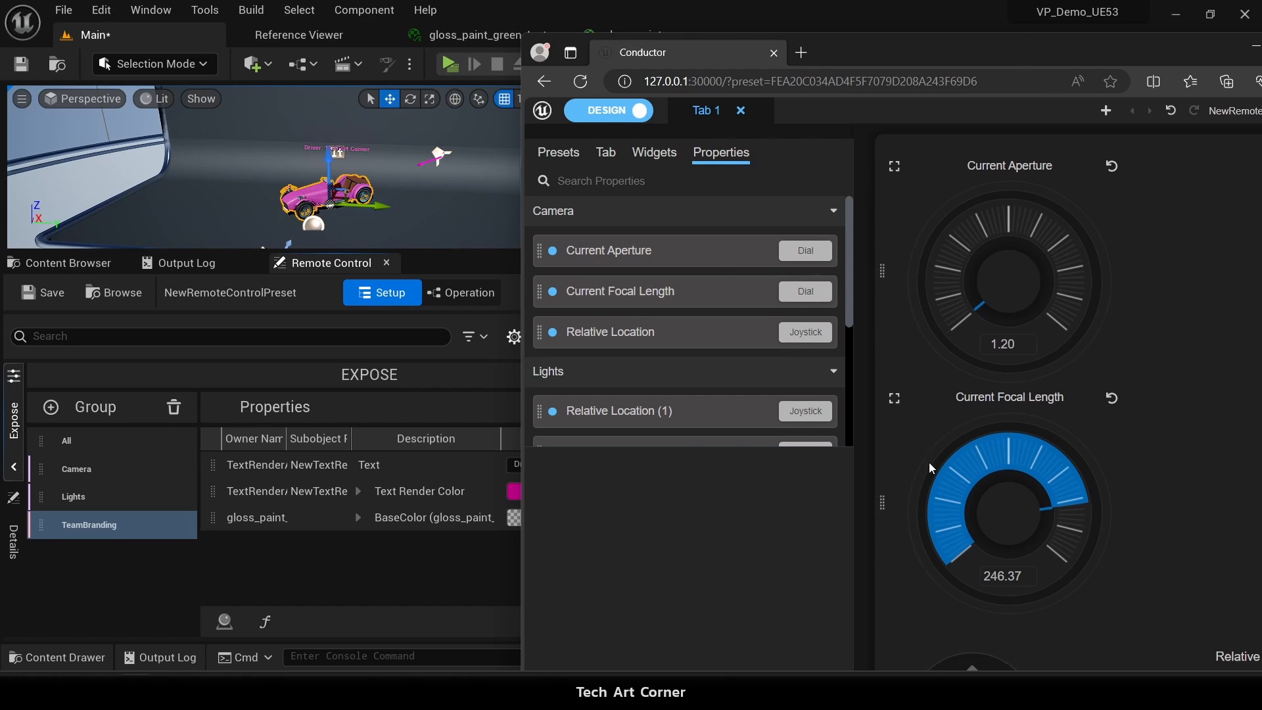
scroll(929, 463, "down", 10)
left_click(967, 528)
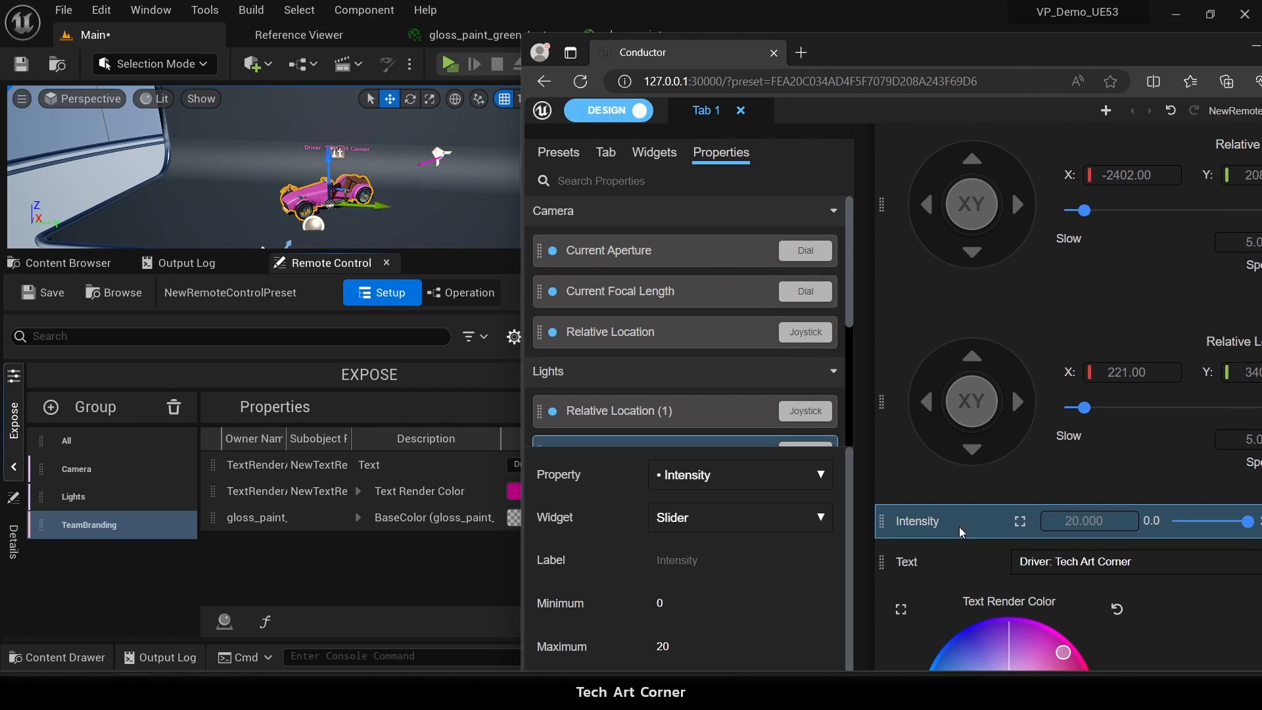
left_click(698, 647)
double_click(699, 647)
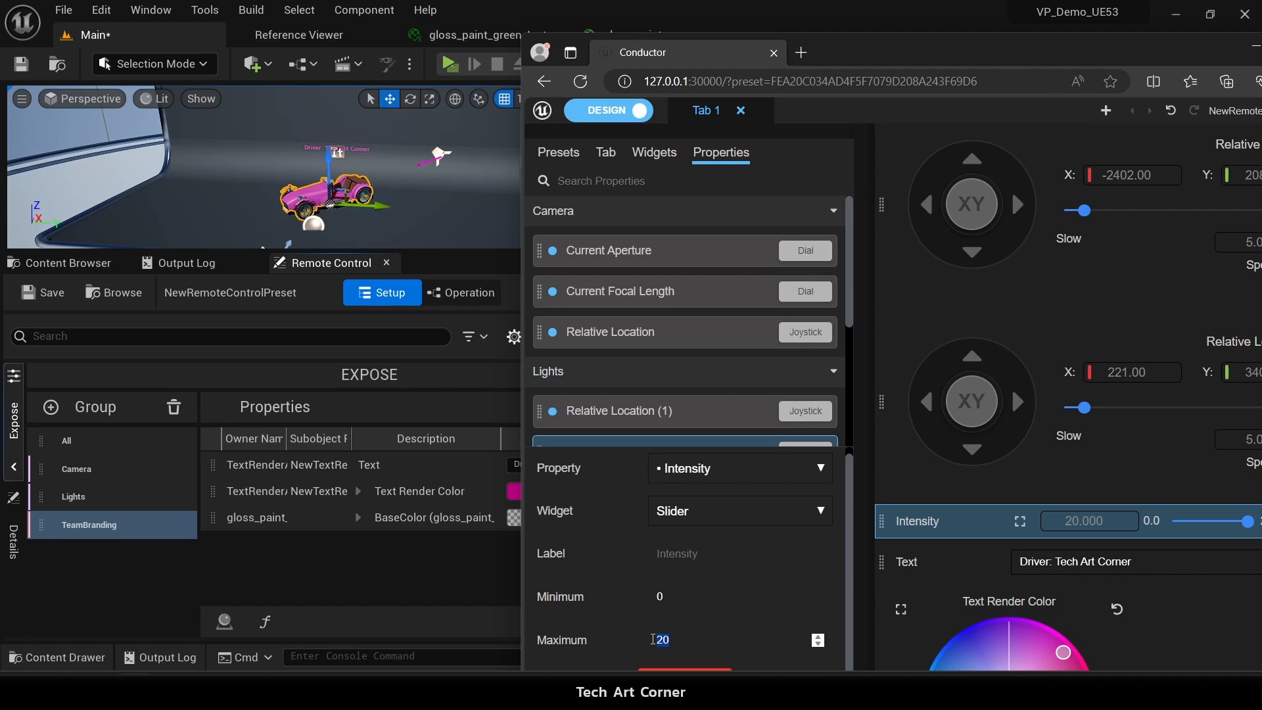
type("400")
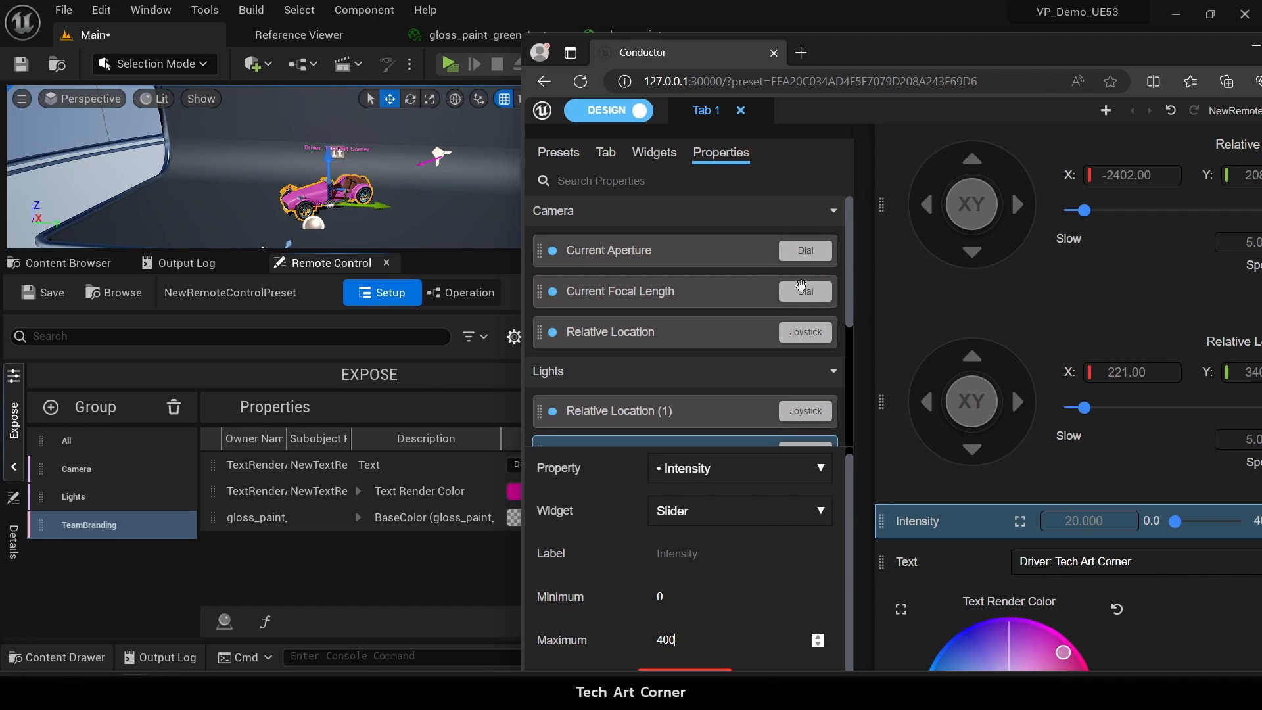
In Control mode, raise the light Intensity to 400 and turn the Current Focal Length dial to about 76.16.
left_click(617, 113)
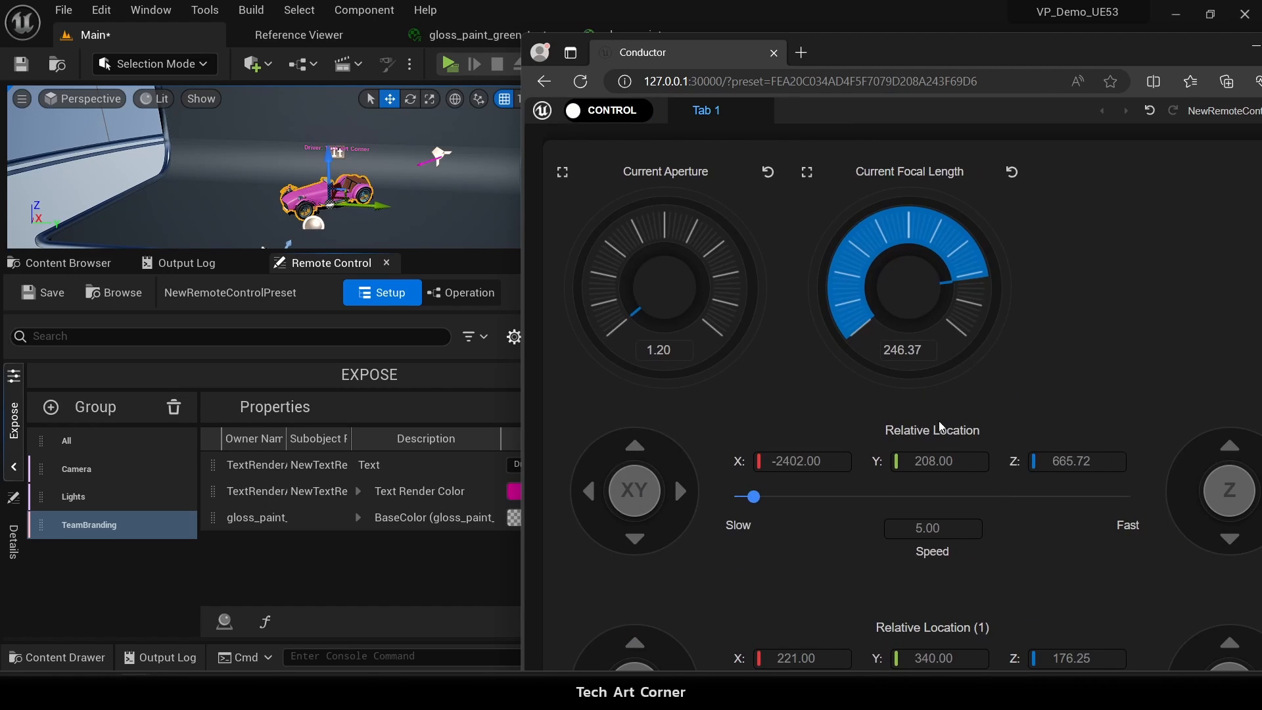
scroll(952, 305, "down", 5)
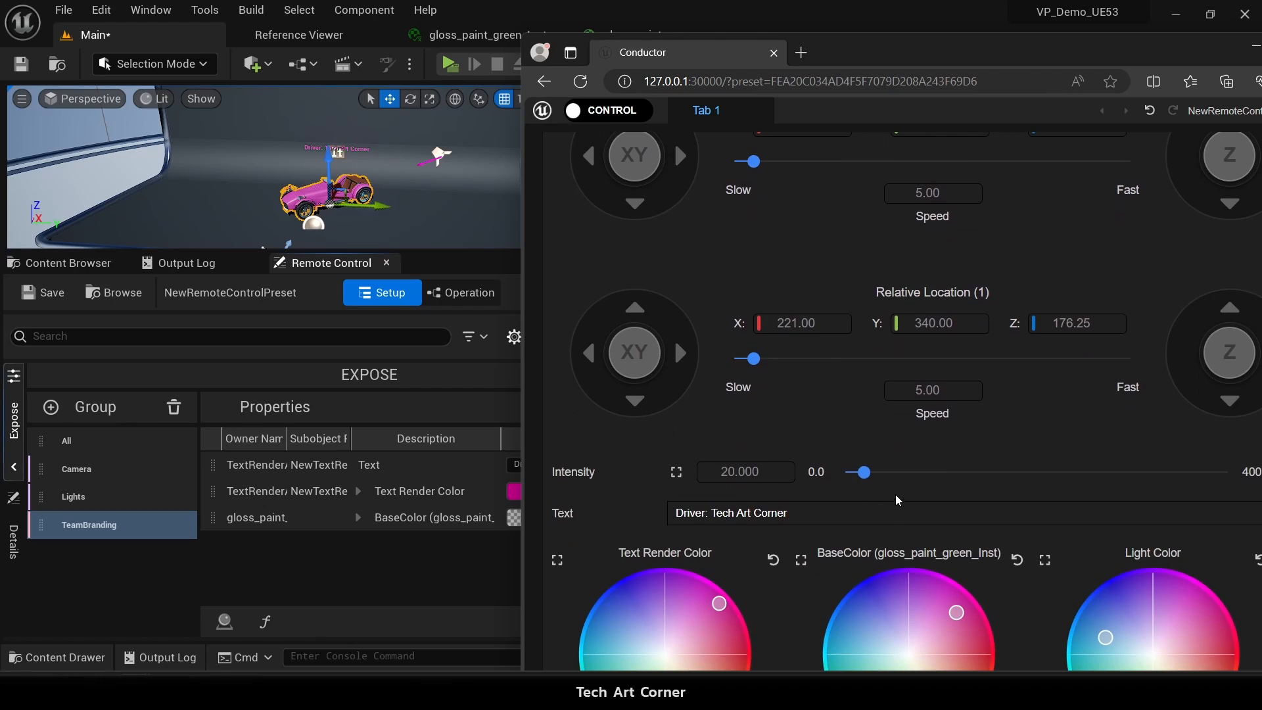
left_click_drag(864, 473, 1191, 444)
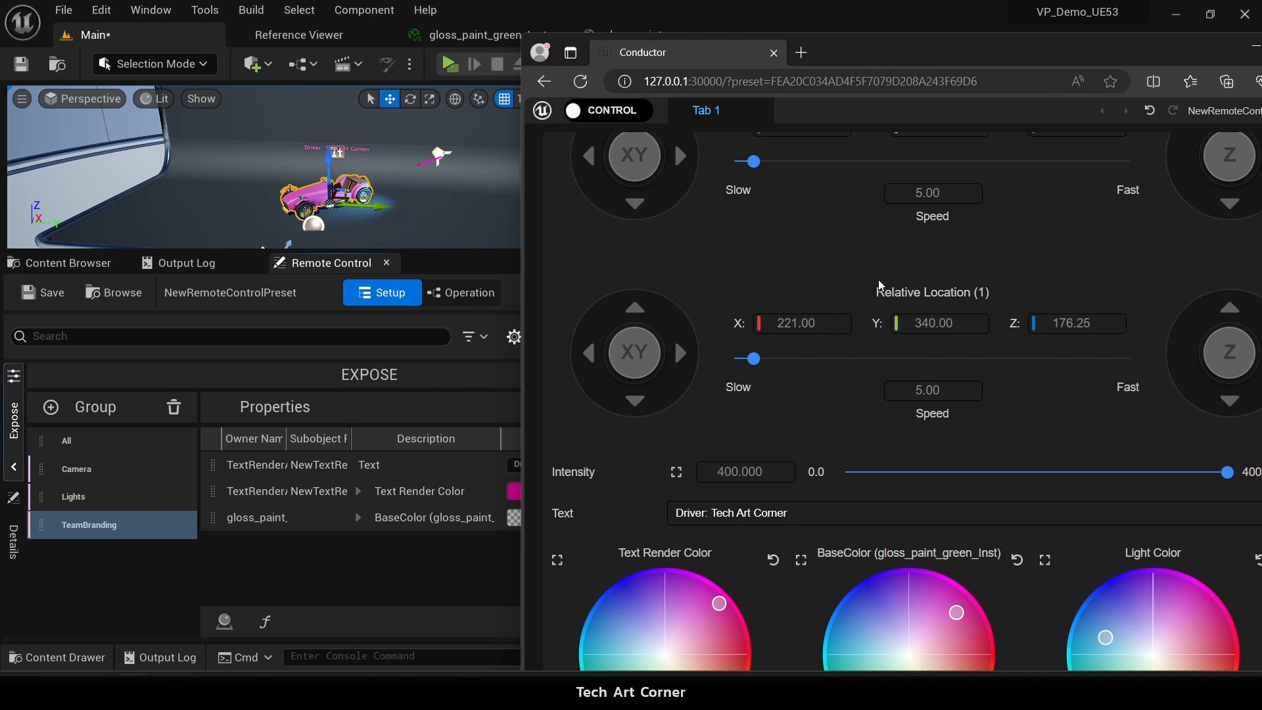
scroll(739, 258, "up", 3)
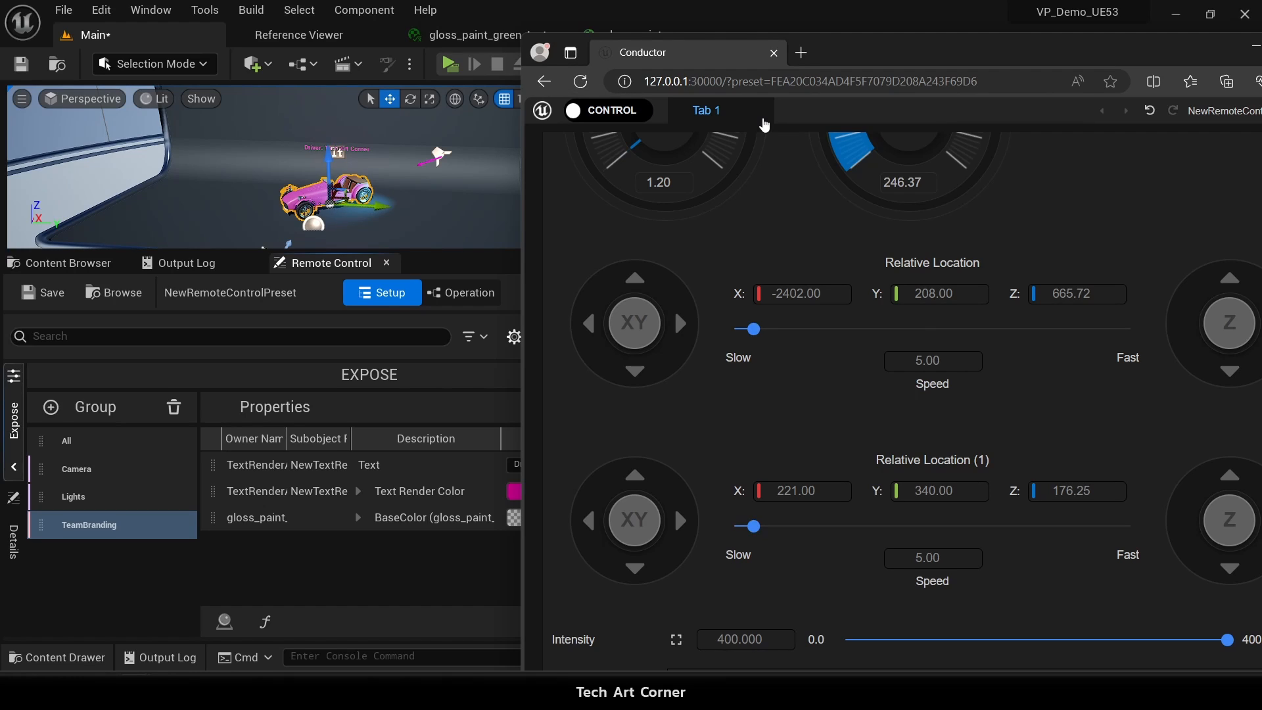
scroll(820, 391, "up", 3)
left_click_drag(880, 295, 854, 273)
Switch to Unreal Editor, enlarge the Remote Control area and show the details of the Lights group's Intensity property.
left_click(441, 566)
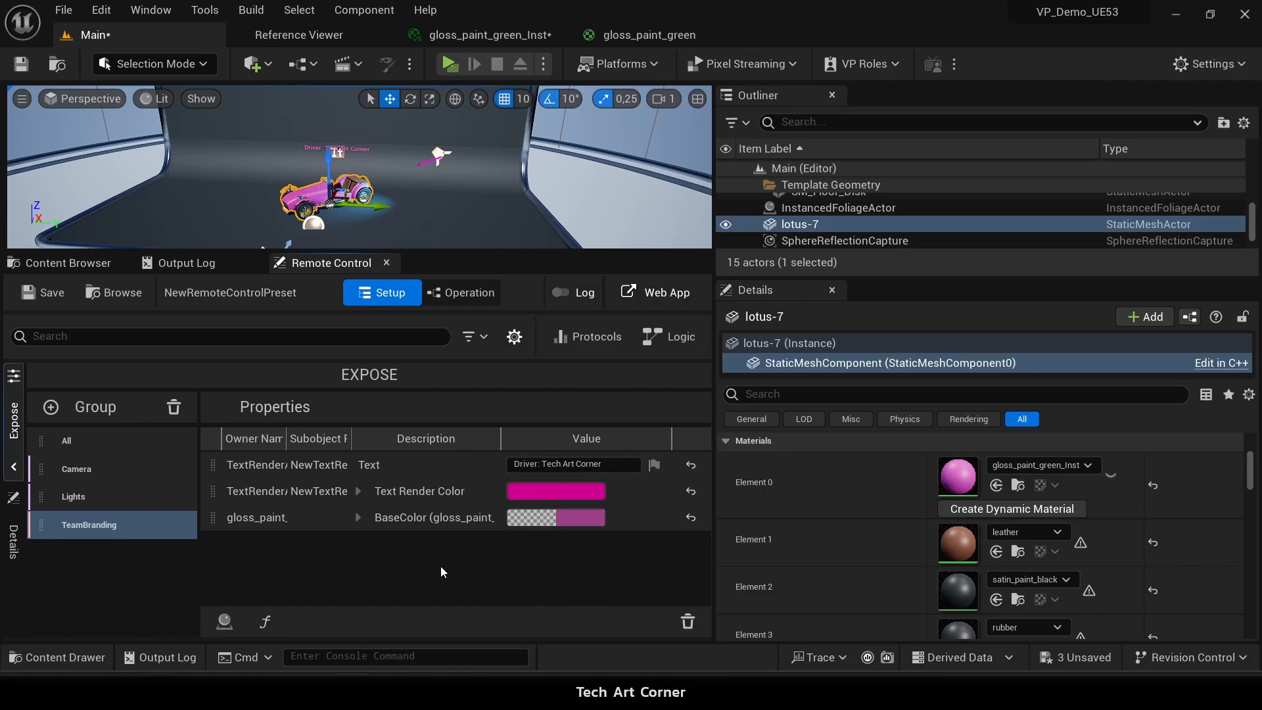
left_click(120, 502)
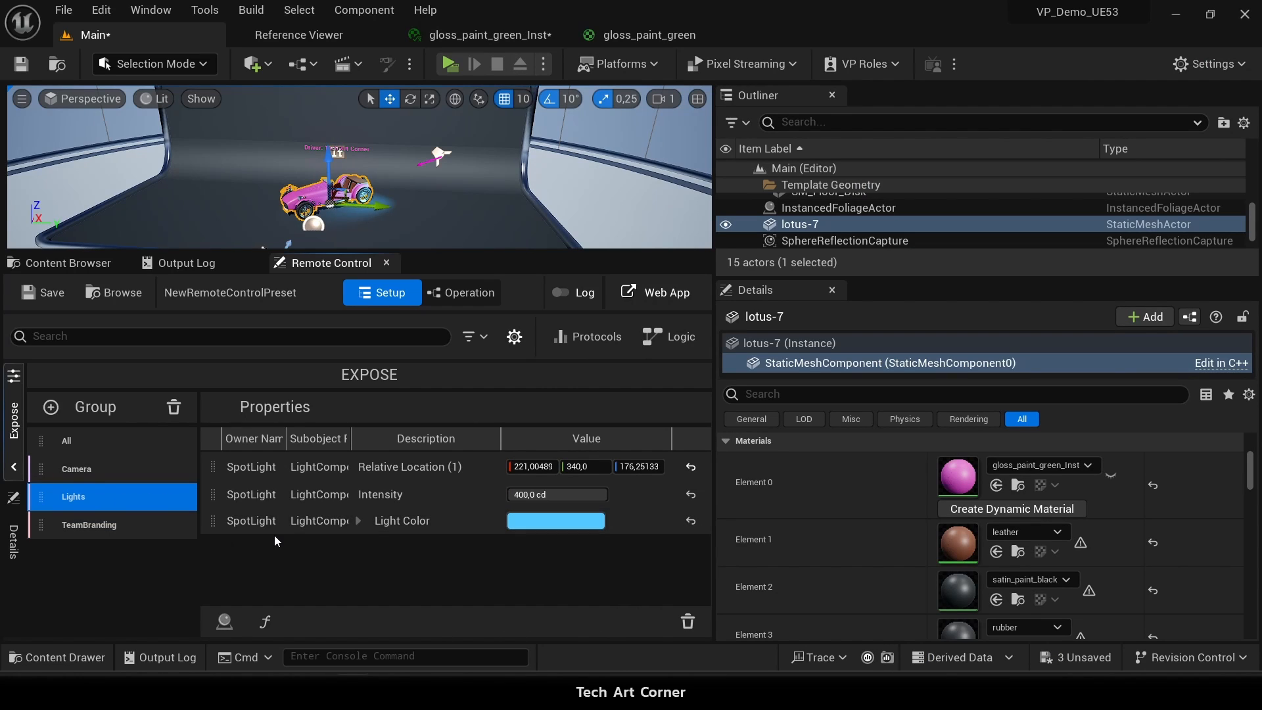
left_click(278, 502)
left_click(13, 540)
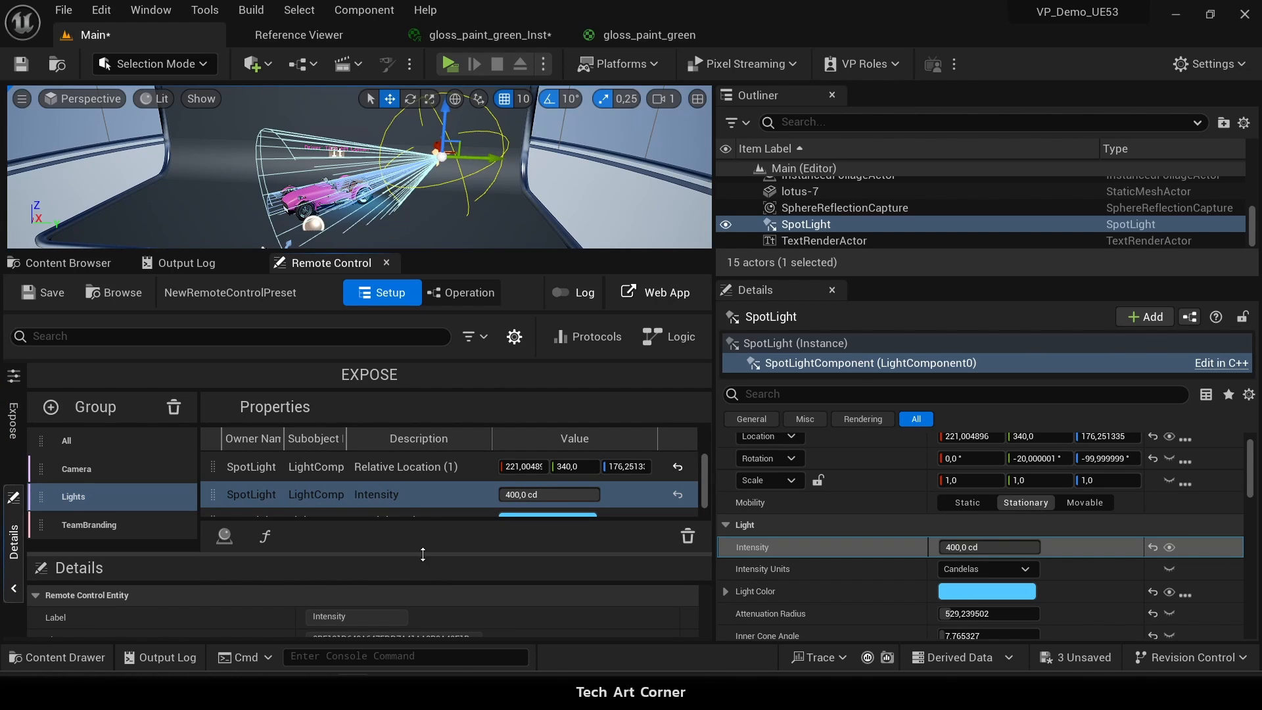
left_click_drag(425, 555, 444, 450)
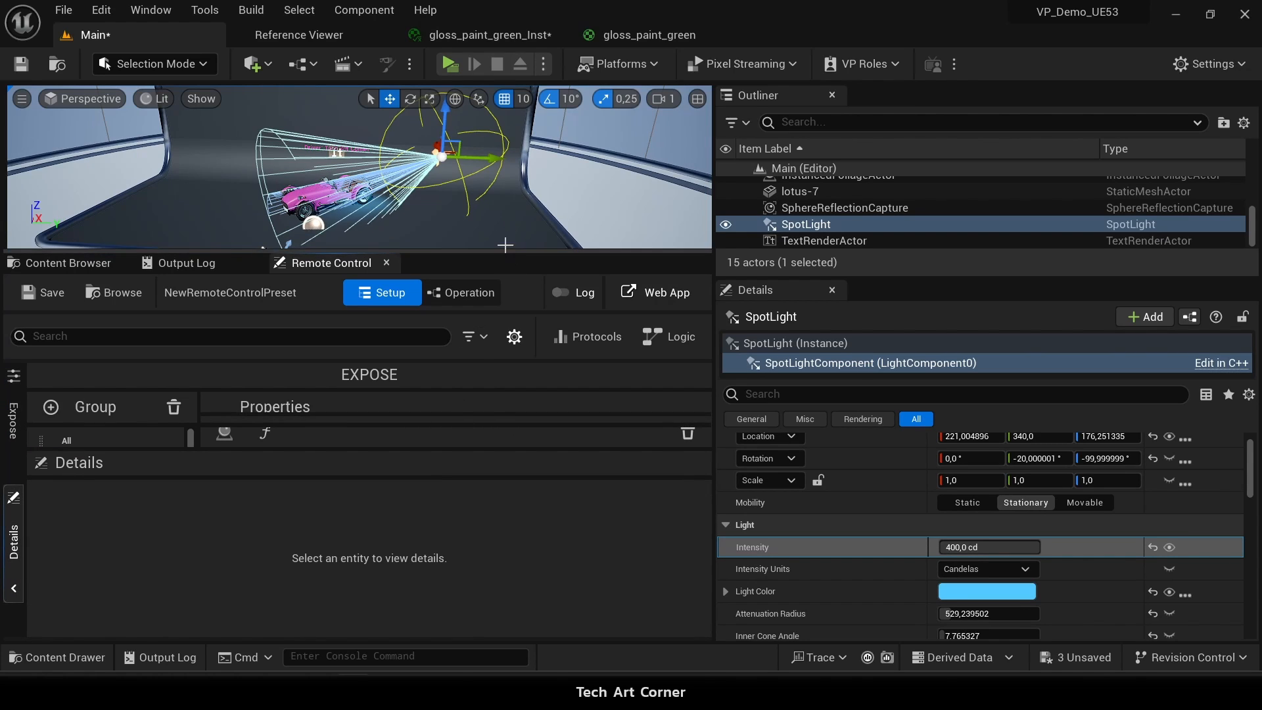
left_click_drag(503, 254, 486, 134)
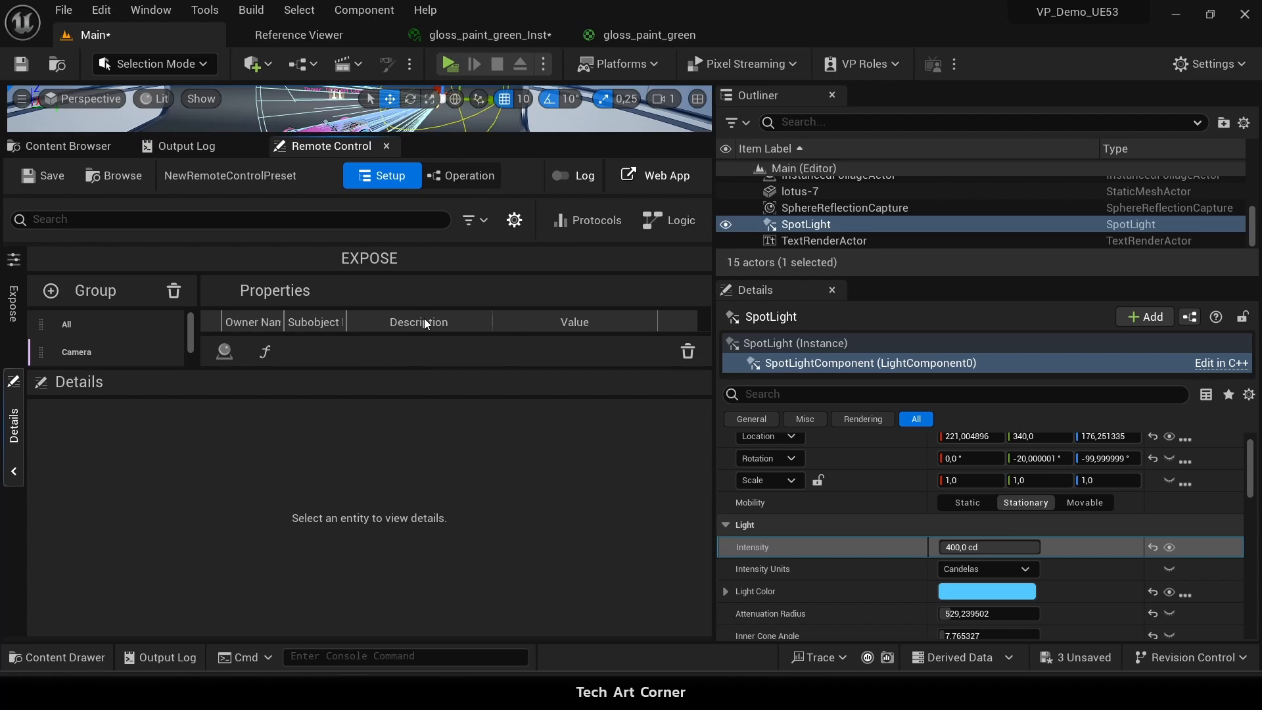
left_click_drag(343, 367, 349, 458)
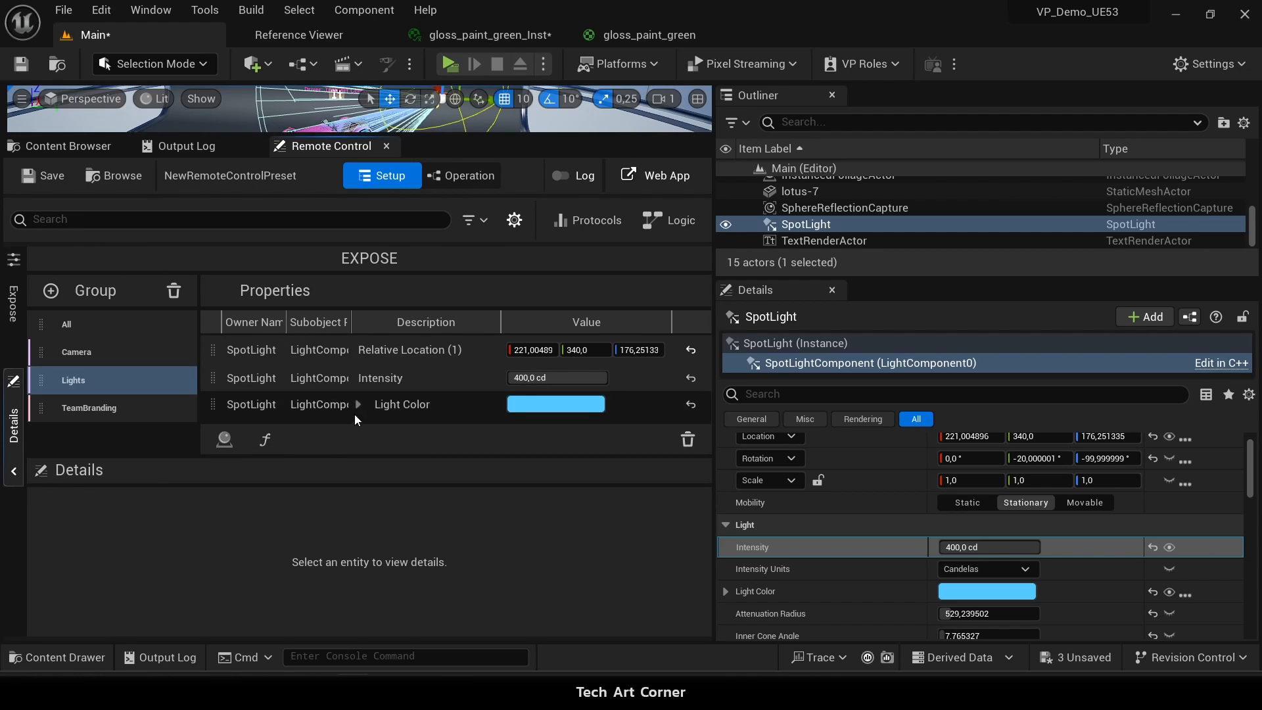
left_click(396, 377)
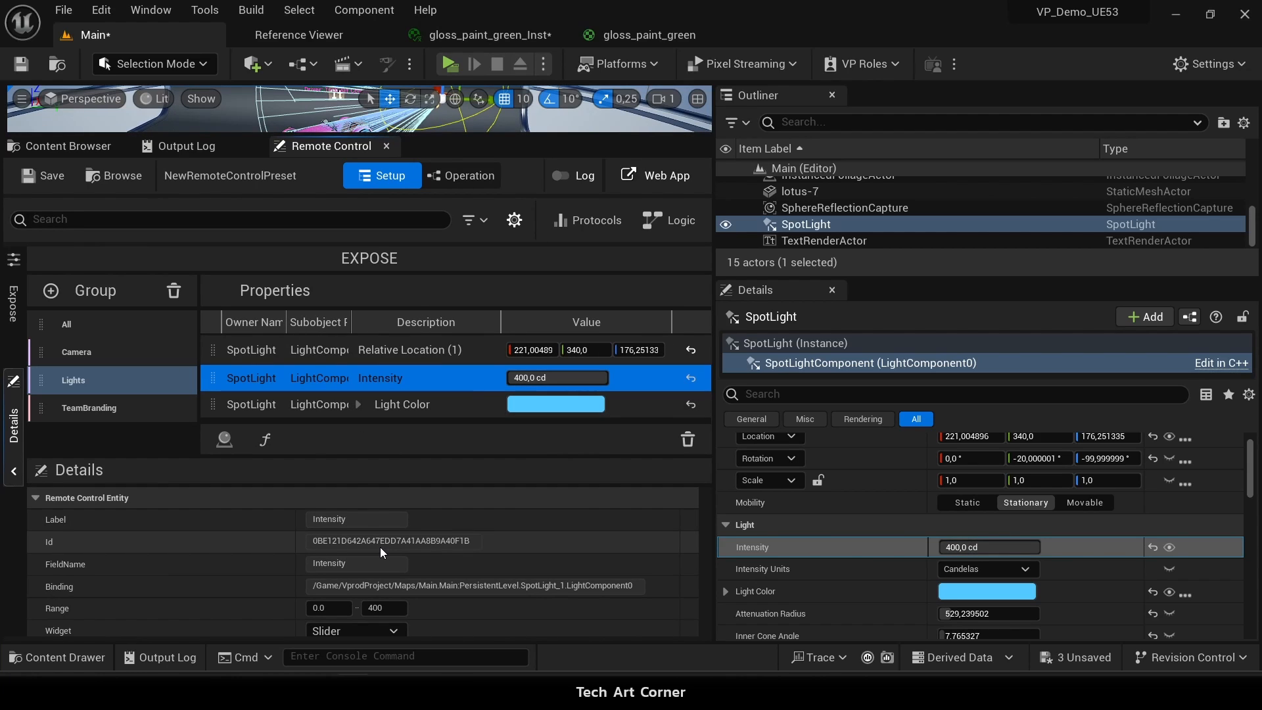
Change the Intensity property's widget to Dial and set its description to techartcorner.
scroll(380, 547, "down", 1)
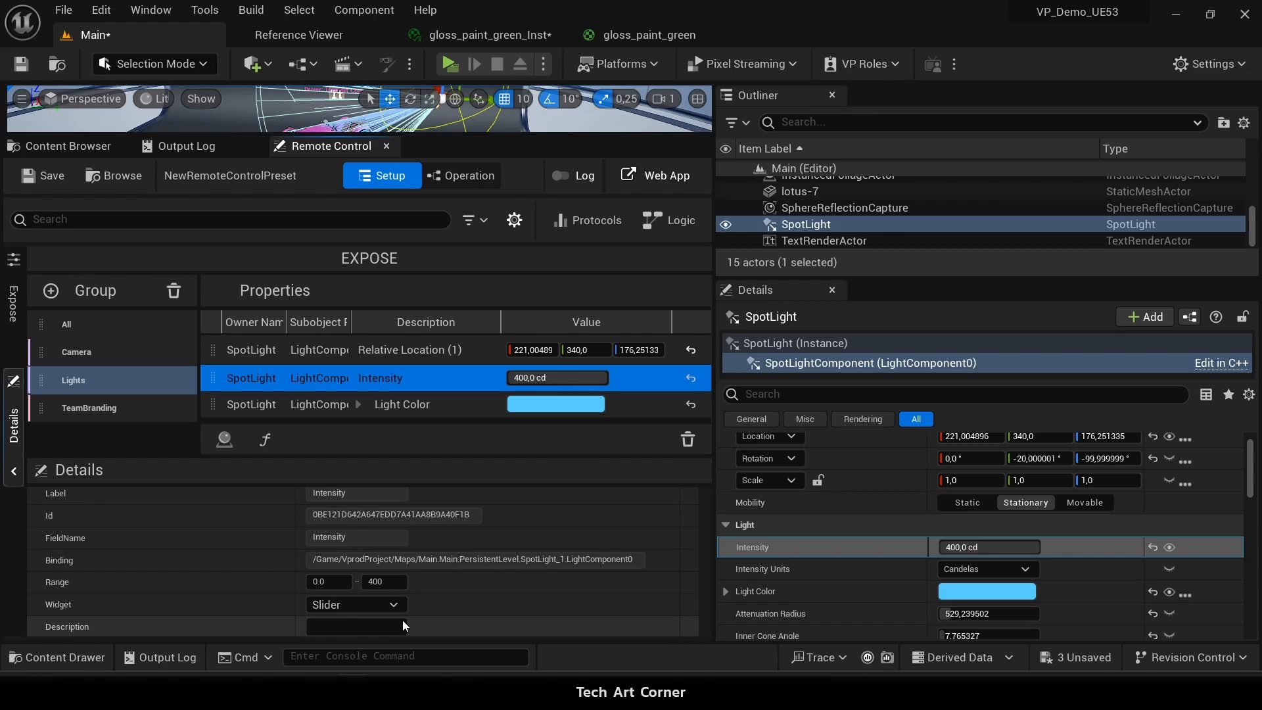
left_click(393, 605)
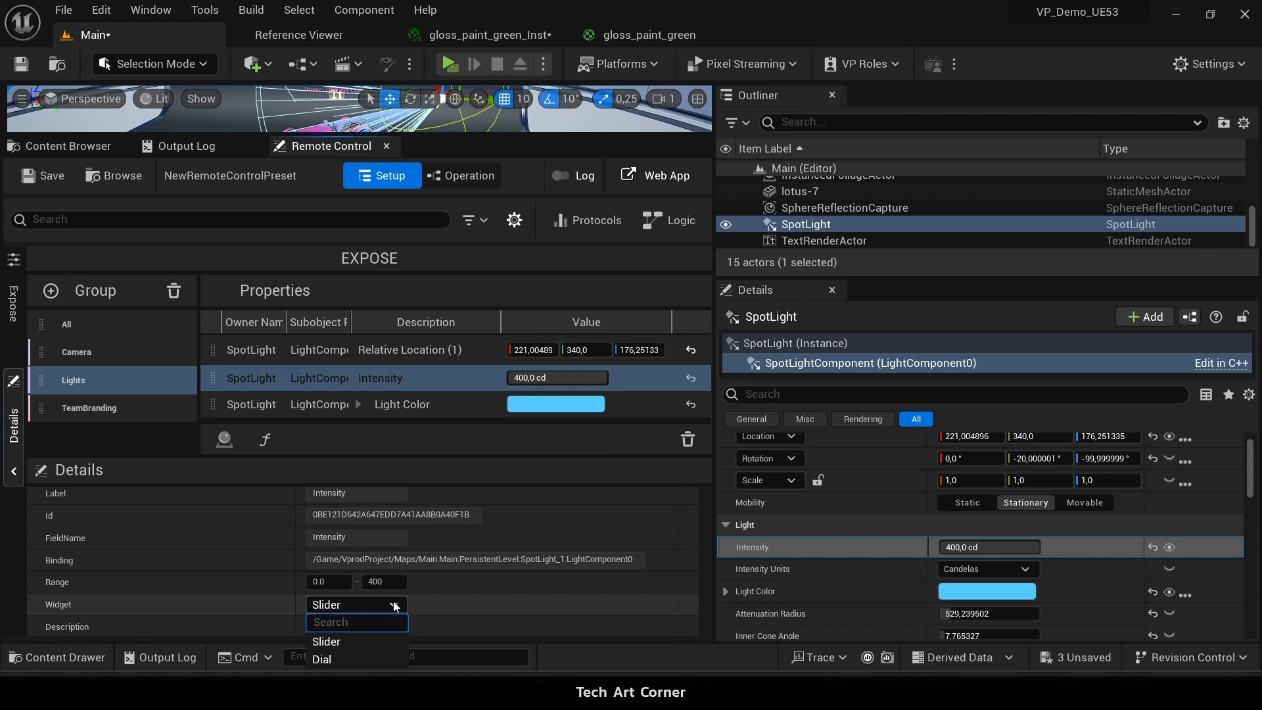
left_click(378, 655)
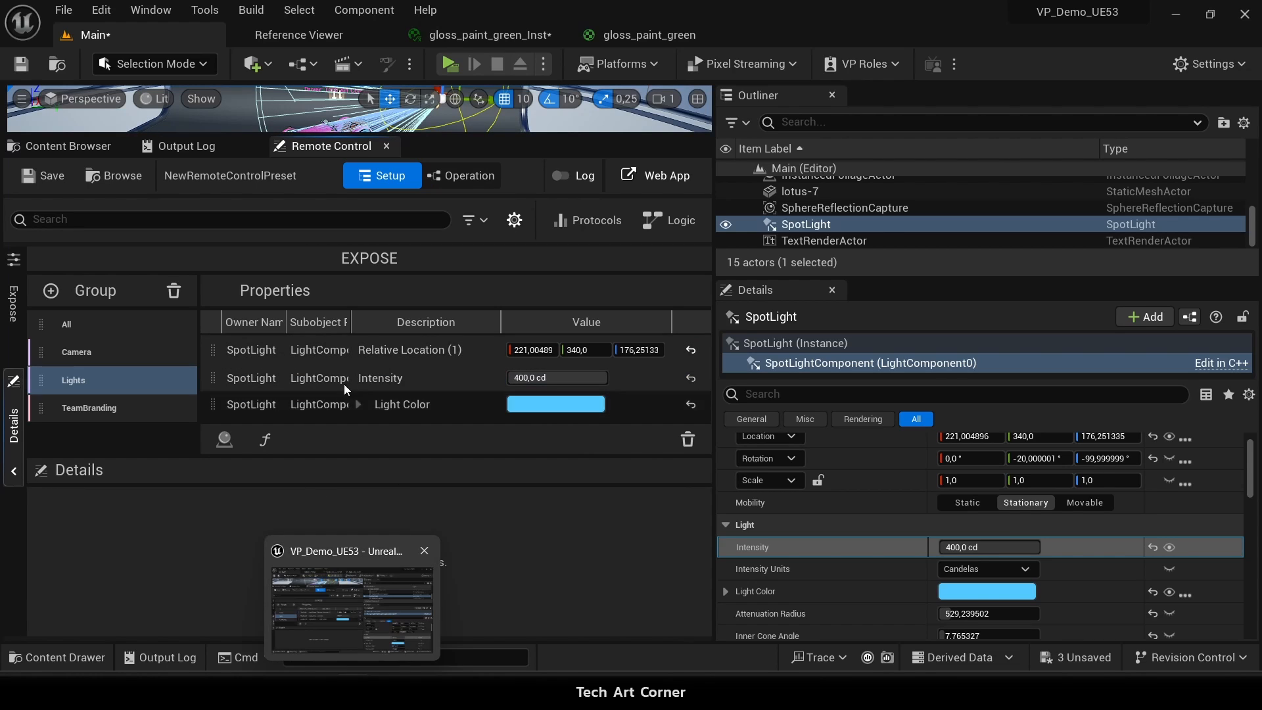
left_click(381, 384)
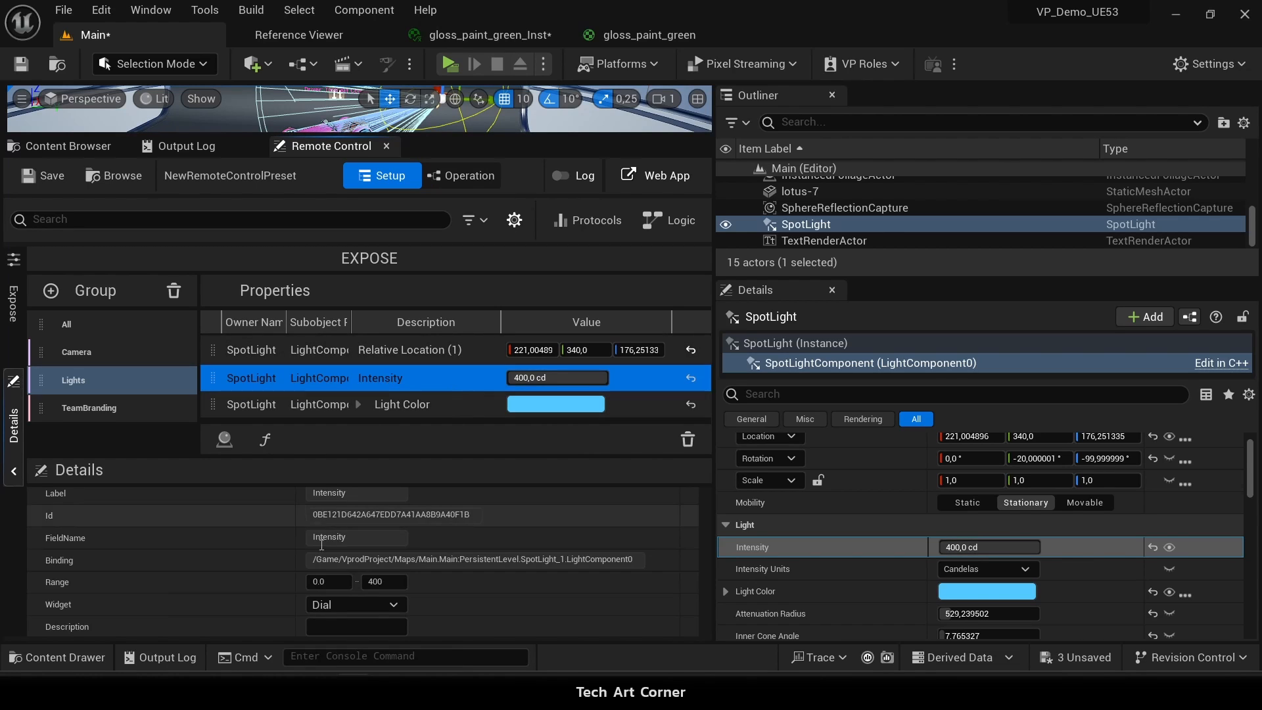
left_click(367, 627)
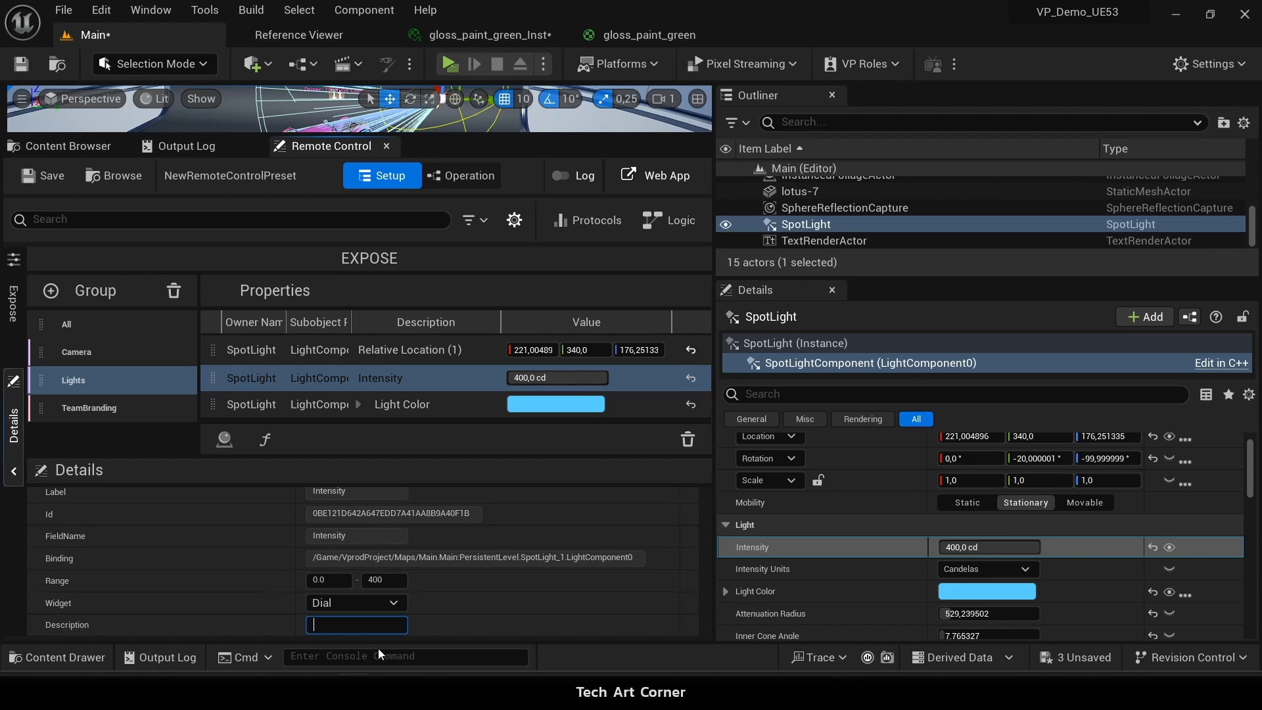
type("techartcorner")
key("Return")
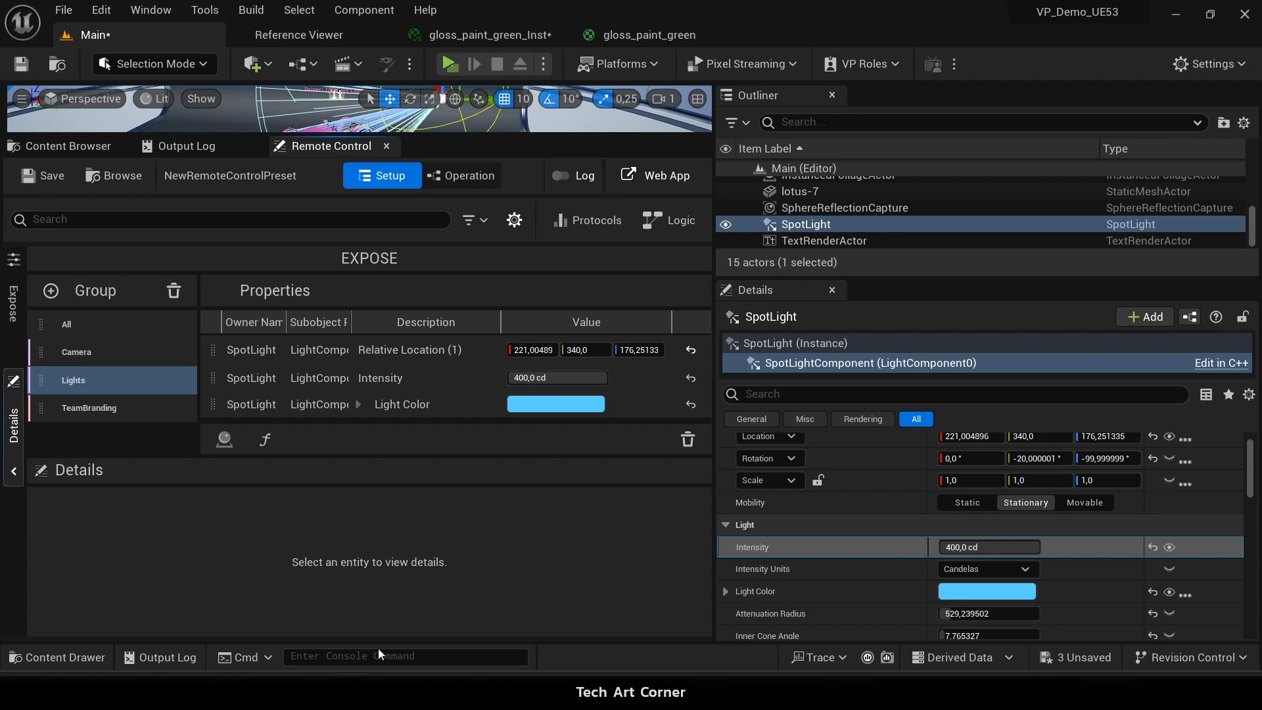
Switch to the Conductor web page and turn the techartcorner dial to about 317.71.
left_click(137, 687)
left_click(342, 608)
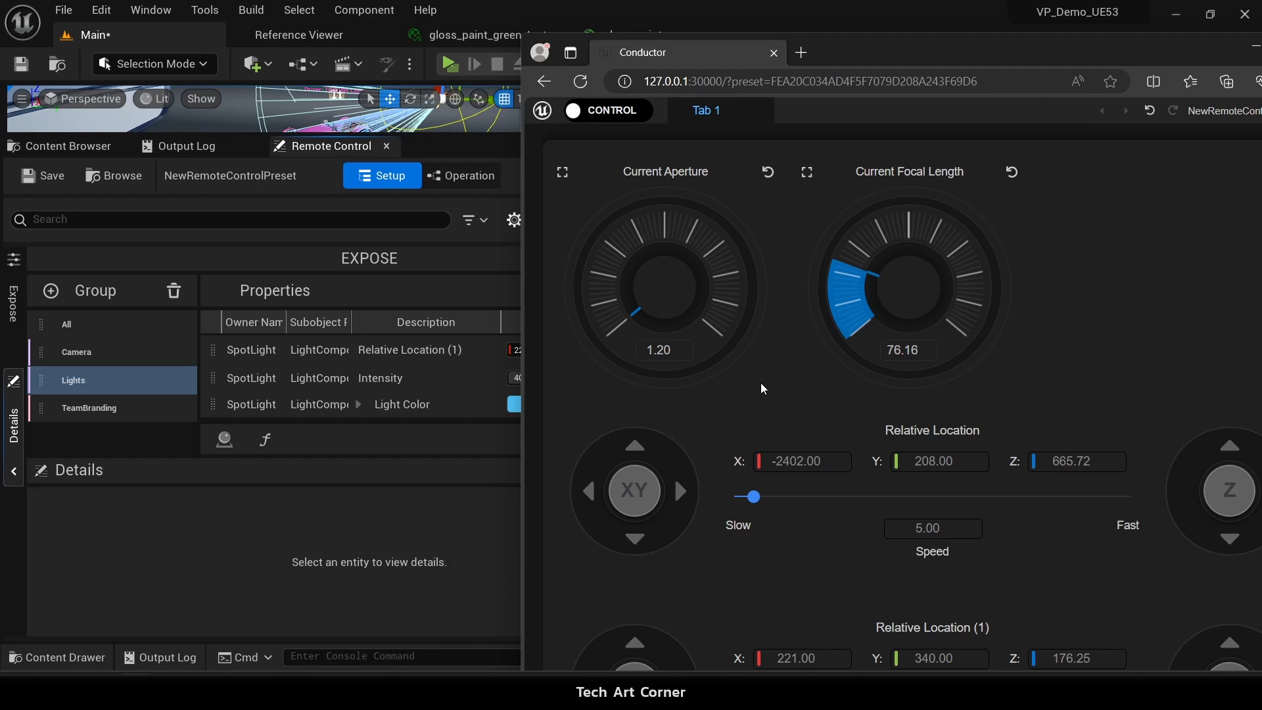
scroll(760, 383, "down", 8)
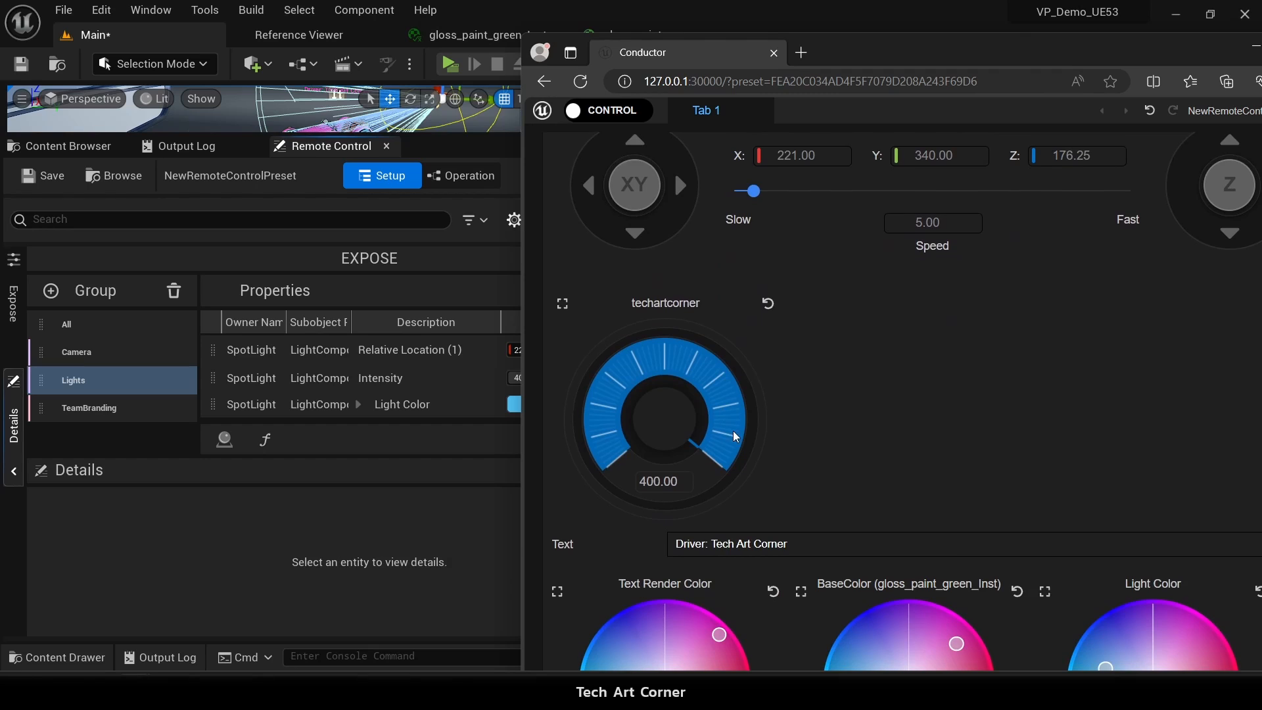
left_click_drag(735, 437, 728, 404)
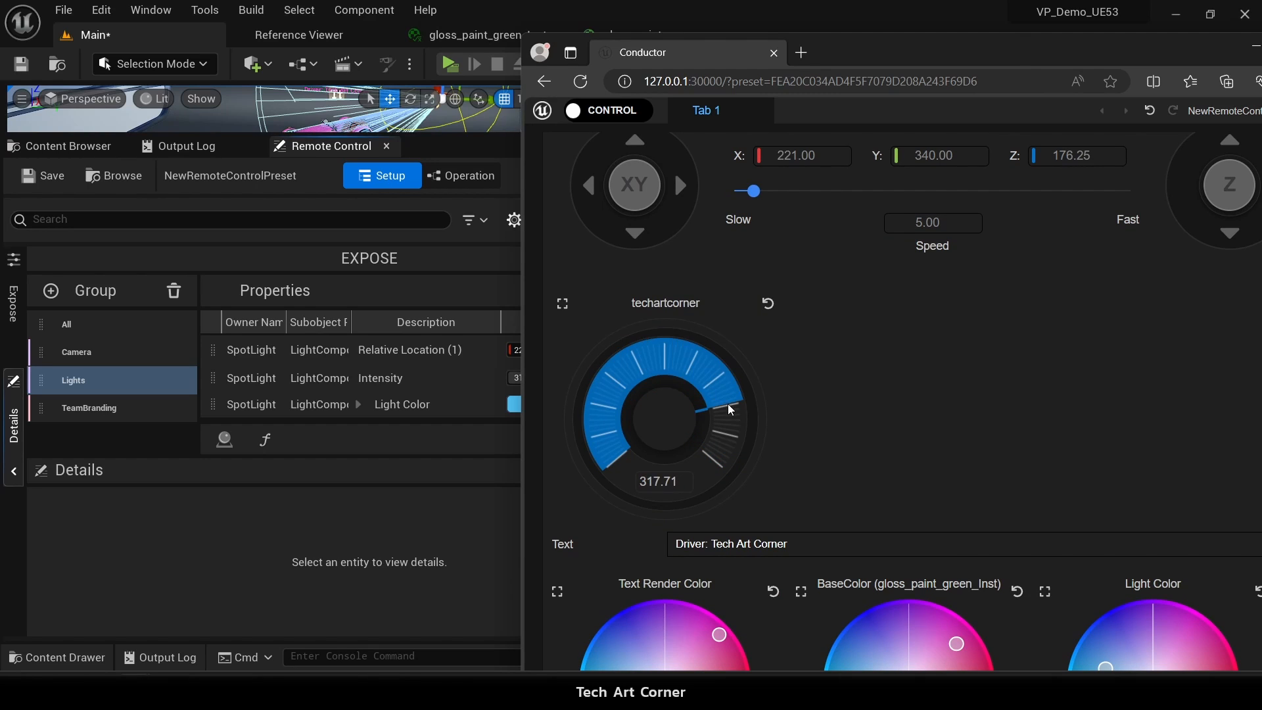
scroll(736, 420, "up", 2)
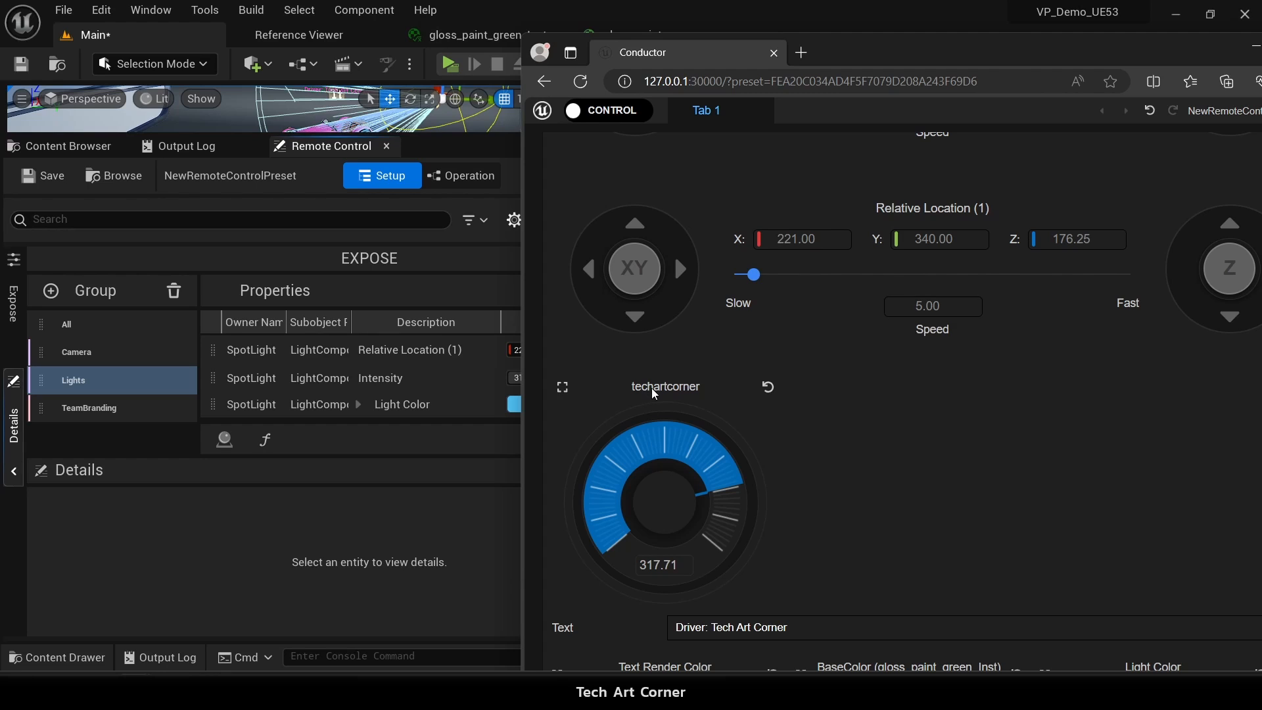
scroll(657, 391, "up", 6)
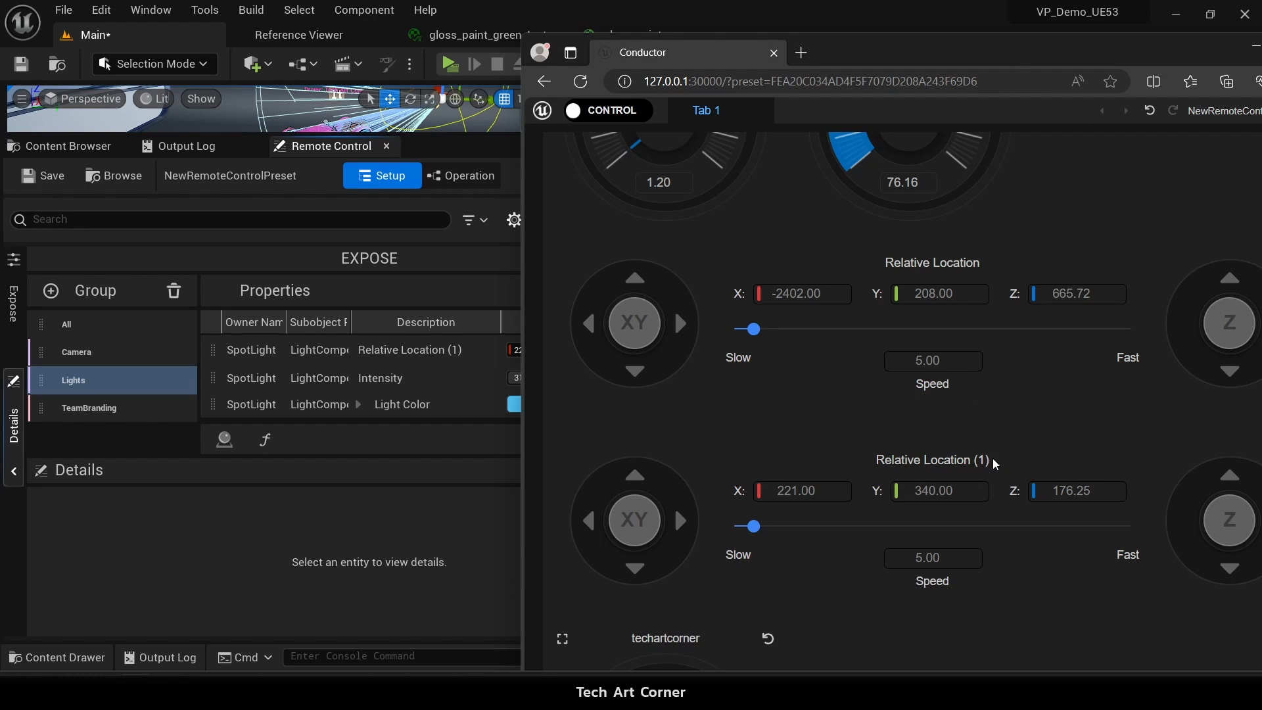
In Unreal Editor, set the description of Relative Location (1) to Camera Location, and return to the web page to check the label.
left_click(395, 361)
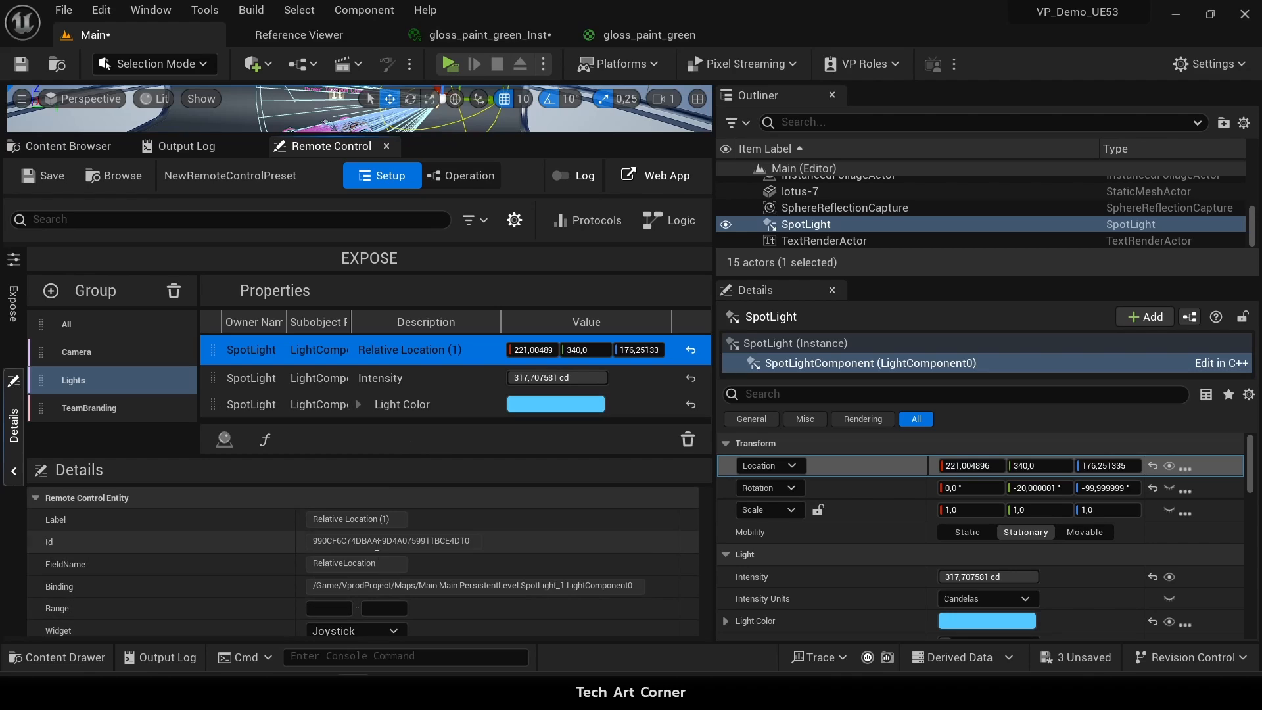
left_click(342, 630)
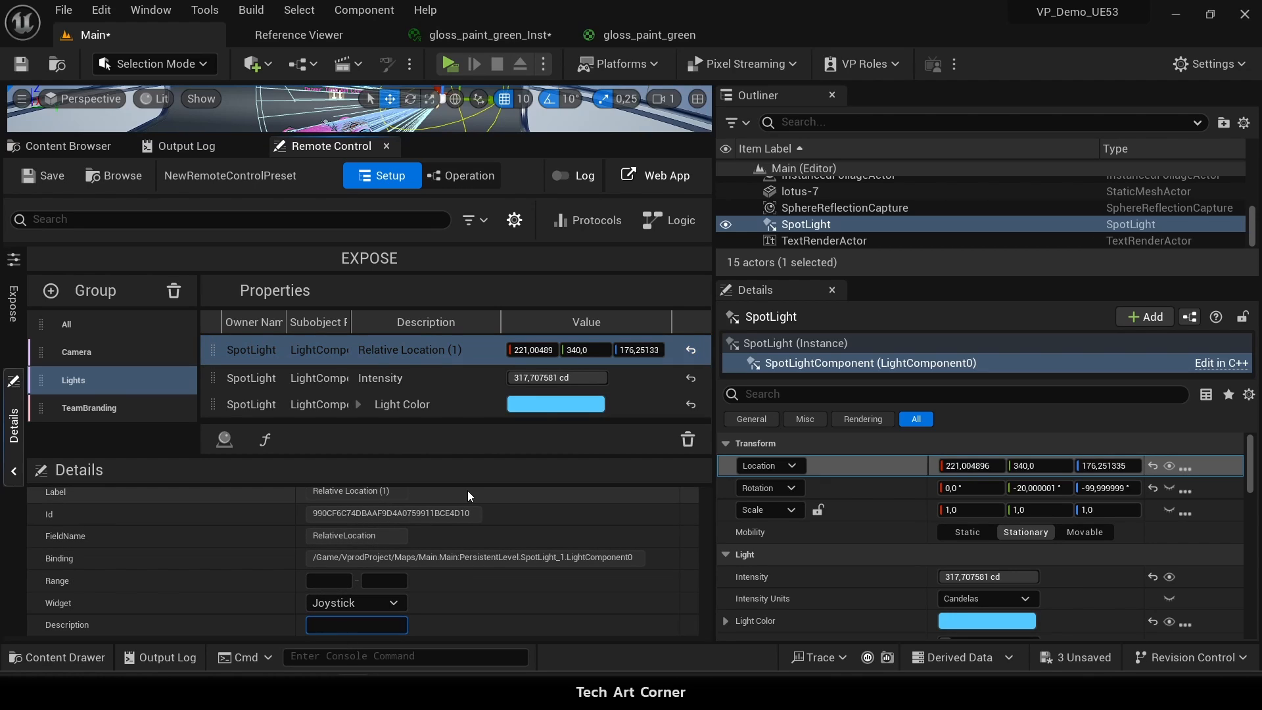
type("Camera Location")
key("Return")
key("alt+Tab")
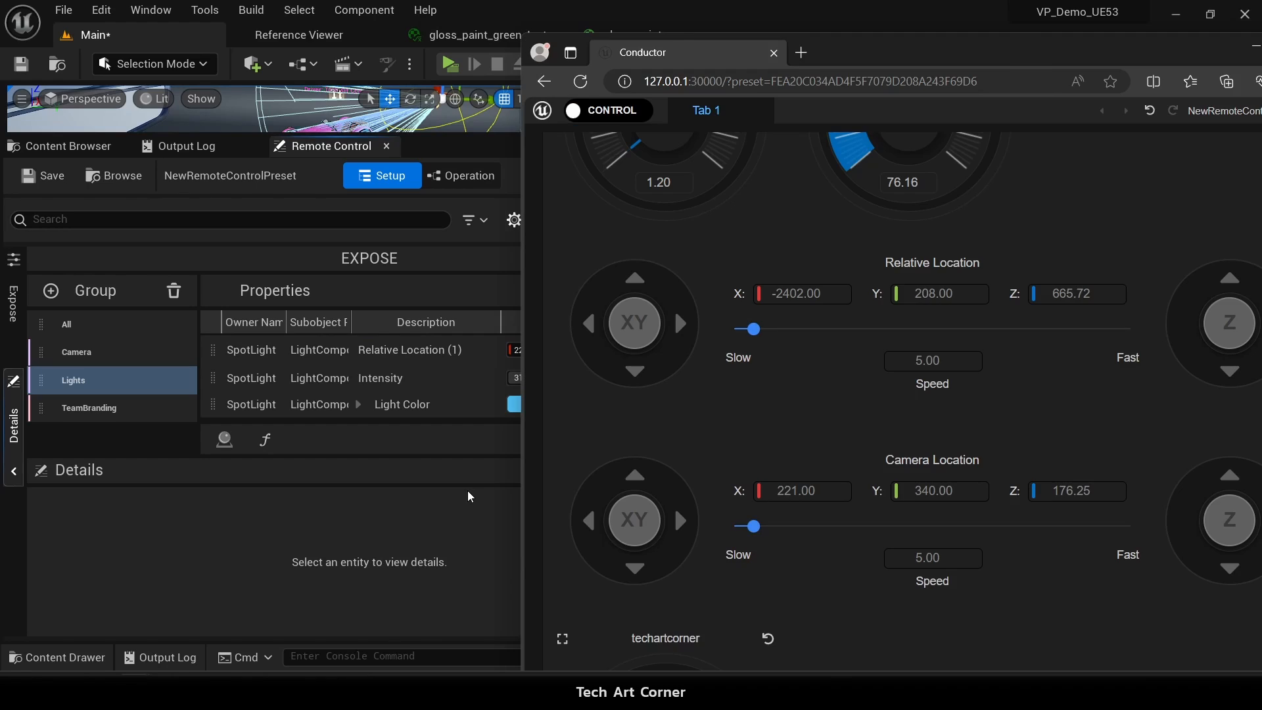